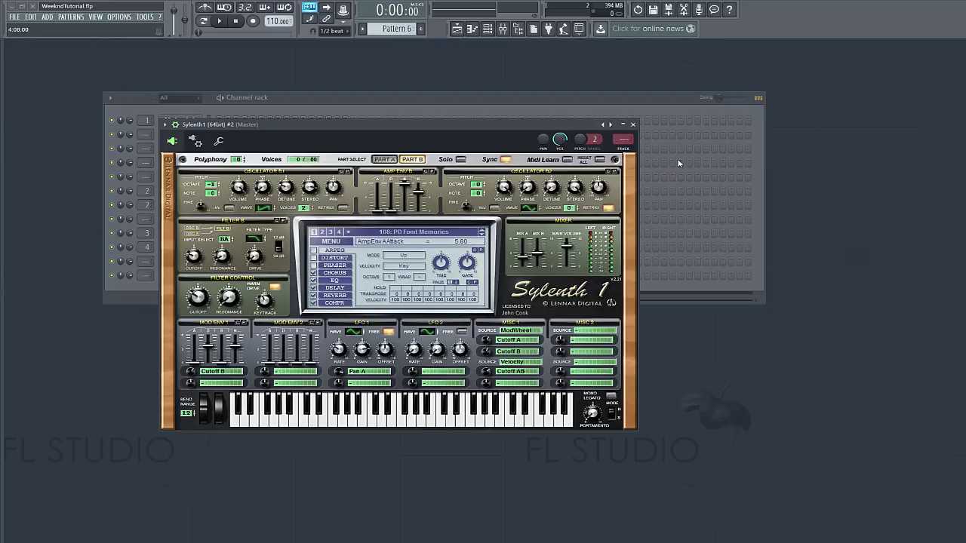
# Step: Look over the presets PD Fond Memories and PD Floating On Clouds loaded in the two Sylenth1 instances
pyautogui.moveTo(530, 129); pyautogui.dragTo(578, 133)
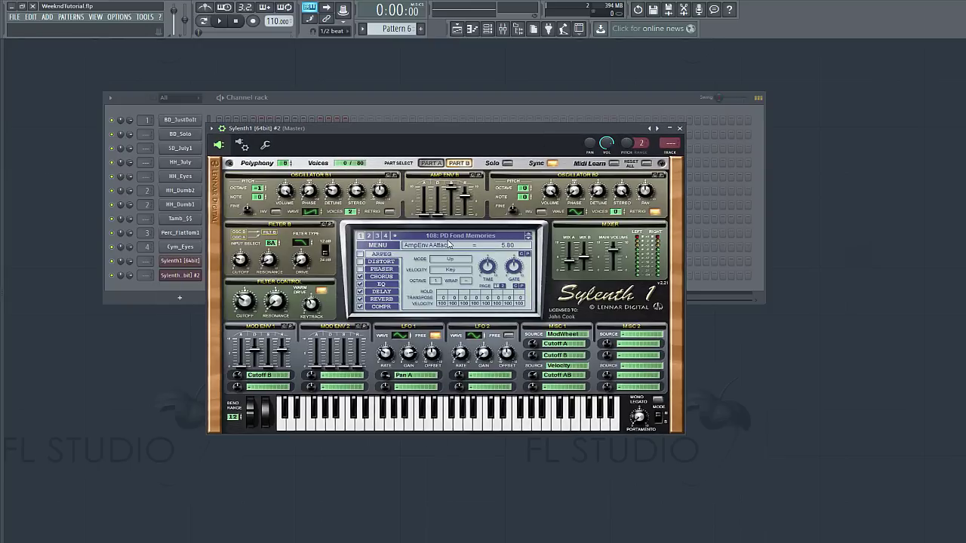
pyautogui.click(181, 262)
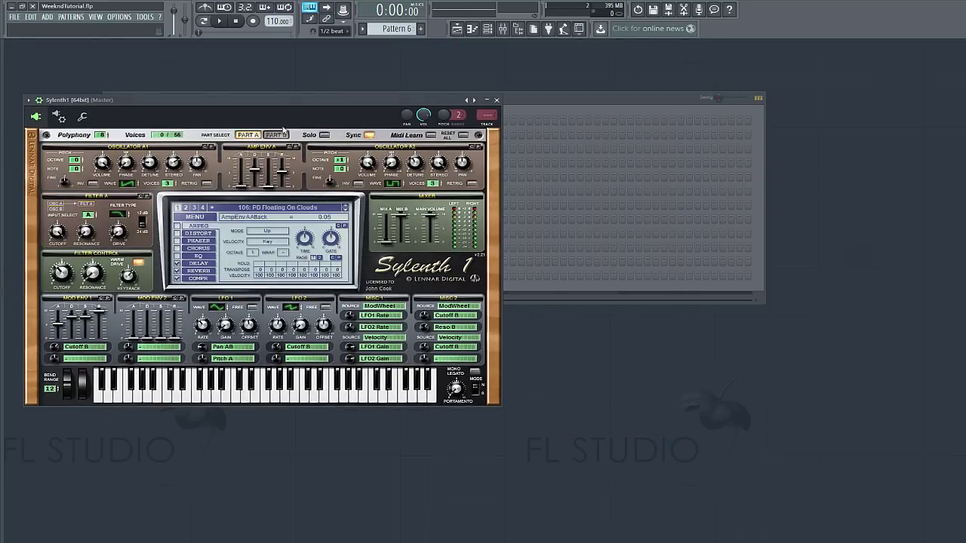
pyautogui.moveTo(299, 112); pyautogui.dragTo(524, 132)
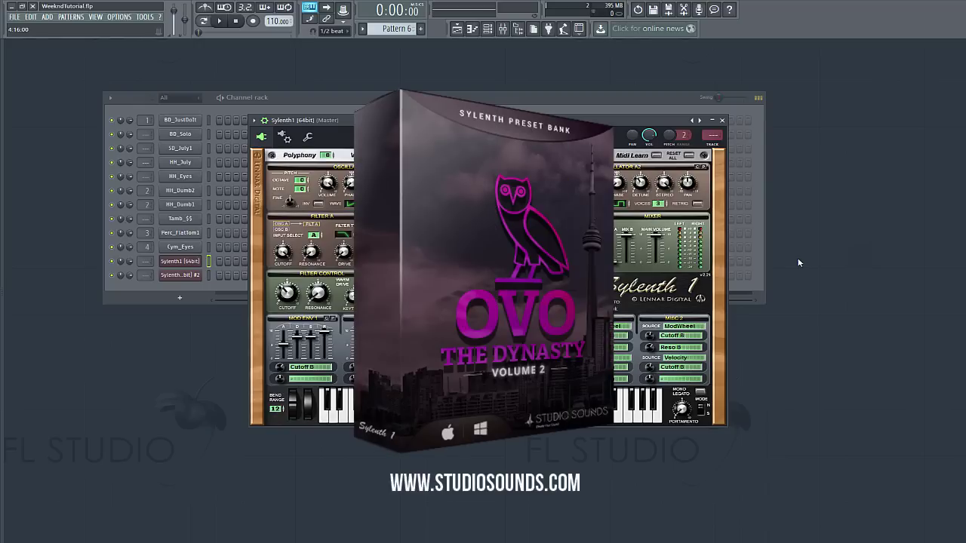
pyautogui.click(722, 120)
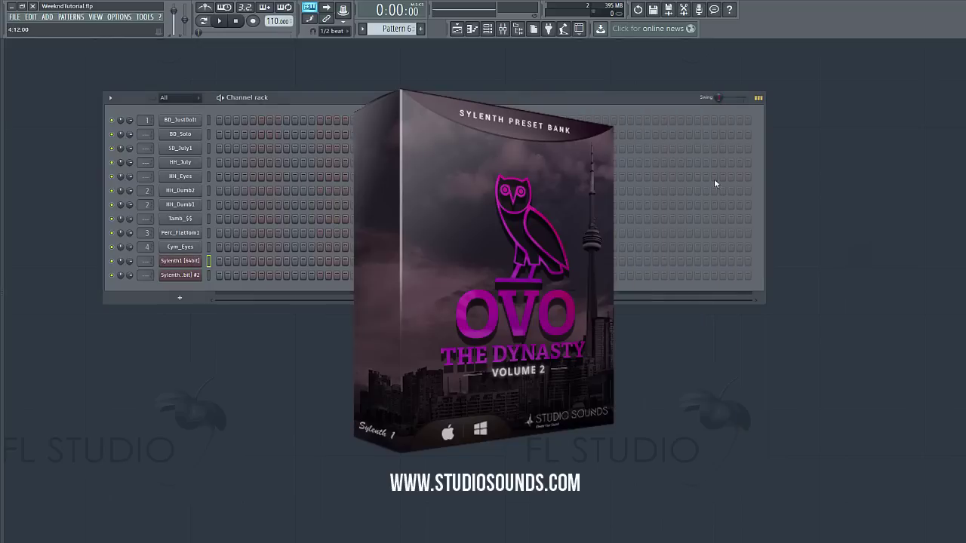
# Step: Record an eight-bar chord progression into Pattern 6 on the first Sylenth1 channel, with the metronome and wait-for-input enabled
pyautogui.click(253, 21)
pyautogui.click(503, 340)
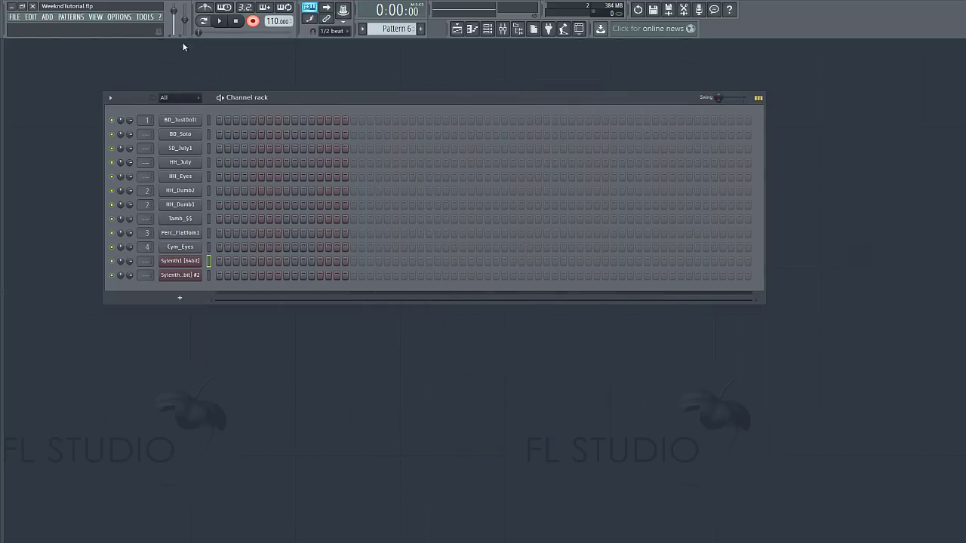
pyautogui.click(224, 6)
pyautogui.click(204, 7)
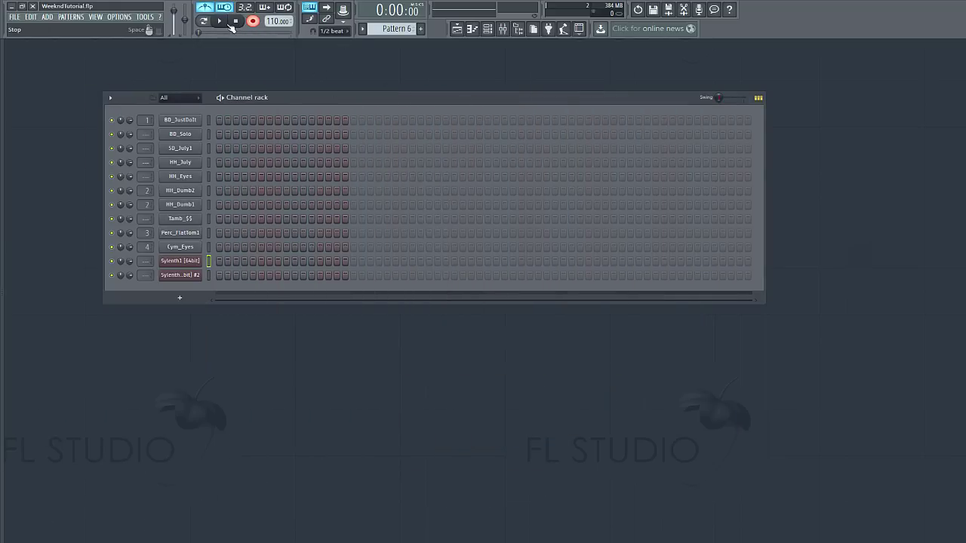
pyautogui.click(220, 21)
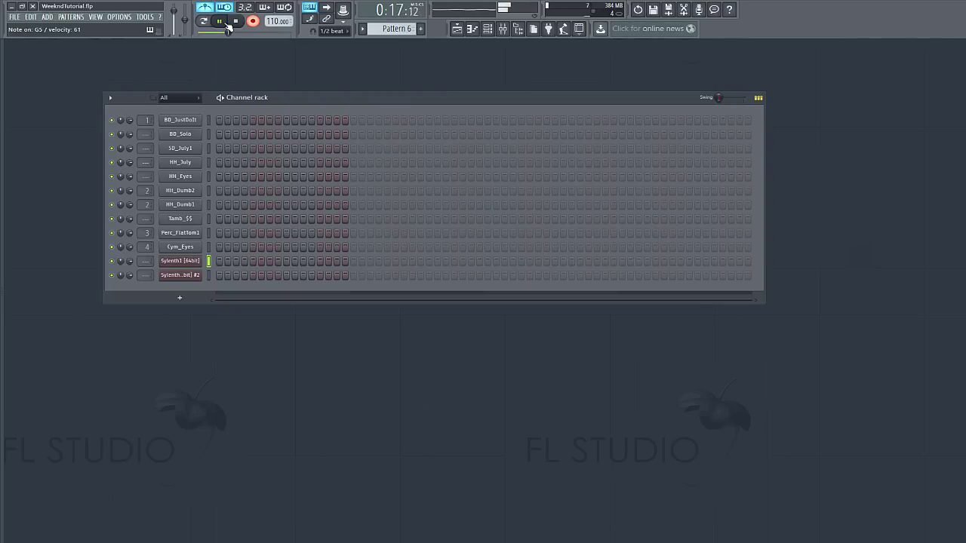
pyautogui.click(235, 22)
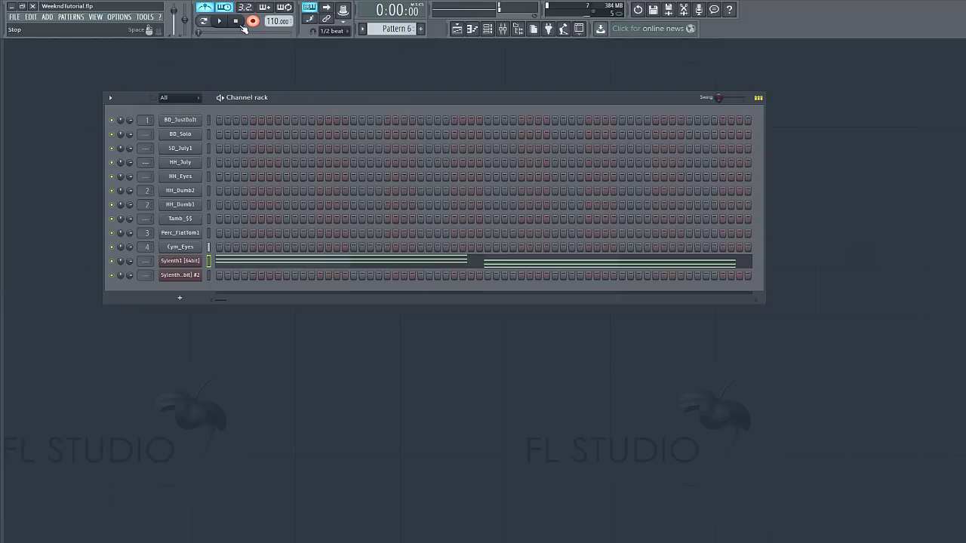
# Step: Extend the D5 and A#4 notes of the recorded last chord to the start of bar 9
pyautogui.click(442, 263)
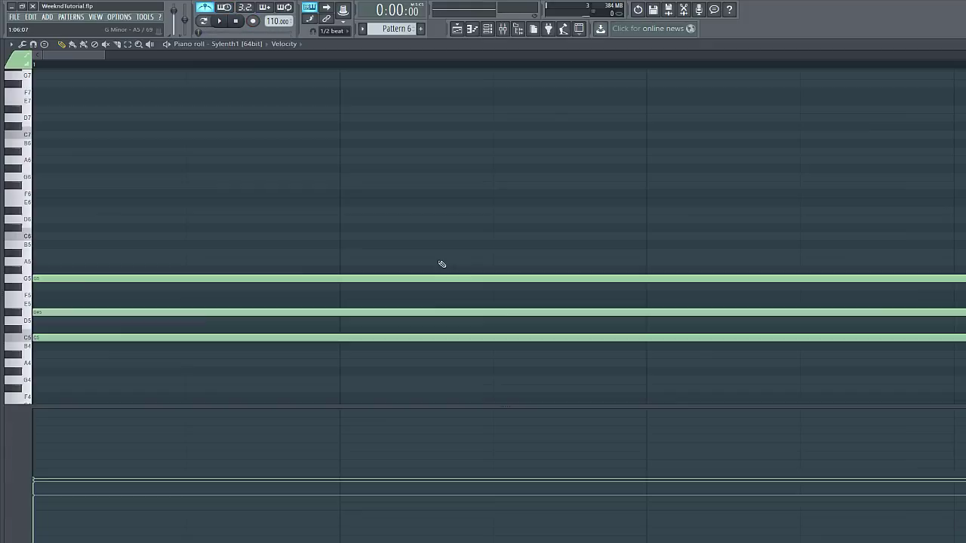
pyautogui.moveTo(105, 55); pyautogui.dragTo(965, 103)
pyautogui.moveTo(609, 320); pyautogui.dragTo(620, 320)
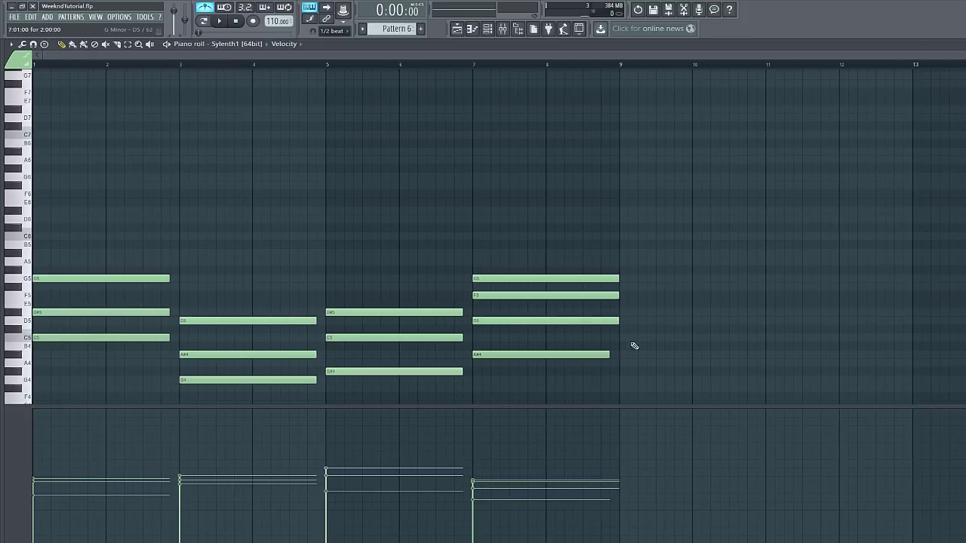
pyautogui.moveTo(610, 354); pyautogui.dragTo(620, 354)
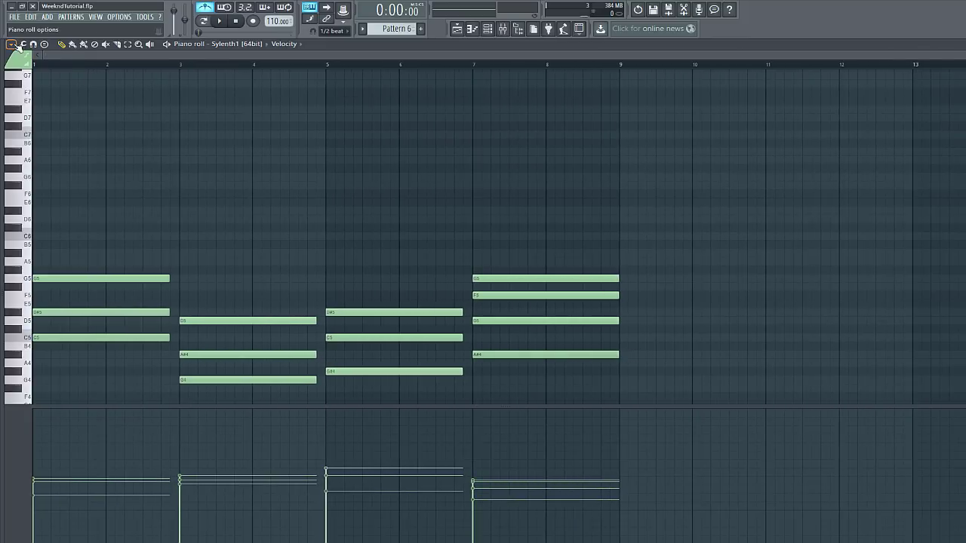
# Step: Lengthen the notes of the first three chords so each chord lasts its full two bars without gaps
pyautogui.click(13, 45)
pyautogui.moveTo(27, 76)
pyautogui.click(91, 86)
pyautogui.scroll(-3, 270, 183)
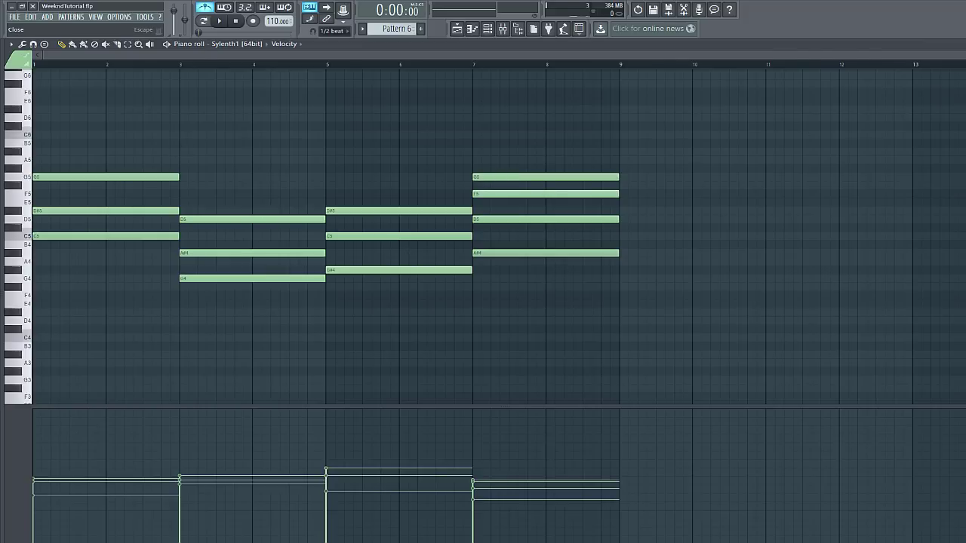
pyautogui.press('Escape')
# Step: Route the first Sylenth1 channel to mixer track 5 and load Fruity Parametric EQ 2 in its first effect slot
pyautogui.click(185, 261)
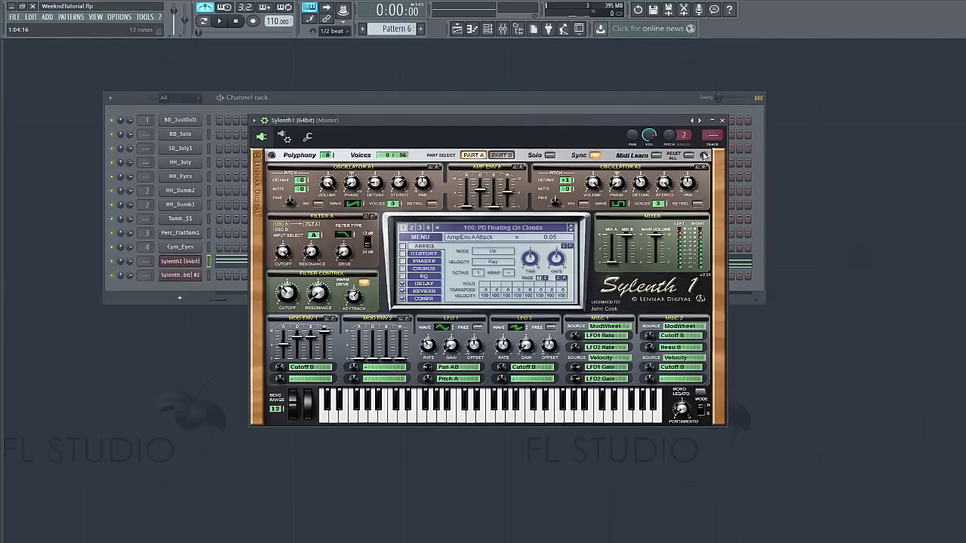
pyautogui.hotkey('ctrl', 'l')
pyautogui.click(421, 195)
pyautogui.moveTo(446, 206)
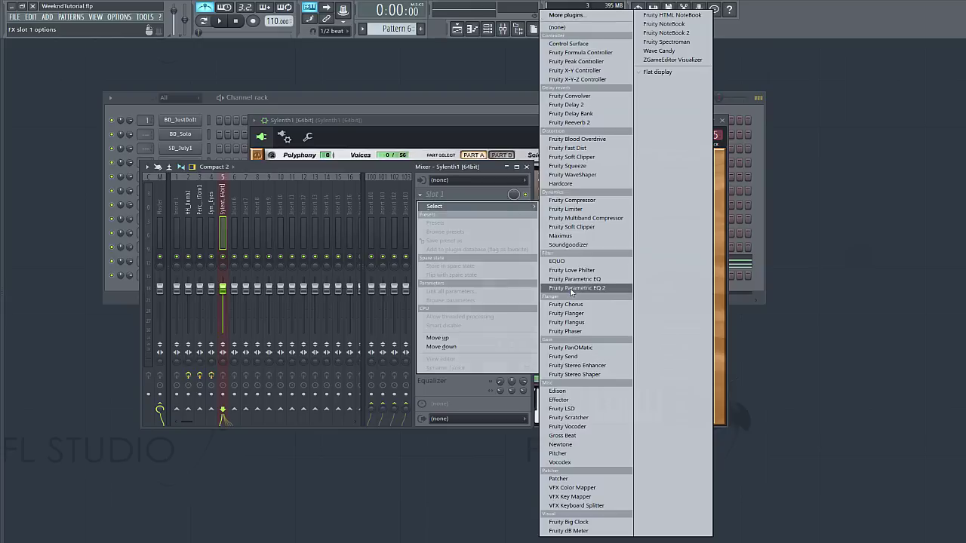
pyautogui.click(572, 289)
# Step: Set band 1 of the first Sylenth1's EQ as a high pass at 106 Hz and close the plugin and mixer windows
pyautogui.scroll(-2, 310, 162)
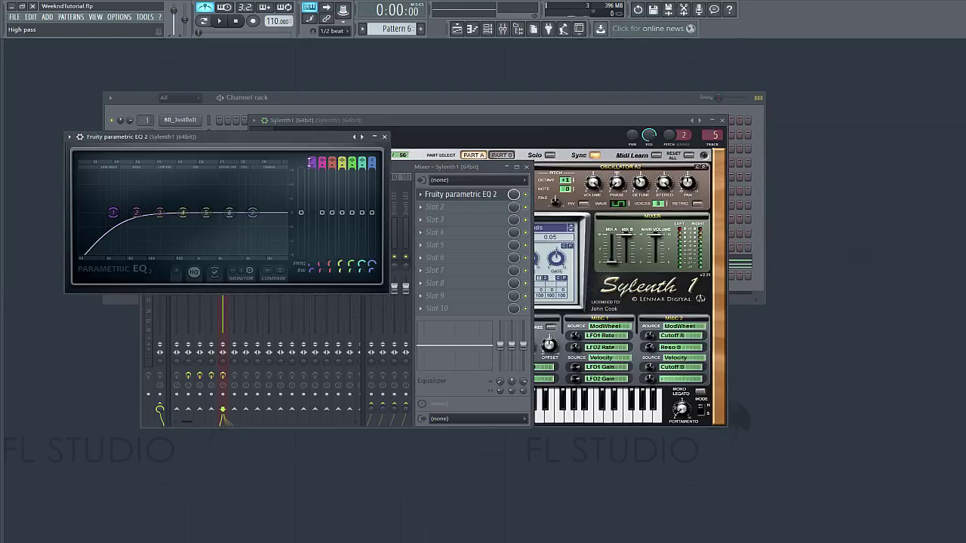
pyautogui.moveTo(113, 212); pyautogui.dragTo(130, 212)
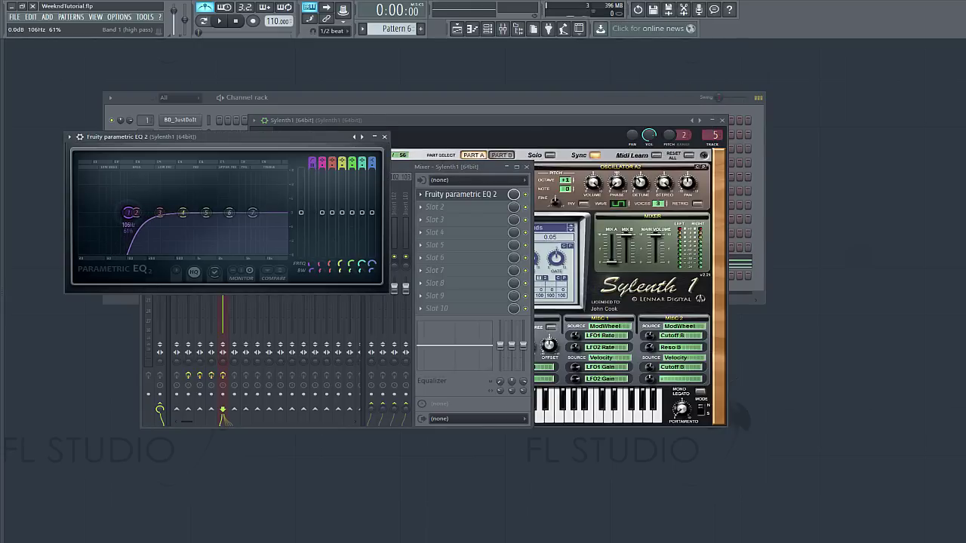
pyautogui.click(384, 137)
pyautogui.click(526, 167)
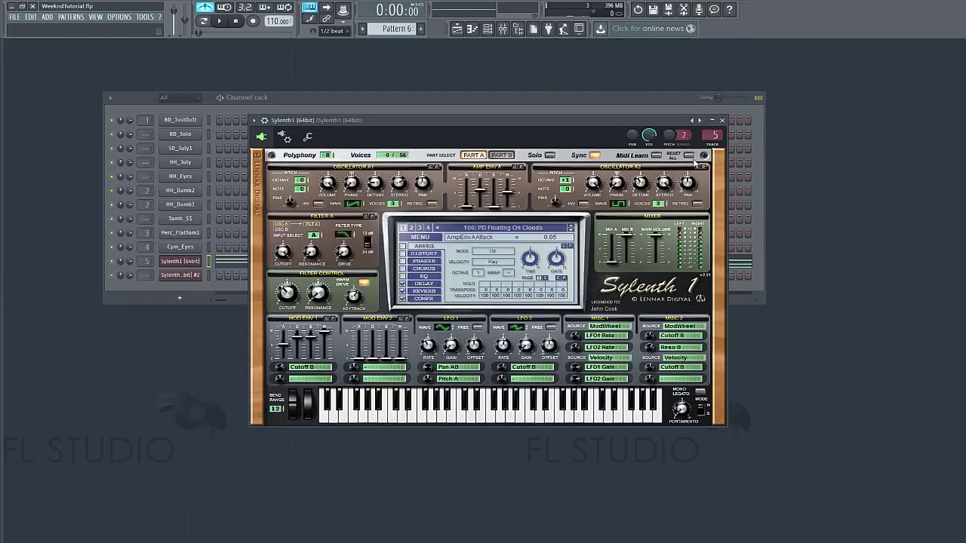
pyautogui.click(721, 120)
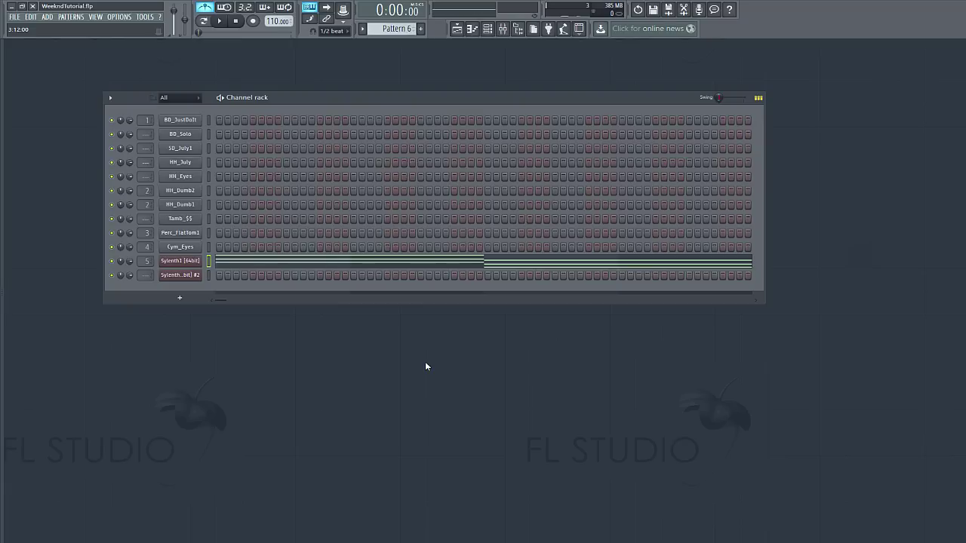
# Step: Paste the chord progression onto the Sylenth1 #2 channel and open it in the piano roll
pyautogui.click(177, 278)
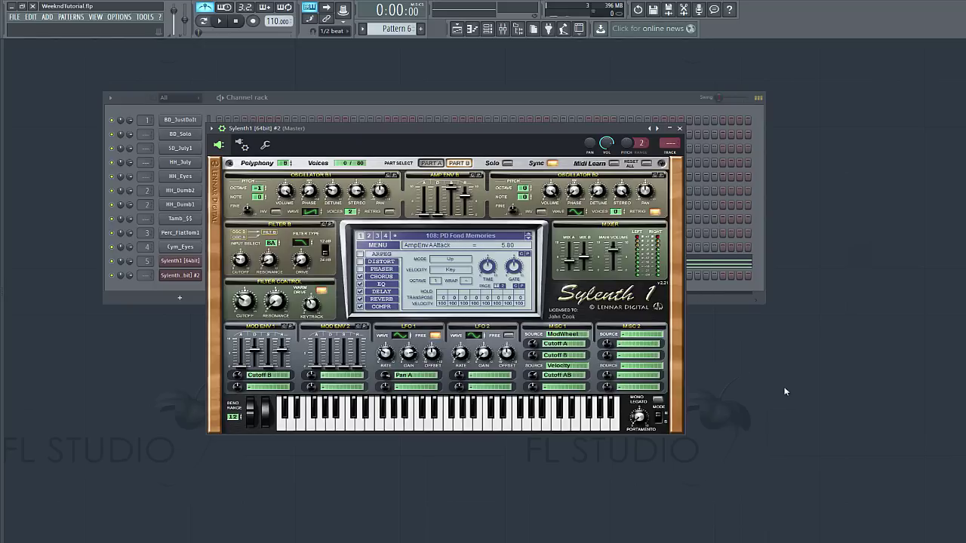
pyautogui.click(726, 298)
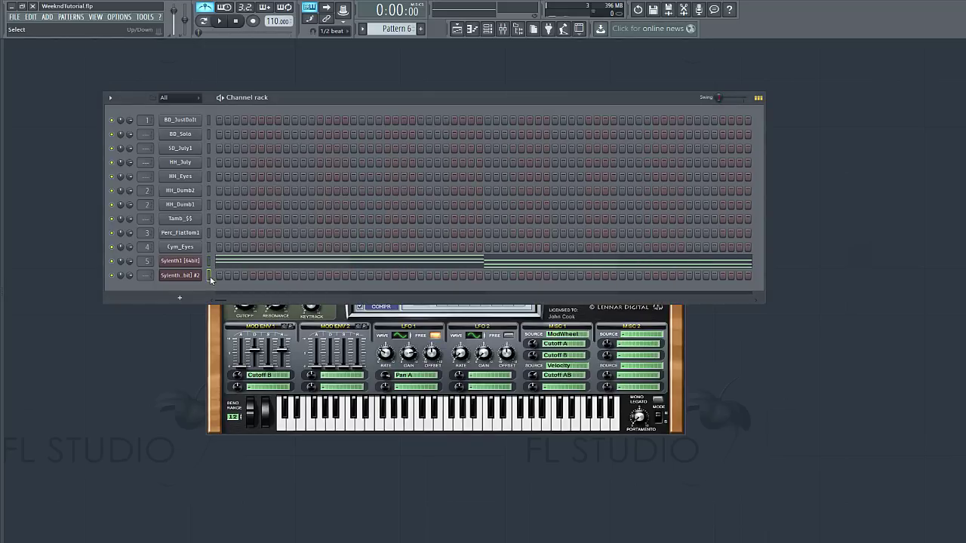
pyautogui.hotkey('ctrl', 'v')
pyautogui.click(259, 276)
# Step: Shorten all the Sylenth1 #2 chord notes together to half a bar each
pyautogui.moveTo(461, 55); pyautogui.dragTo(868, 54)
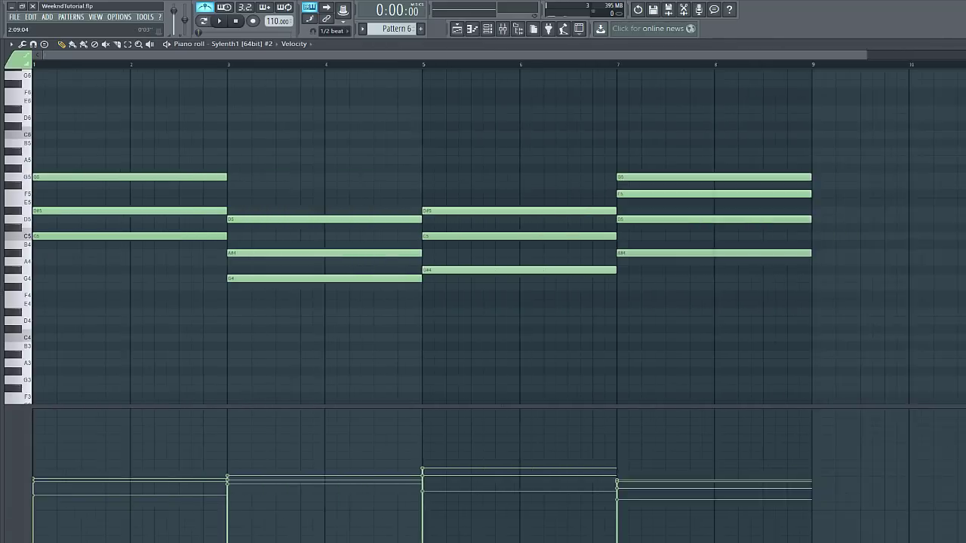
pyautogui.hotkey('ctrl', 'a')
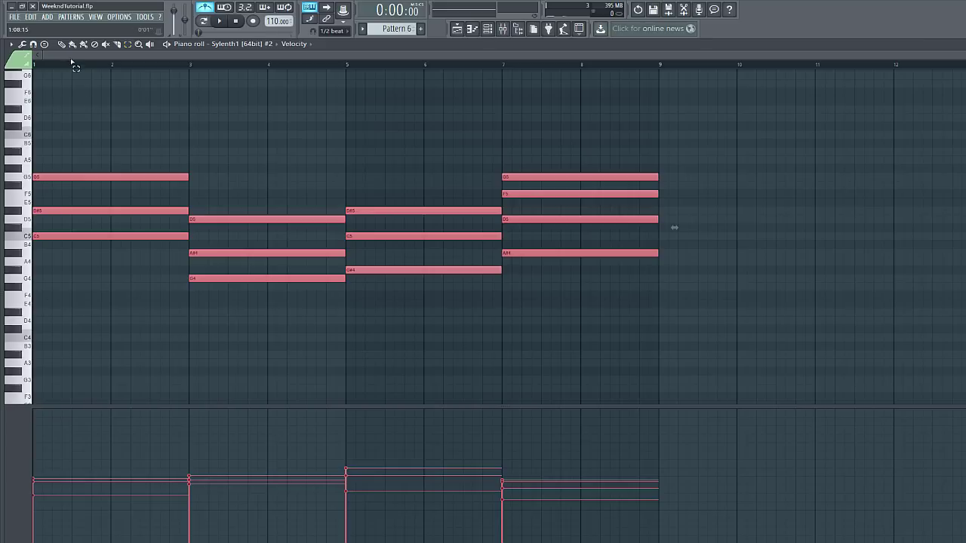
pyautogui.moveTo(183, 177); pyautogui.dragTo(58, 180)
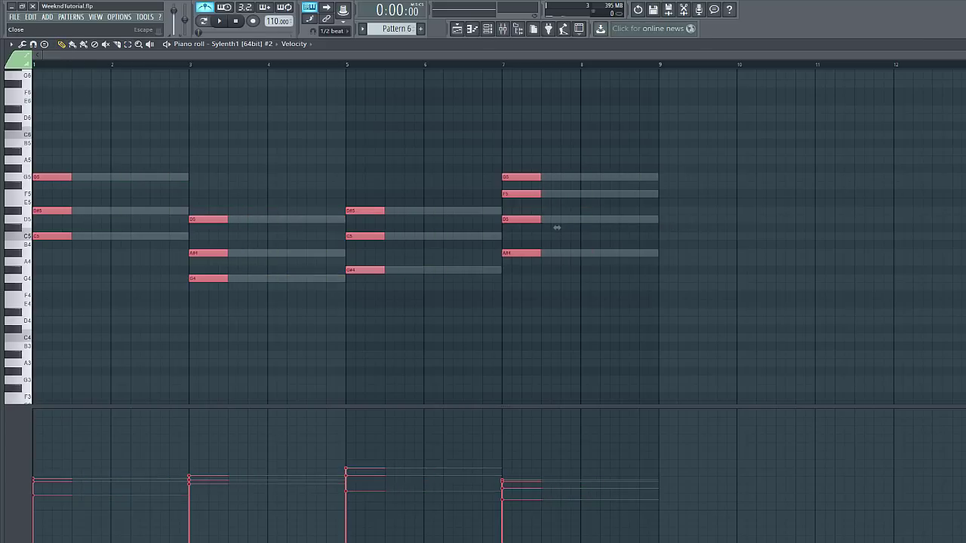
pyautogui.press('Escape')
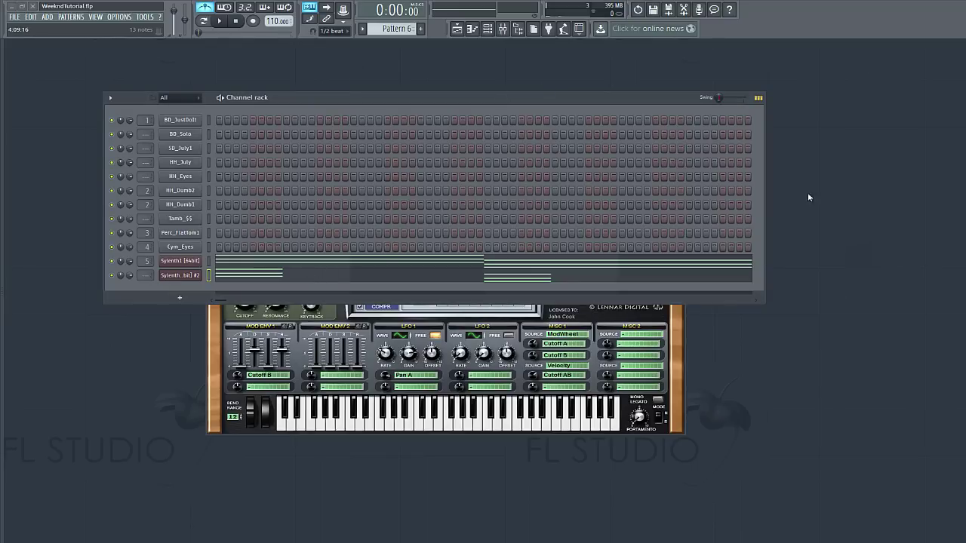
# Step: Shorten all Sylenth1 #2 chord notes to a quarter bar and delete the G5 note from the last chord
pyautogui.click(267, 274)
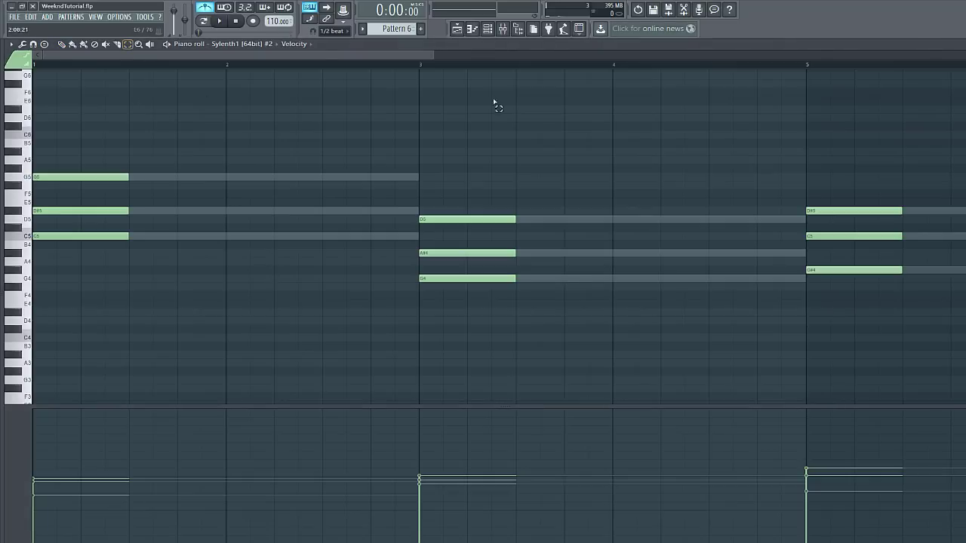
pyautogui.moveTo(433, 54); pyautogui.dragTo(796, 54)
pyautogui.hotkey('ctrl', 'a')
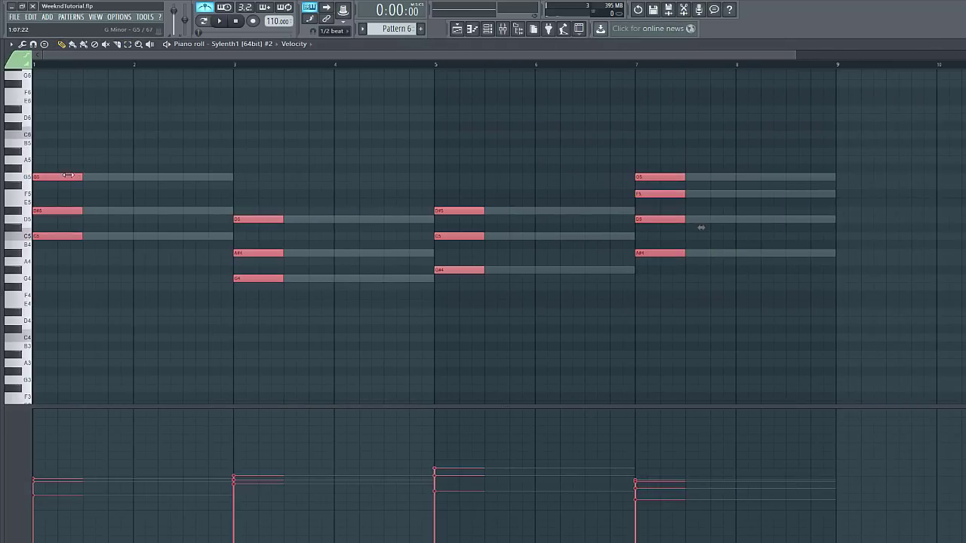
pyautogui.moveTo(77, 176); pyautogui.dragTo(60, 176)
pyautogui.hotkey('ctrl', 'd')
pyautogui.rightClick(652, 177)
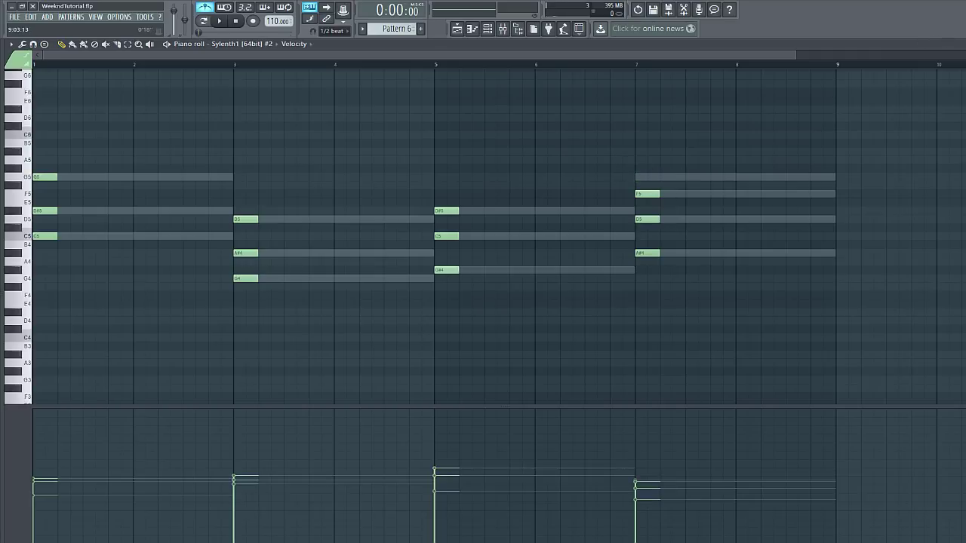
pyautogui.click(959, 44)
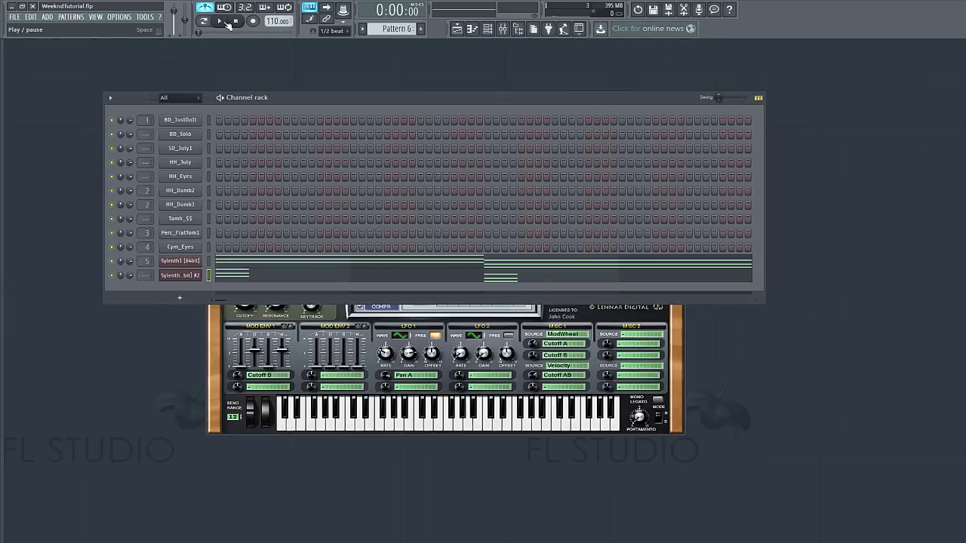
# Step: Play Pattern 6 to hear the sustained and short chord layers together
pyautogui.click(228, 24)
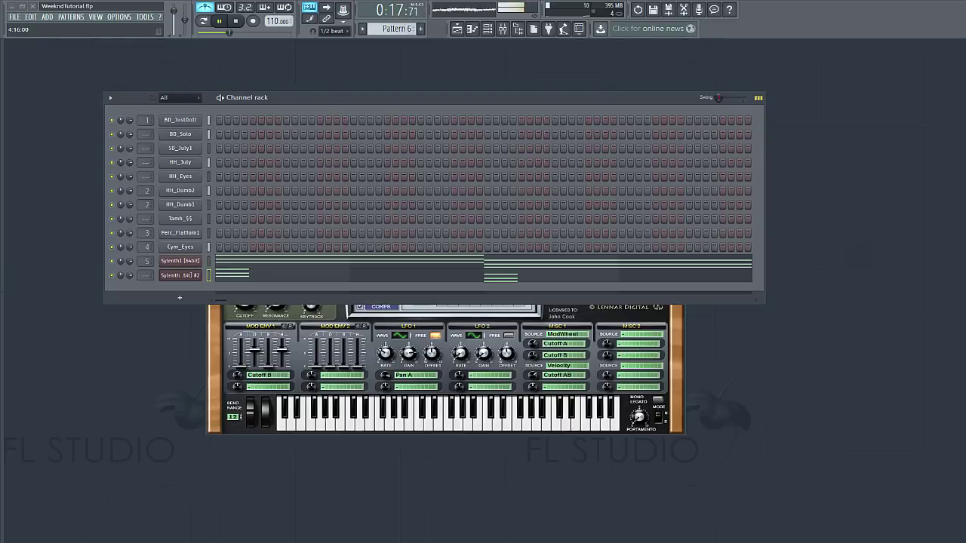
pyautogui.click(226, 25)
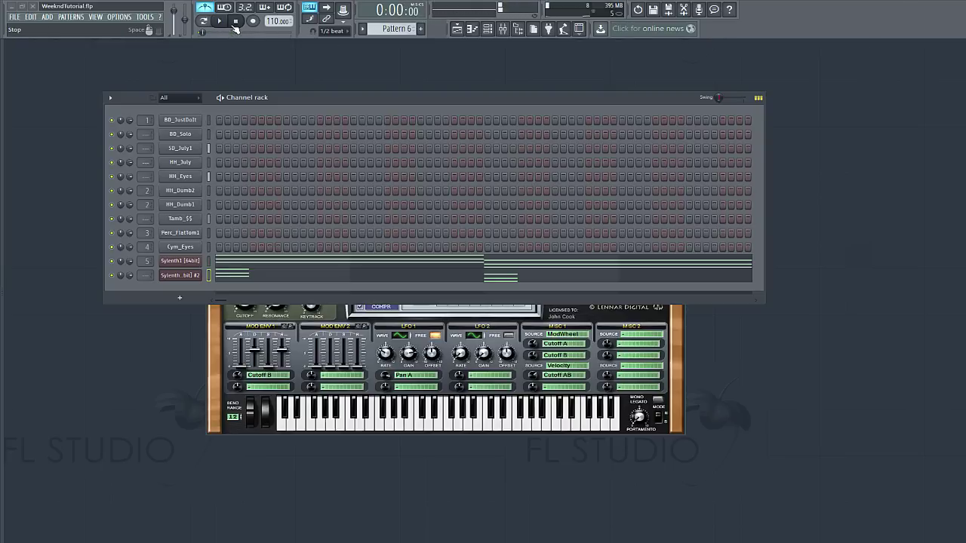
# Step: Route Sylenth1 #2 to mixer track 6 and load Fruity Parametric EQ 2 in its first effect slot
pyautogui.click(185, 274)
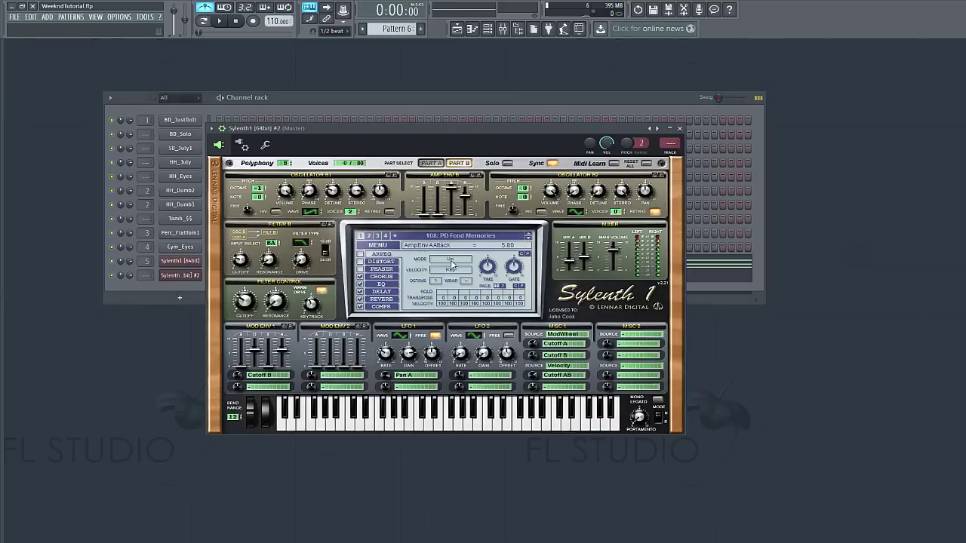
pyautogui.click(677, 154)
pyautogui.click(420, 195)
pyautogui.moveTo(453, 206)
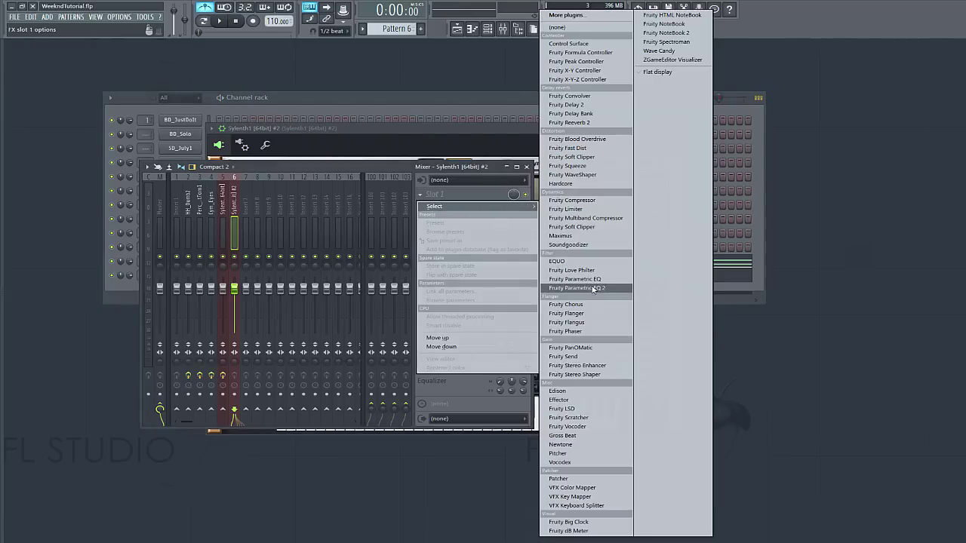
pyautogui.click(576, 288)
# Step: Cut the low end of Sylenth1 #2 with a high pass on EQ band 1 and close the plugin and mixer windows
pyautogui.moveTo(339, 186)
pyautogui.mouseDown()
pyautogui.moveTo(339, 202)
pyautogui.moveTo(339, 184)
pyautogui.mouseUp()
pyautogui.moveTo(144, 243); pyautogui.dragTo(158, 239)
pyautogui.click(526, 166)
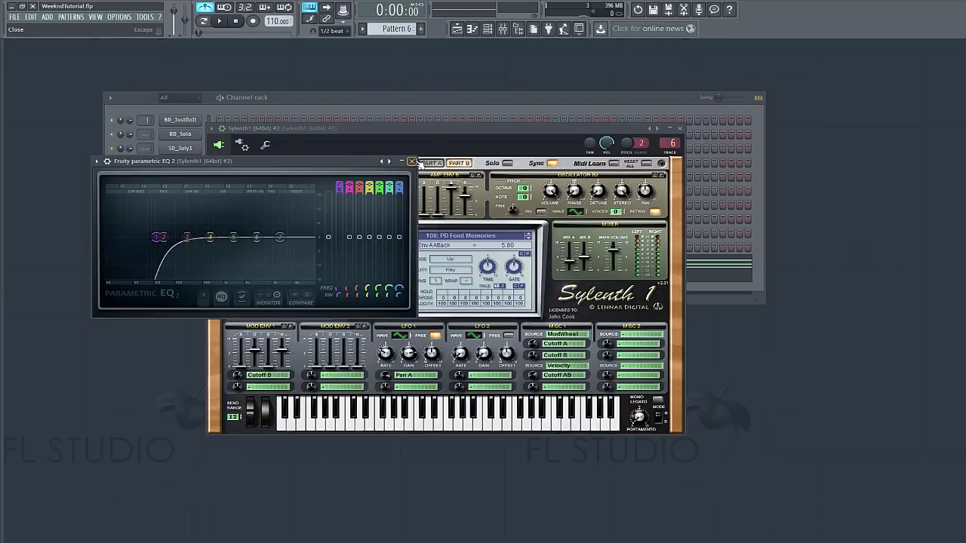
pyautogui.click(411, 161)
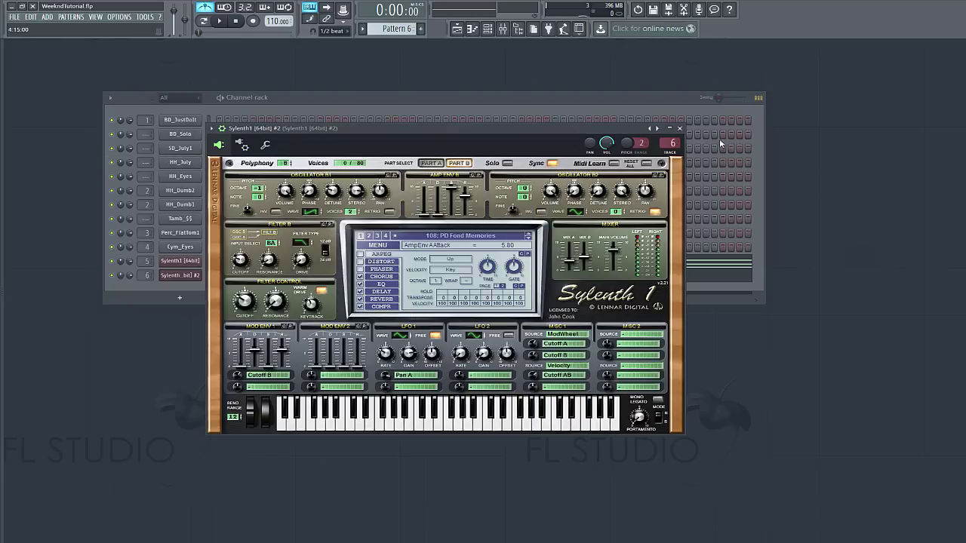
pyautogui.click(681, 130)
# Step: Lower the velocity of the G5 note in the last Sylenth1 chord and close the piano roll
pyautogui.click(452, 261)
pyautogui.moveTo(347, 54); pyautogui.dragTo(928, 84)
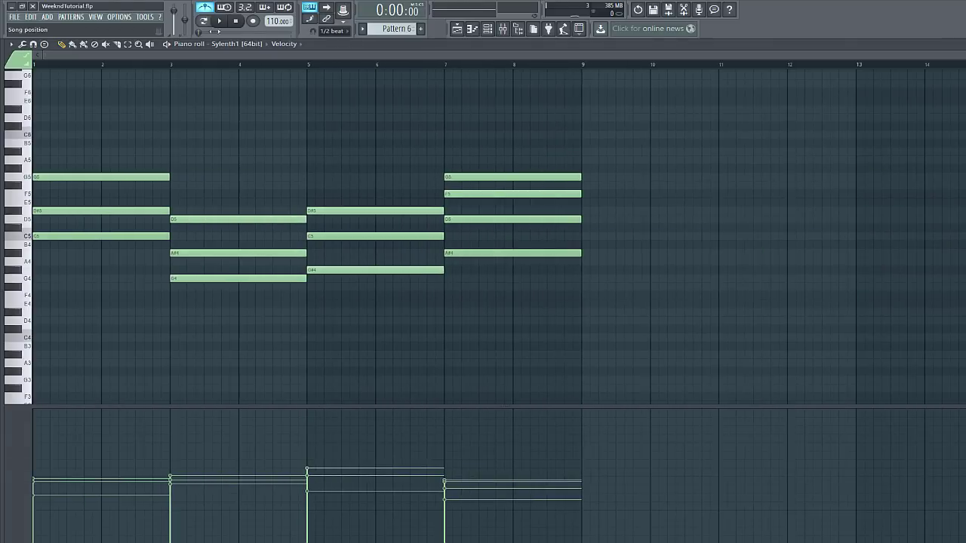
pyautogui.click(544, 176)
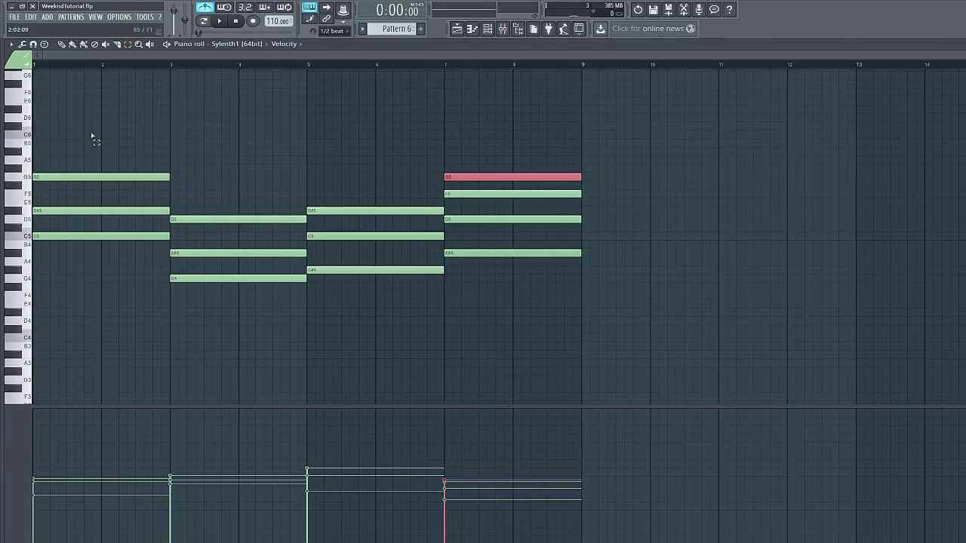
pyautogui.click(62, 44)
pyautogui.moveTo(449, 493); pyautogui.dragTo(453, 493)
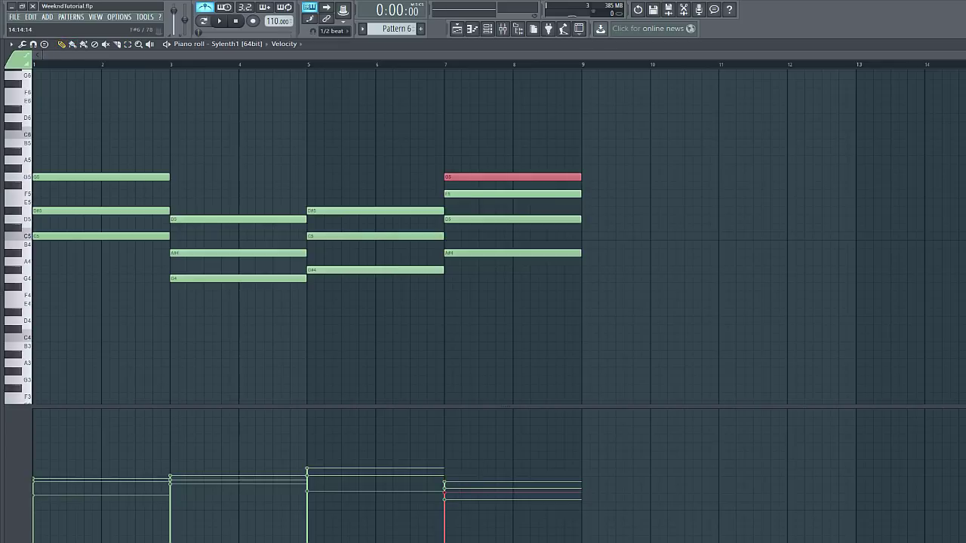
pyautogui.click(33, 5)
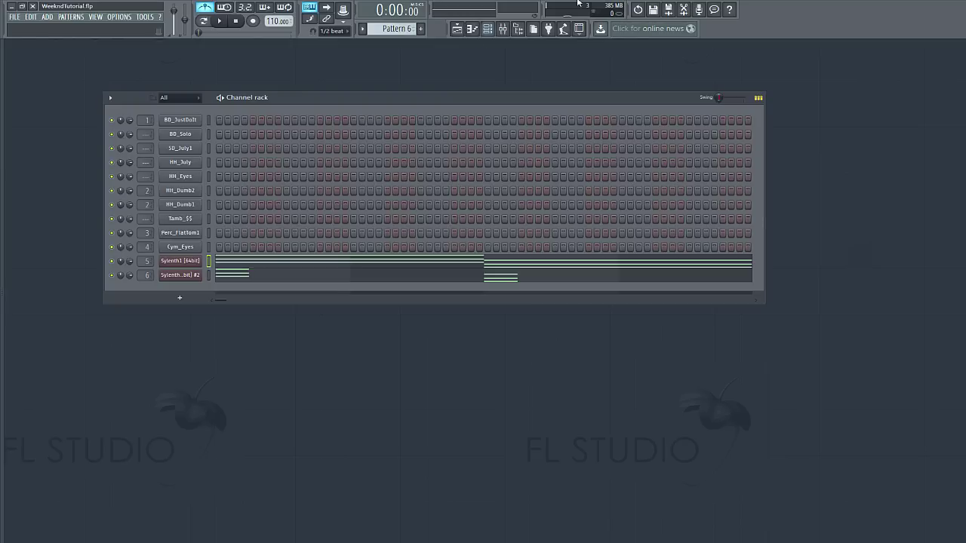
# Step: Move the Pattern 6 clip in the playlist to bar 9 on Track 5 and set the snap to Cell
pyautogui.click(457, 28)
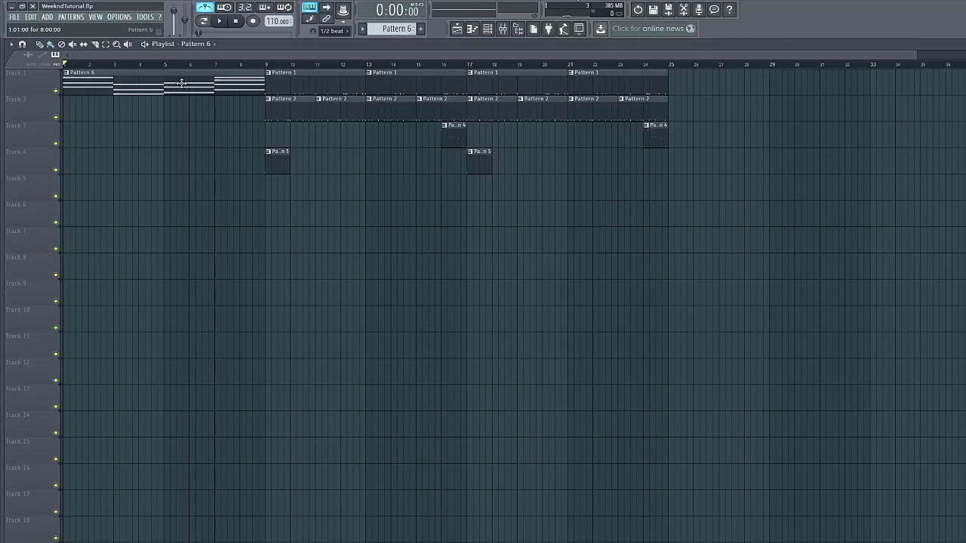
pyautogui.moveTo(181, 83); pyautogui.dragTo(382, 188)
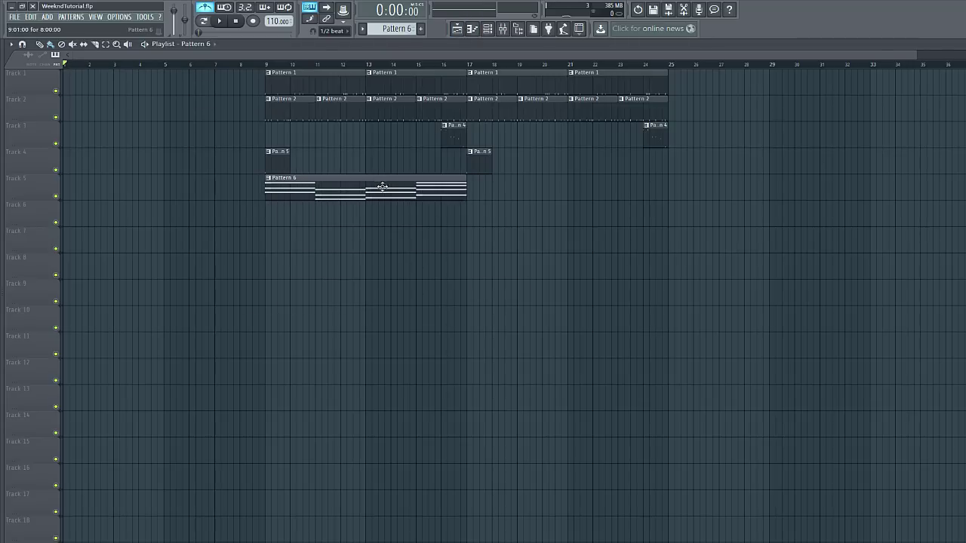
pyautogui.click(332, 31)
pyautogui.click(333, 52)
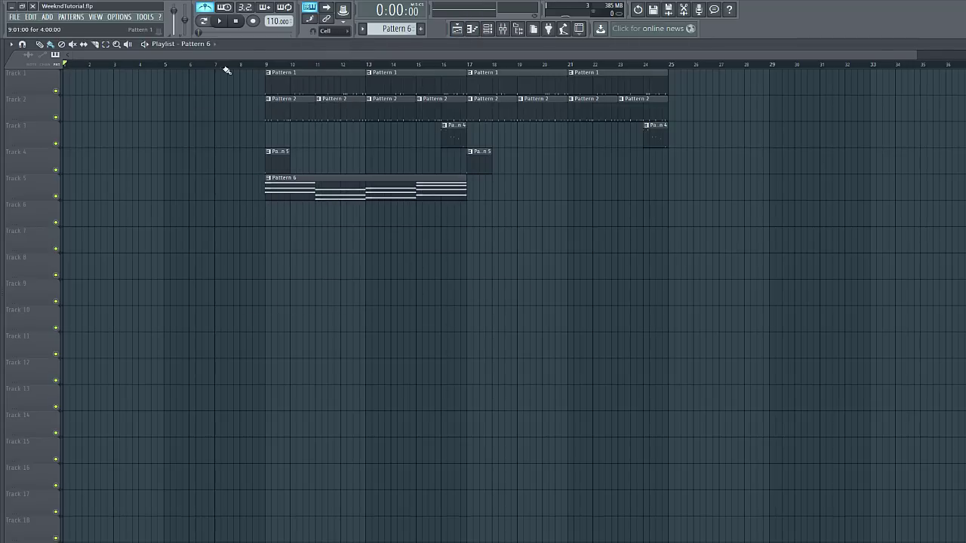
# Step: Play the arrangement from just before bar 9 with the metronome off, and place a second Pattern 6 clip at bar 17 on Track 5
pyautogui.moveTo(255, 65); pyautogui.dragTo(253, 64)
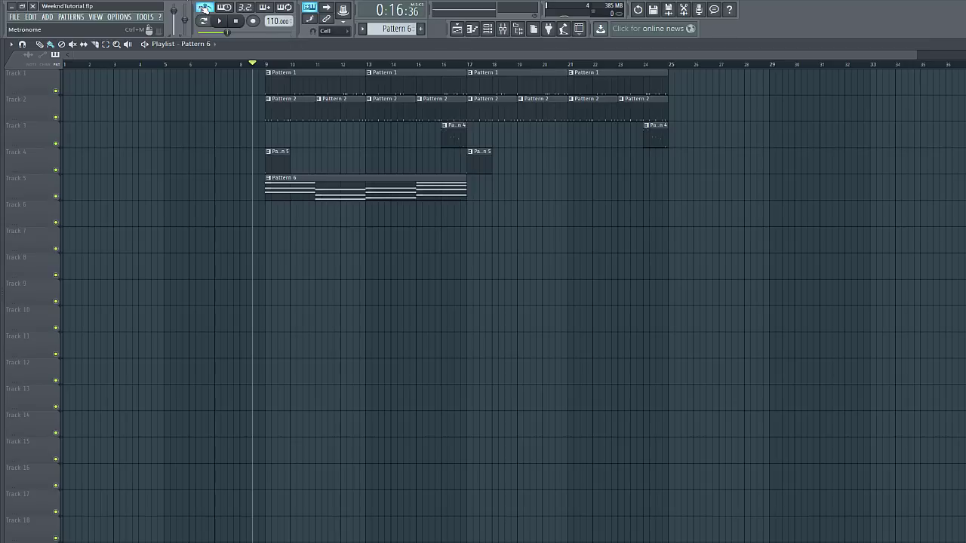
pyautogui.press('space')
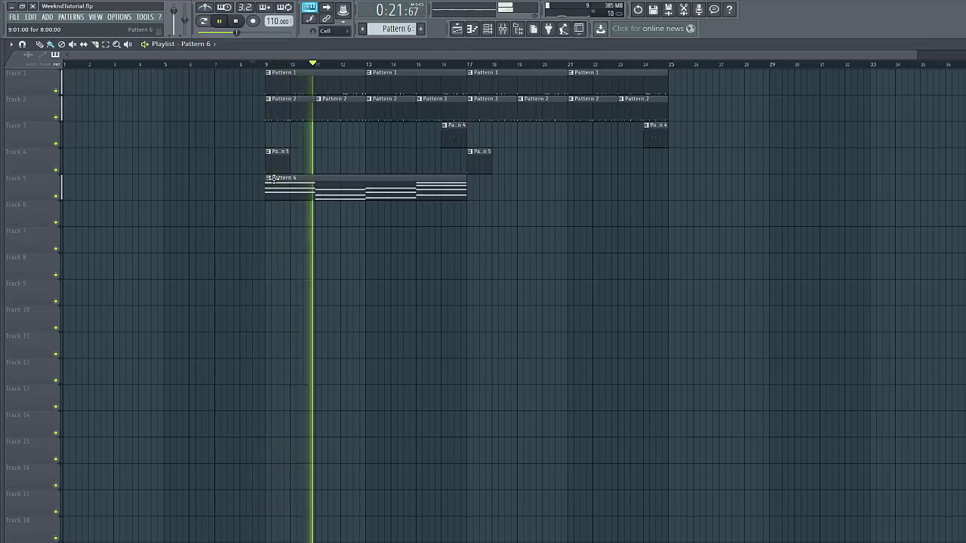
pyautogui.click(467, 196)
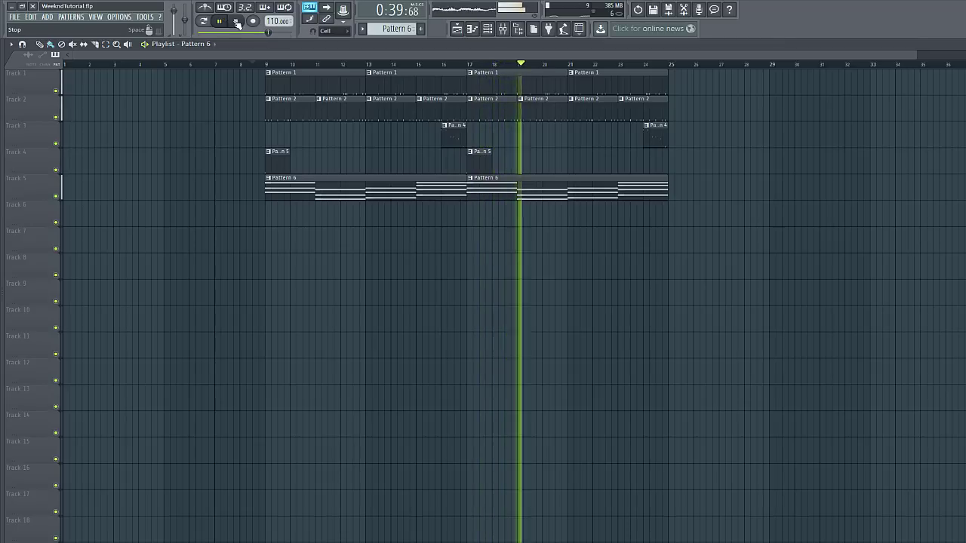
pyautogui.press('space')
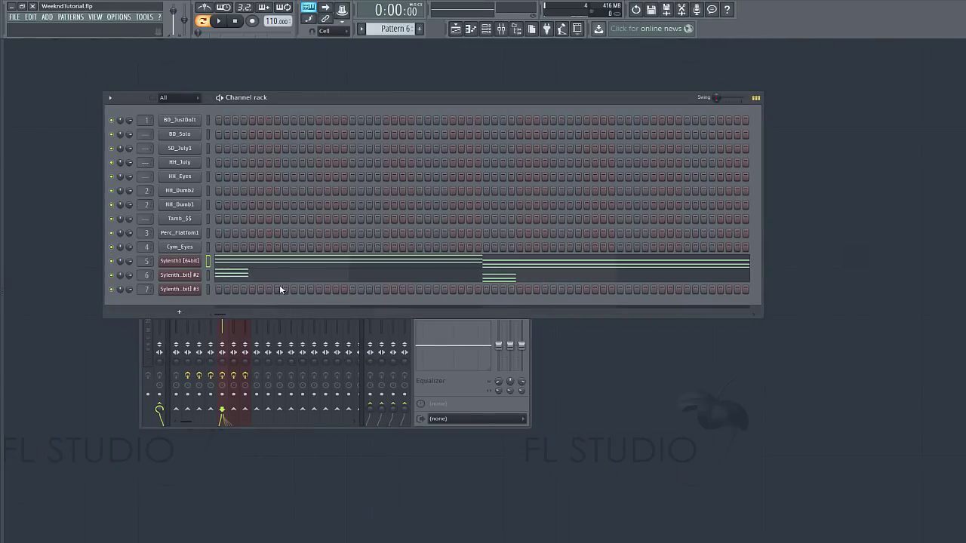
# Step: Open Sylenth1 and the Fruity Parametric EQ 2 on its mixer track to check the band 1 high pass
pyautogui.click(189, 263)
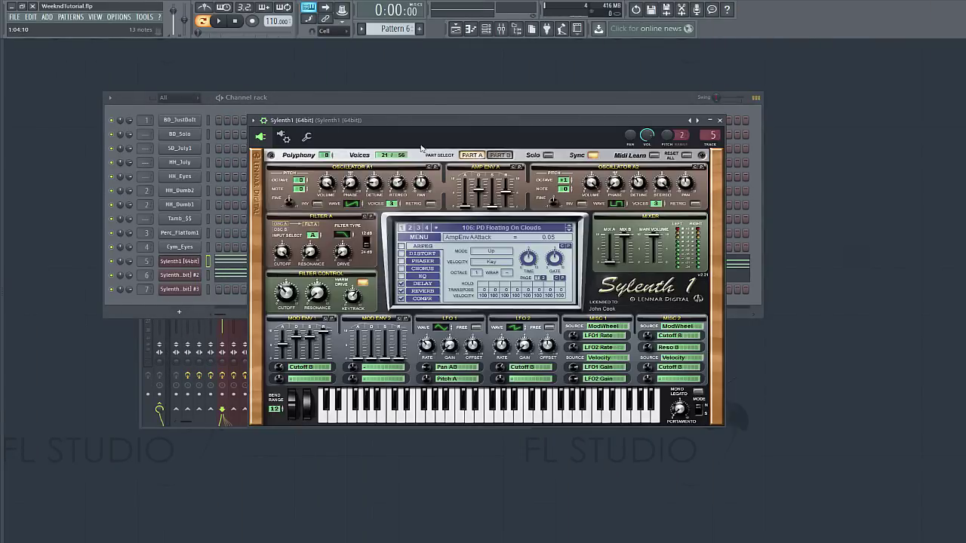
pyautogui.click(504, 28)
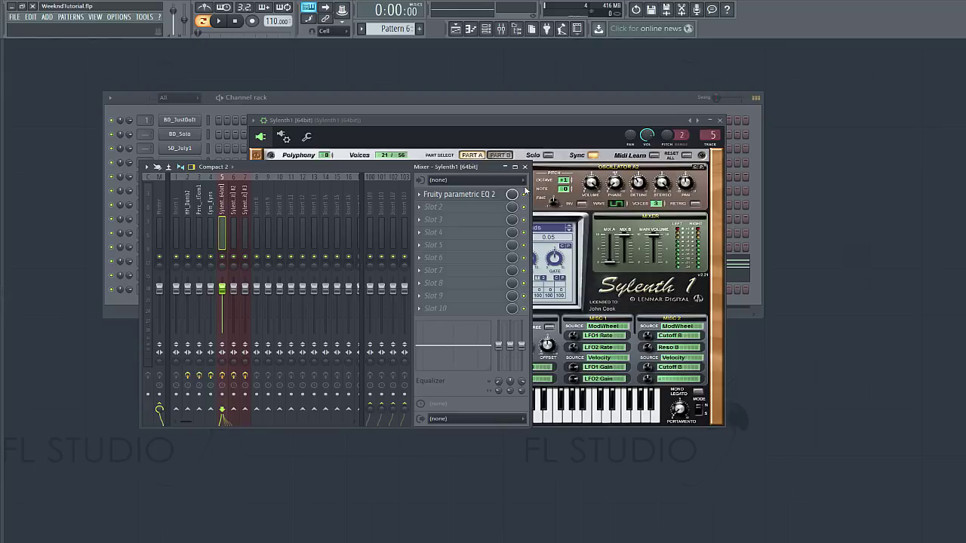
pyautogui.click(460, 194)
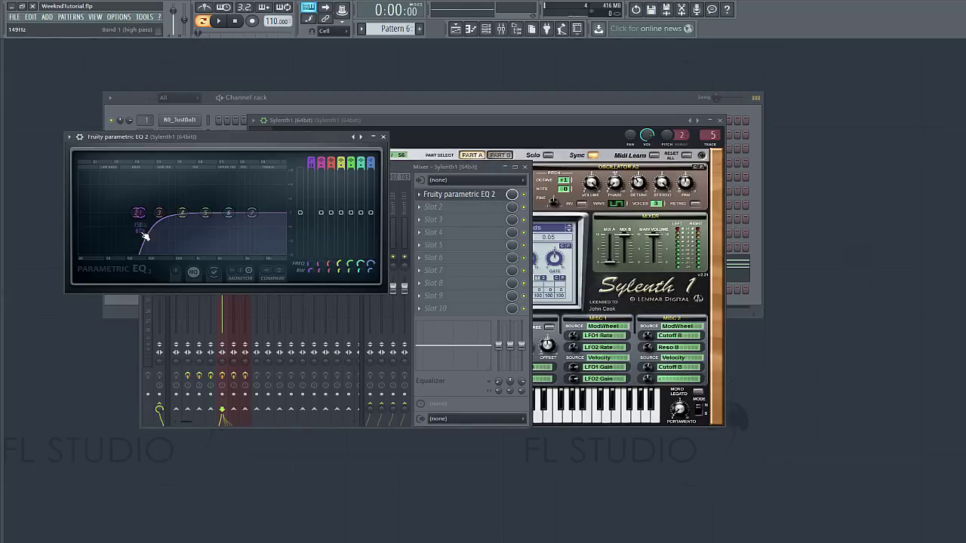
pyautogui.moveTo(140, 213); pyautogui.dragTo(141, 213)
pyautogui.press('F6')
# Step: Open Sylenth1 #2 and its Fruity Parametric EQ 2 to check the low cut, then return to the channel rack
pyautogui.click(188, 277)
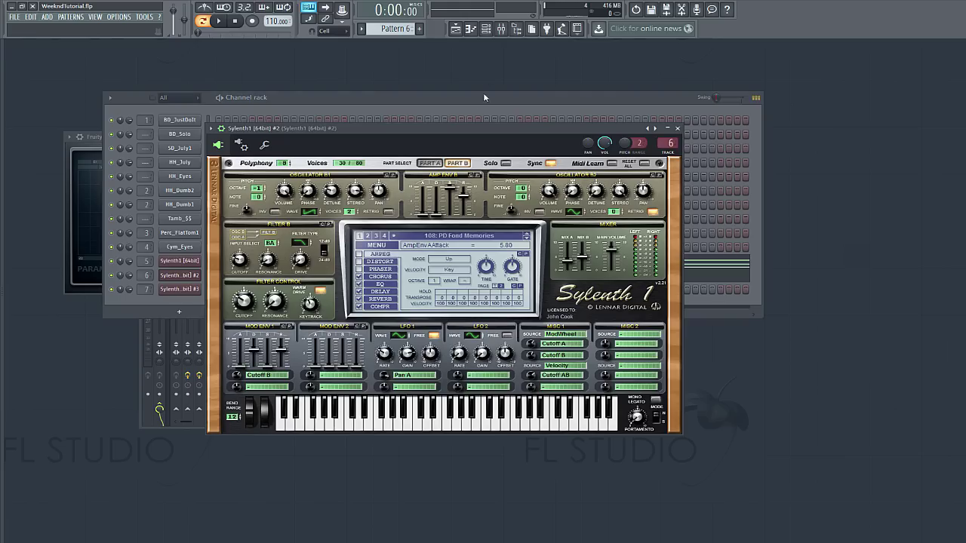
pyautogui.click(502, 29)
pyautogui.click(461, 194)
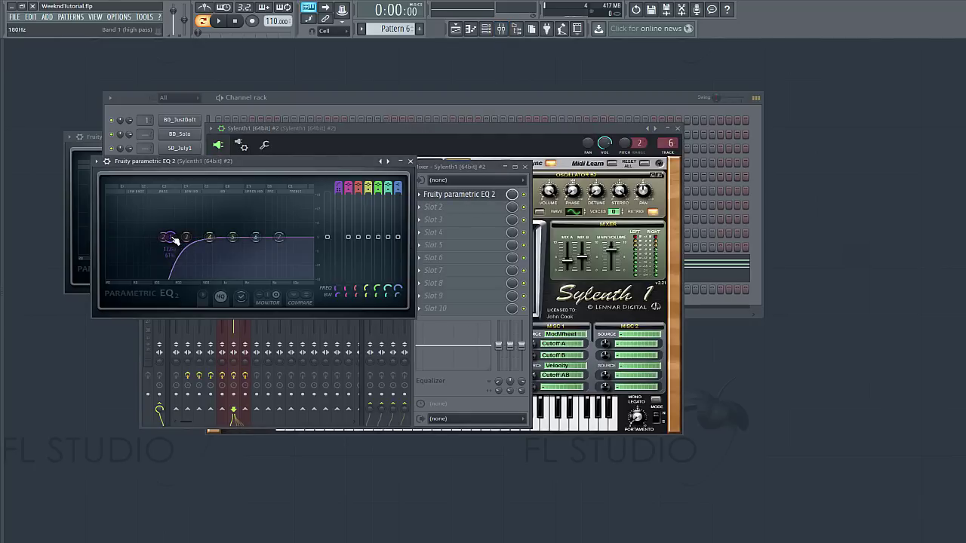
pyautogui.click(525, 166)
pyautogui.click(308, 98)
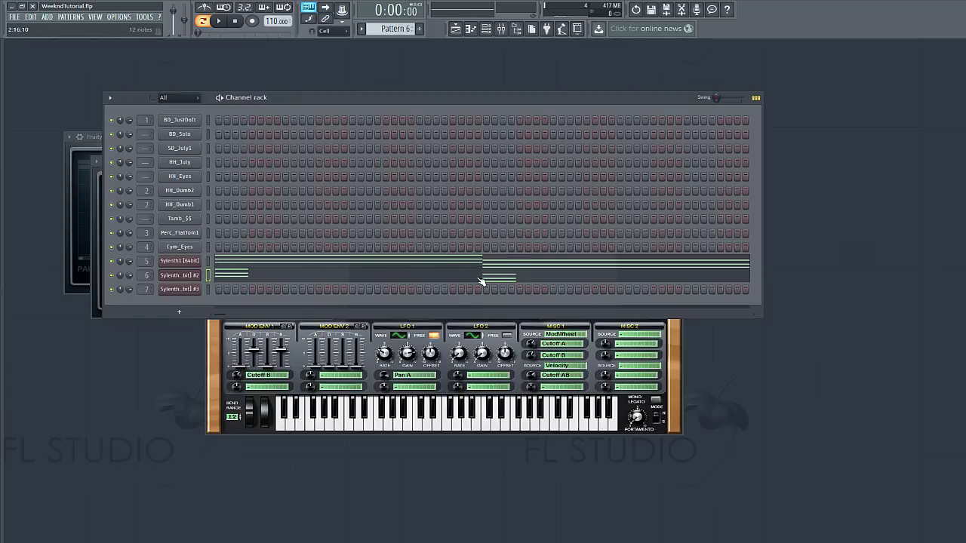
# Step: Open Sylenth1 #3 to check its PD Tape Reverse preset and close it again
pyautogui.click(178, 292)
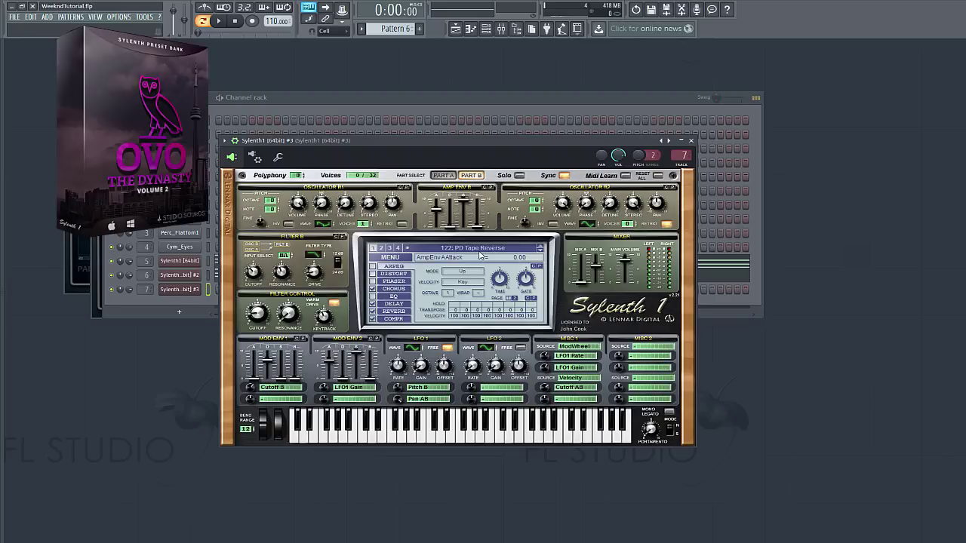
pyautogui.click(691, 141)
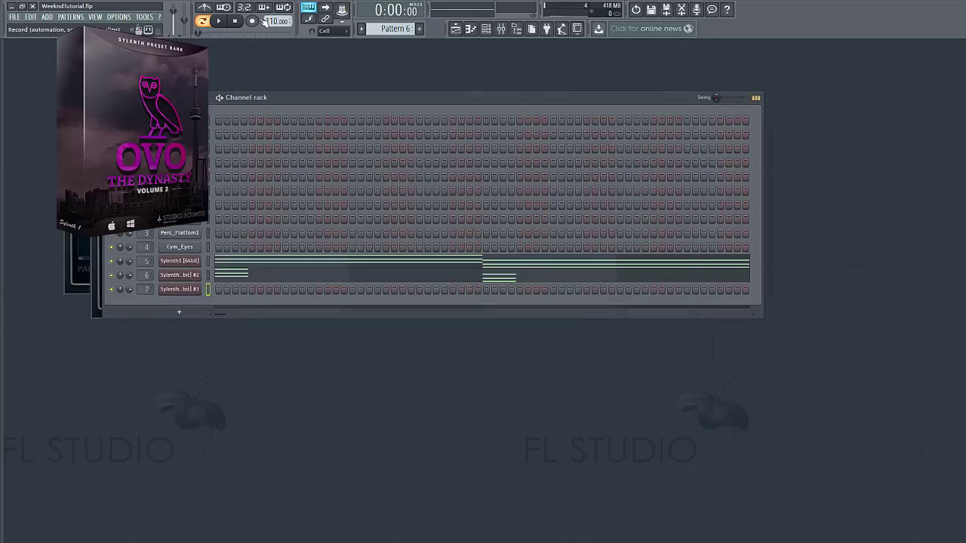
# Step: Set the main snap to 1/4 beat and turn on the metronome, leaving recording disarmed
pyautogui.click(252, 22)
pyautogui.click(461, 322)
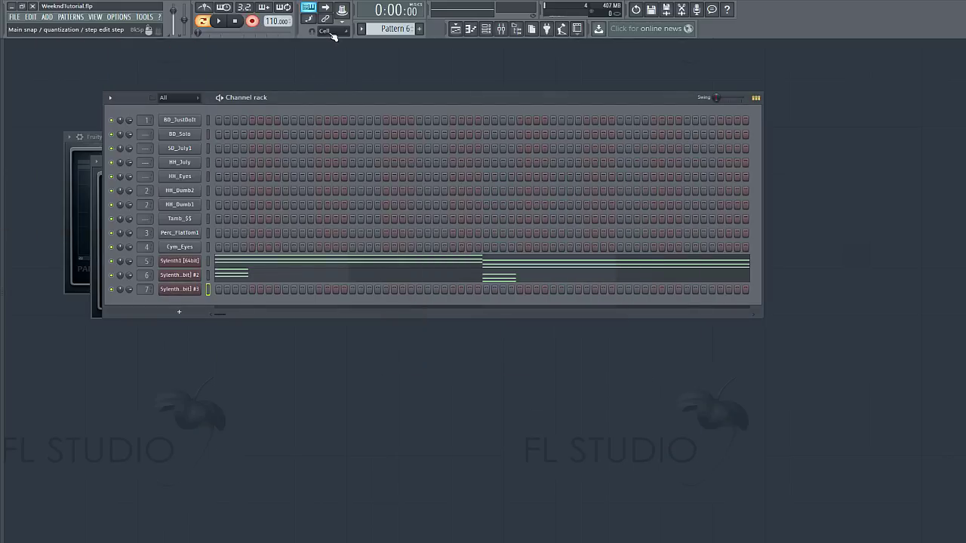
pyautogui.click(329, 31)
pyautogui.click(339, 130)
pyautogui.click(253, 21)
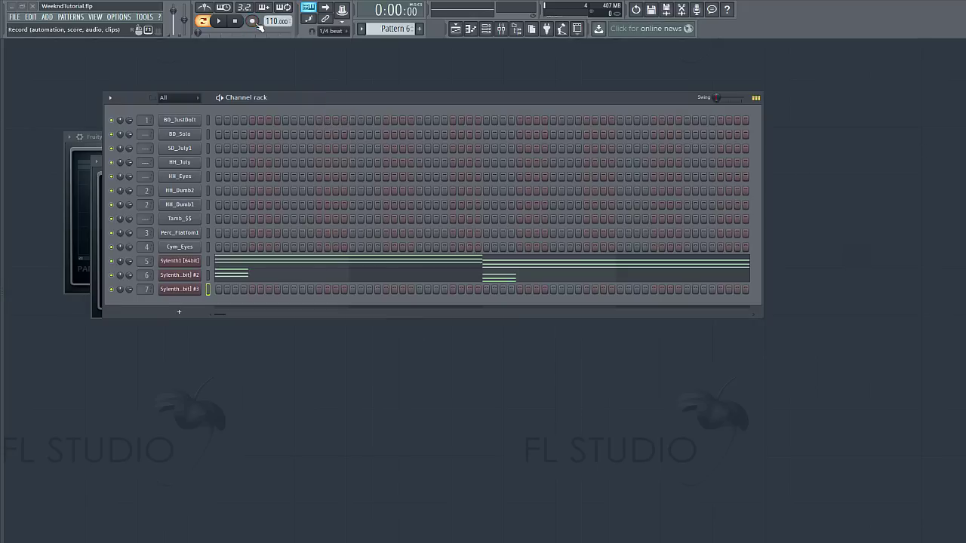
pyautogui.click(213, 10)
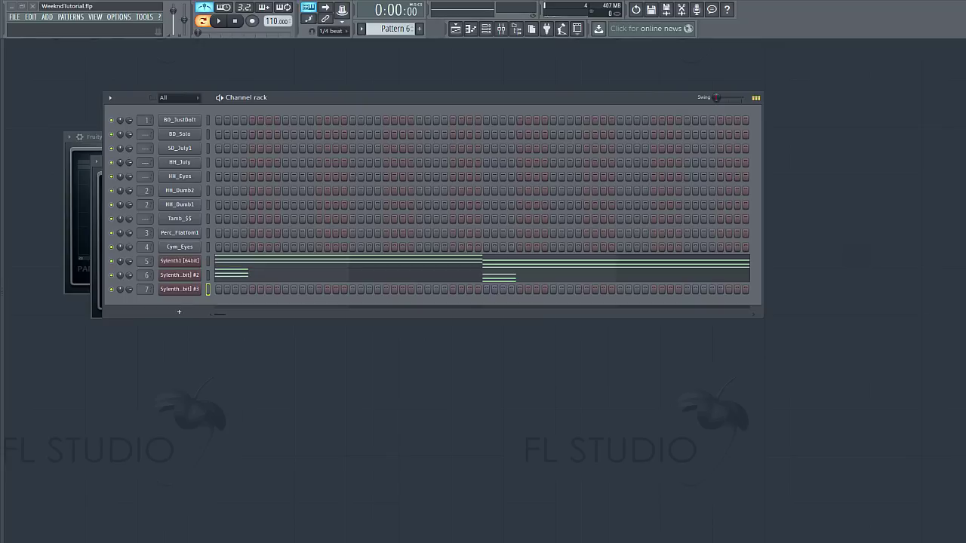
# Step: Record the chord progression an octave higher on Sylenth1 #3 in Pattern 6, with recording set to capture everything
pyautogui.click(219, 21)
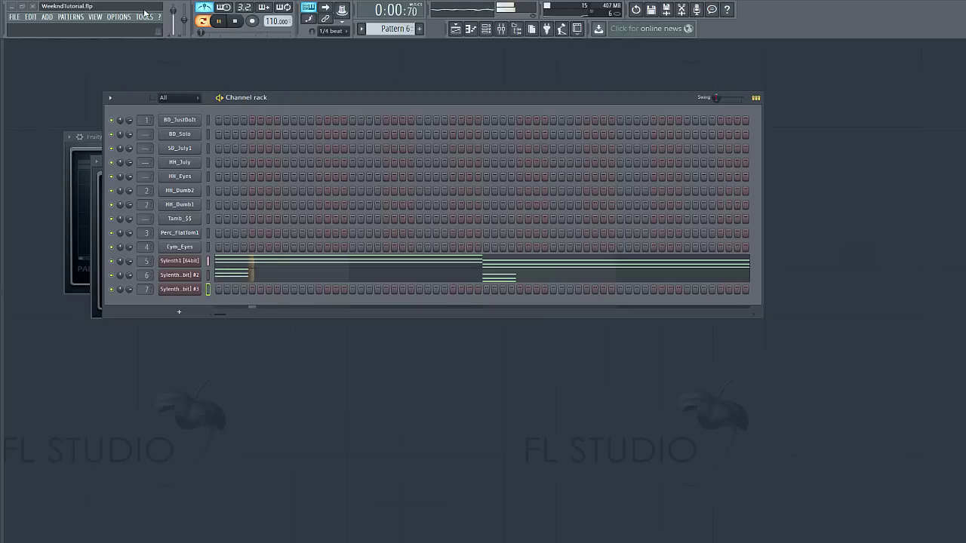
pyautogui.click(235, 22)
pyautogui.click(259, 22)
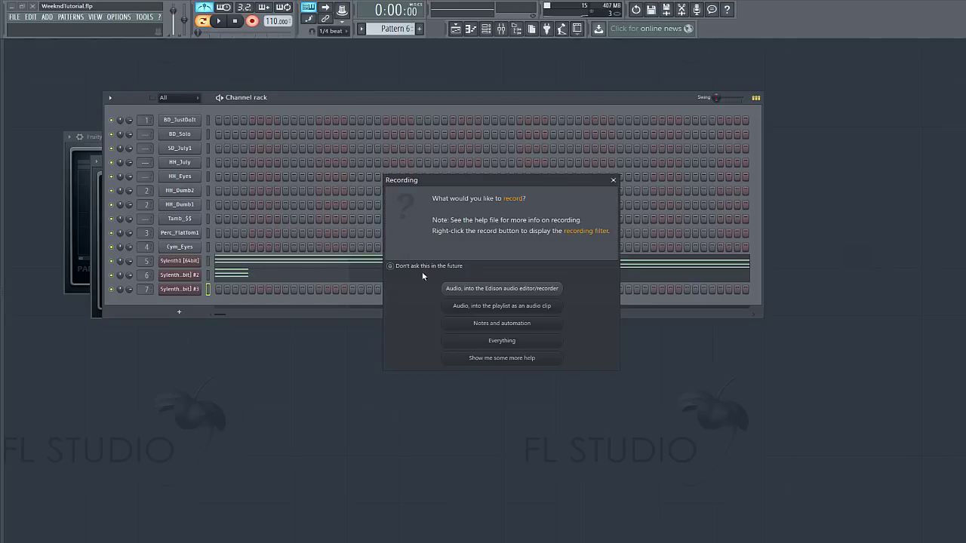
pyautogui.click(466, 343)
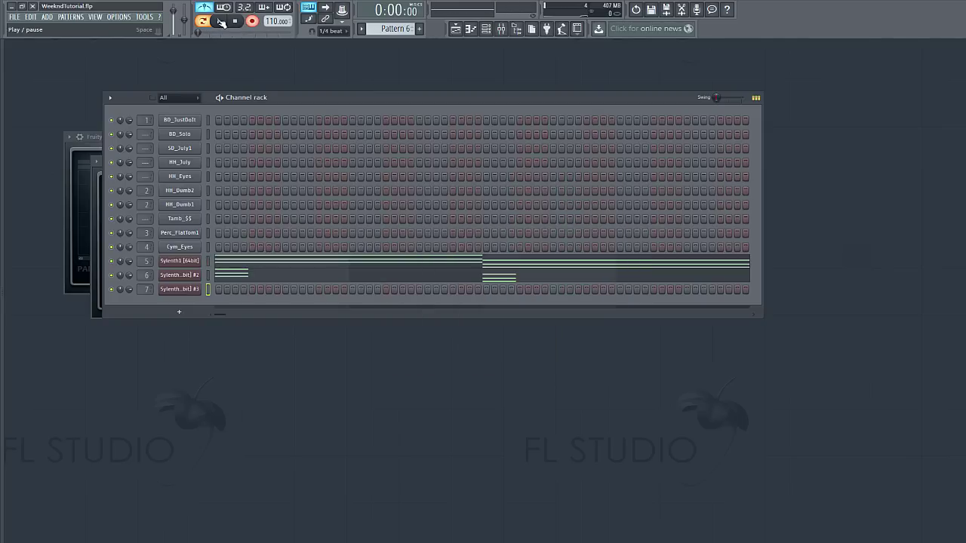
pyautogui.click(220, 22)
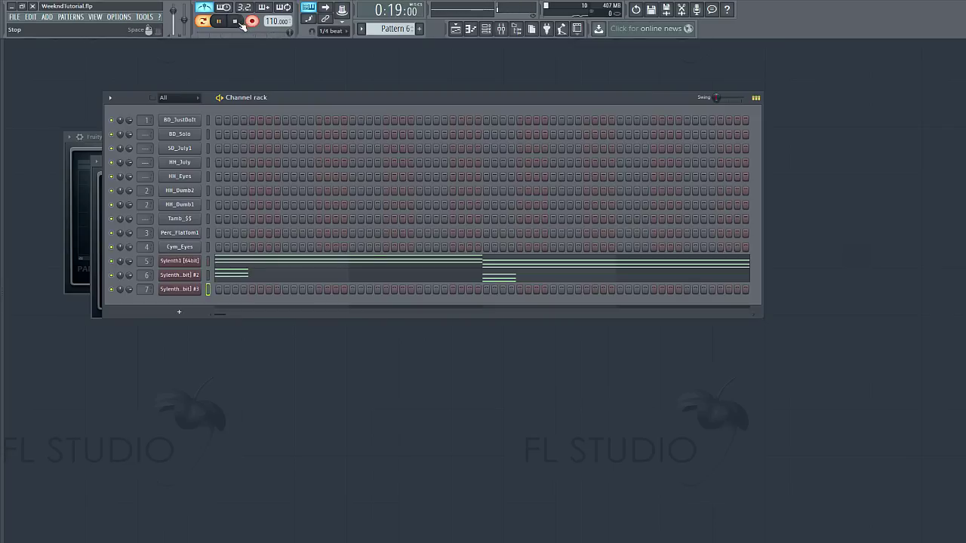
pyautogui.press('space')
# Step: Shift all recorded Sylenth1 #3 chord notes slightly later so the first three chords end on the bar lines
pyautogui.click(390, 297)
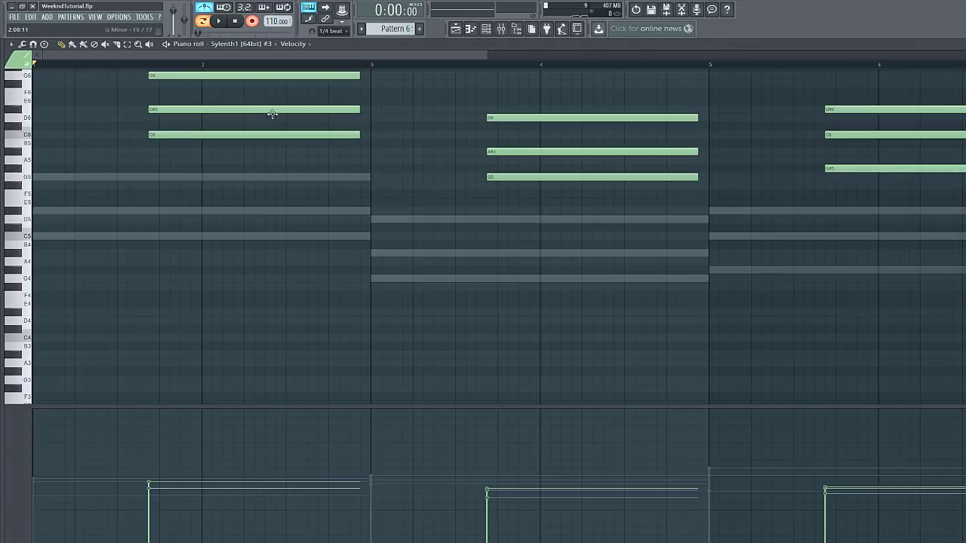
pyautogui.scroll(3, 269, 108)
pyautogui.moveTo(488, 55); pyautogui.dragTo(964, 55)
pyautogui.click(129, 45)
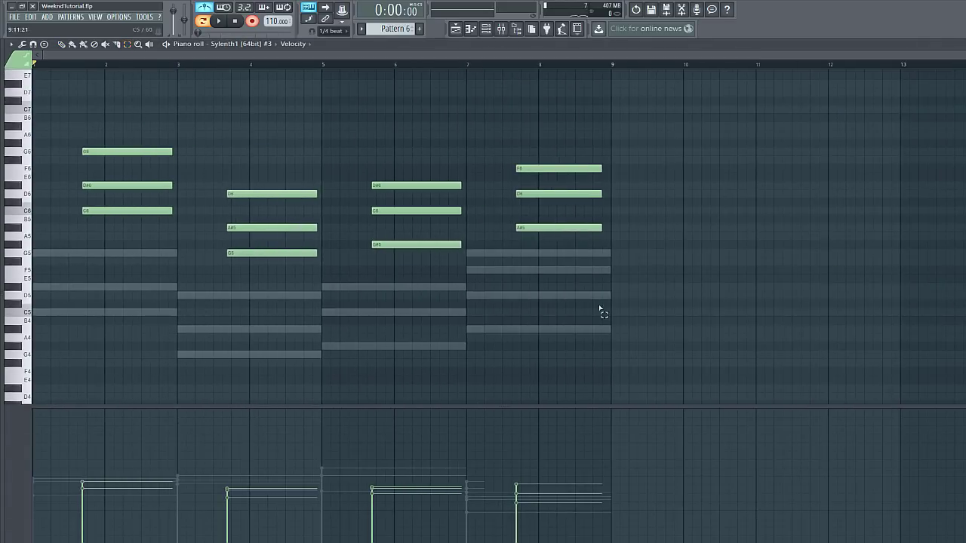
pyautogui.hotkey('ctrl', 'a')
pyautogui.click(63, 44)
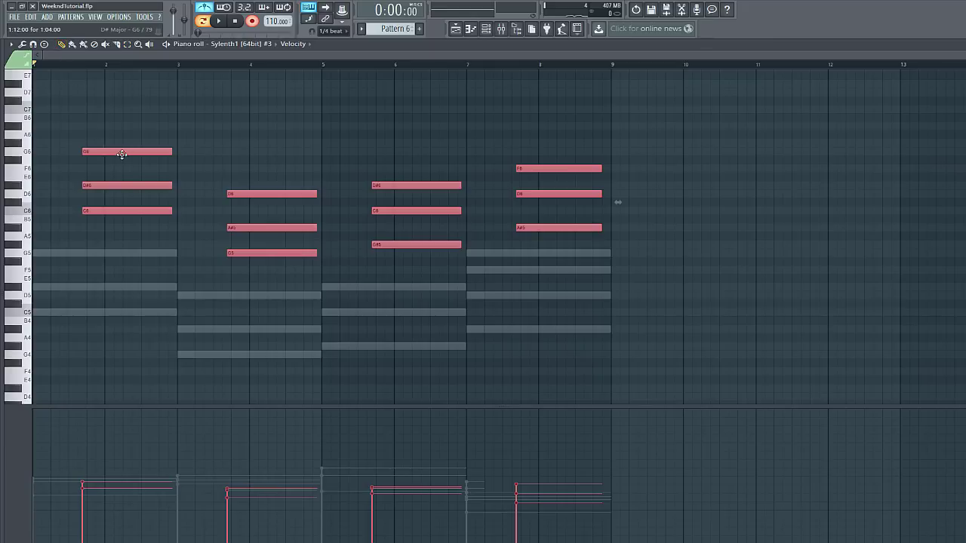
pyautogui.moveTo(121, 156); pyautogui.dragTo(126, 155)
pyautogui.click(249, 291)
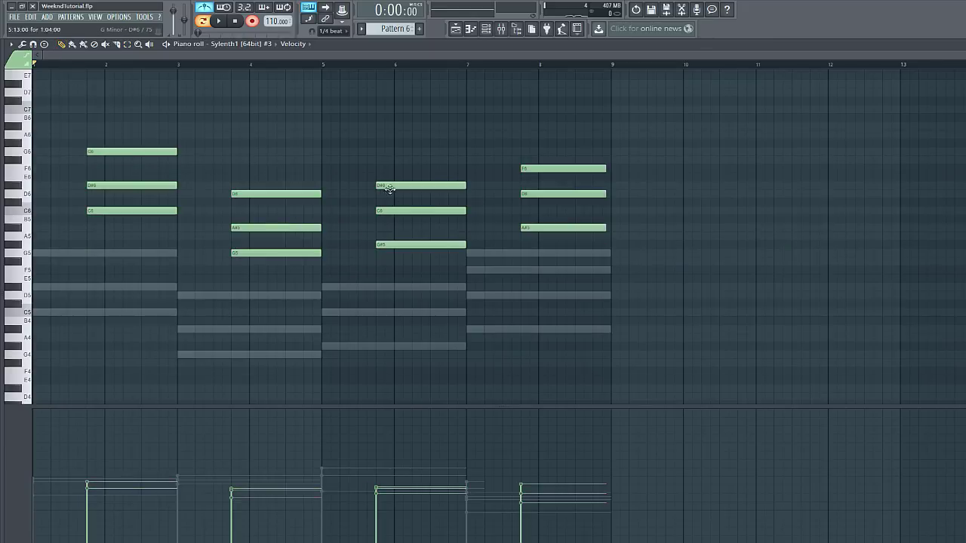
# Step: Extend the three notes of the last Sylenth1 #3 chord to end at bar 9 and close the piano roll
pyautogui.moveTo(608, 168); pyautogui.dragTo(611, 194)
pyautogui.moveTo(609, 228); pyautogui.dragTo(611, 228)
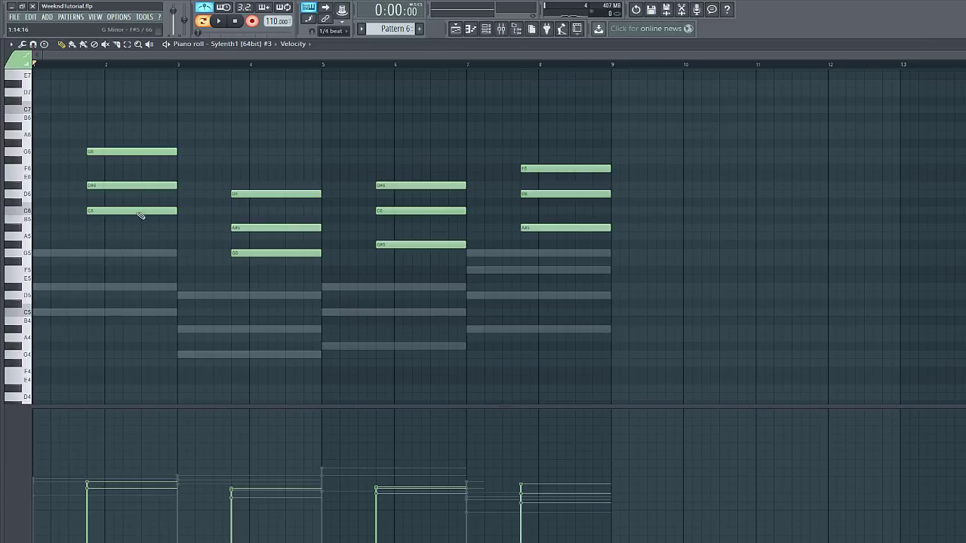
pyautogui.press('Escape')
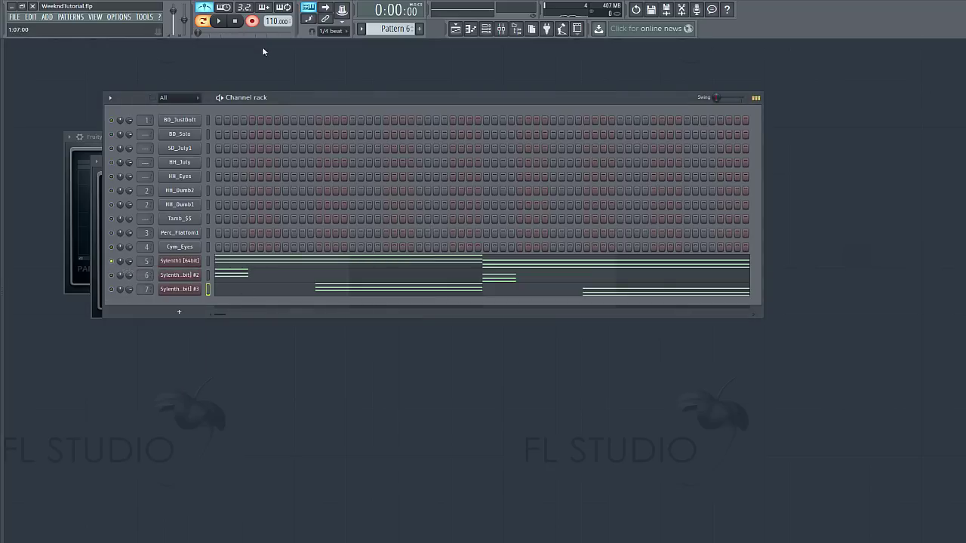
# Step: Audition the opening of Pattern 6 with only Sylenth1 audible and again with only Sylenth1 #2 audible
pyautogui.click(218, 21)
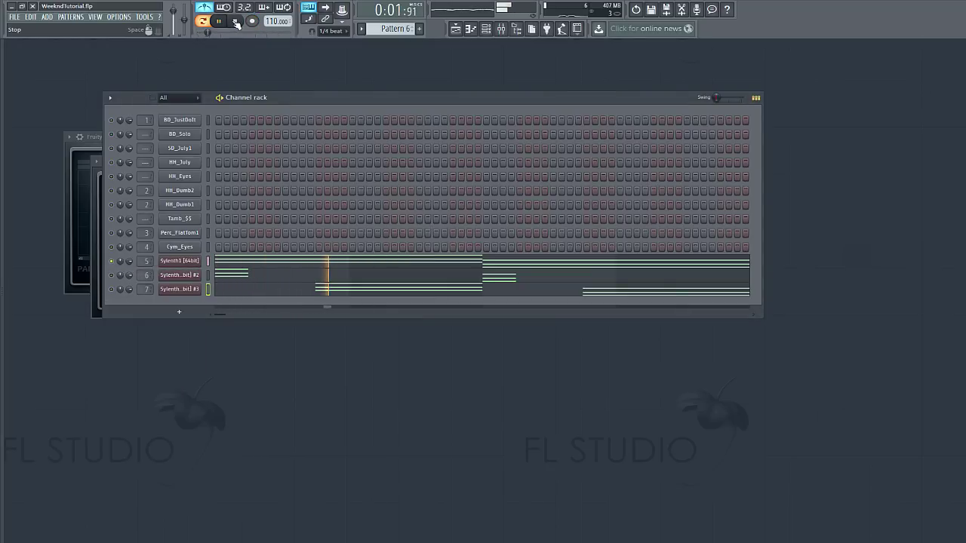
pyautogui.click(235, 22)
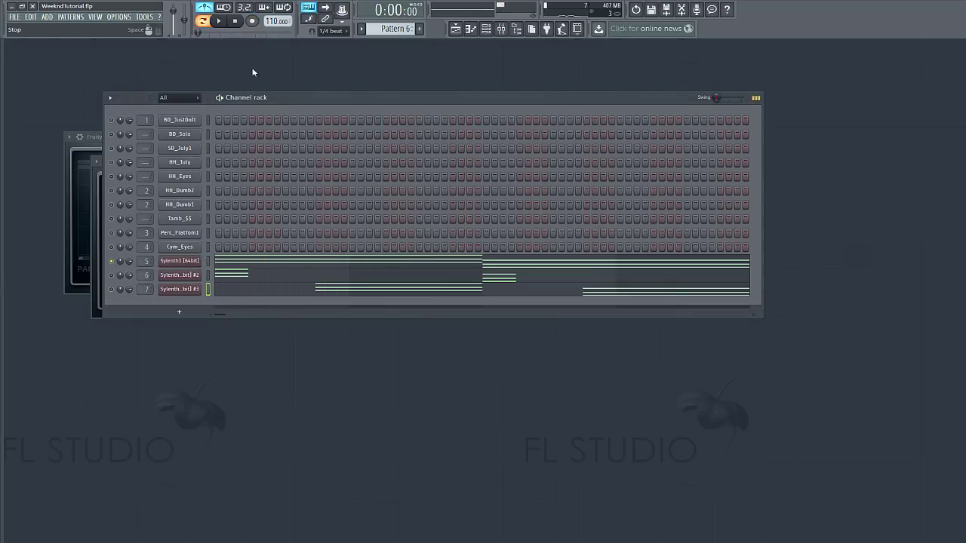
pyautogui.click(113, 276)
pyautogui.click(218, 21)
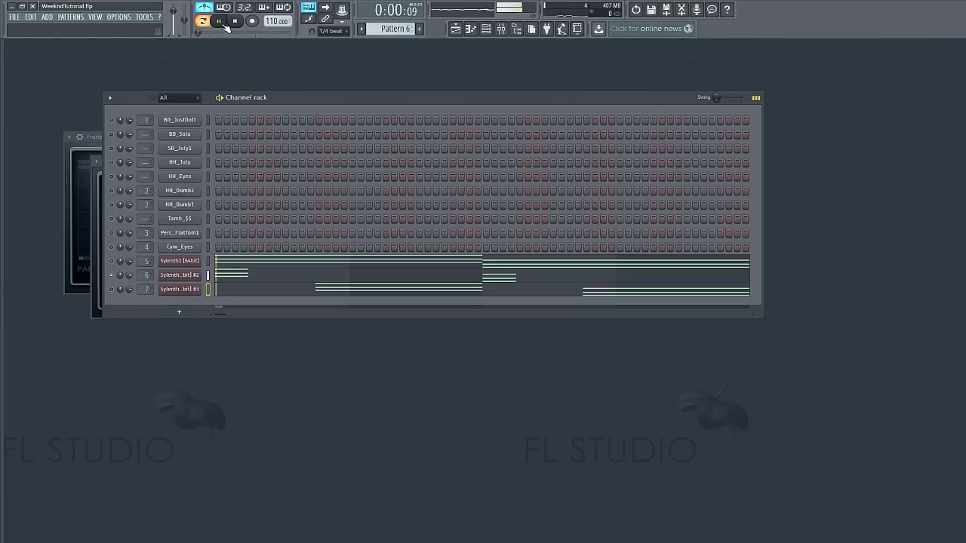
pyautogui.click(236, 22)
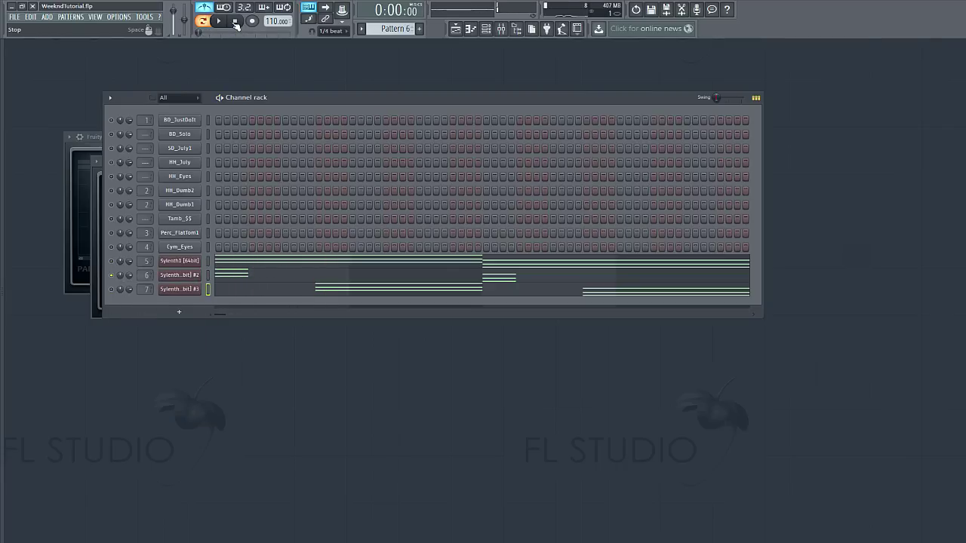
# Step: Solo the Sylenth1 #3 channel and play Pattern 6 to hear that layer on its own
pyautogui.click(111, 290)
pyautogui.click(180, 290)
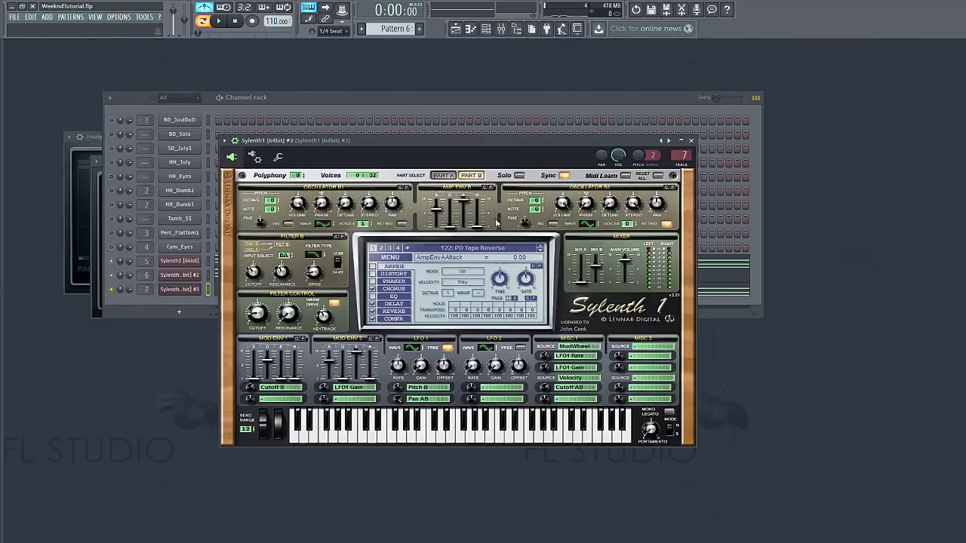
pyautogui.rightClick(112, 291)
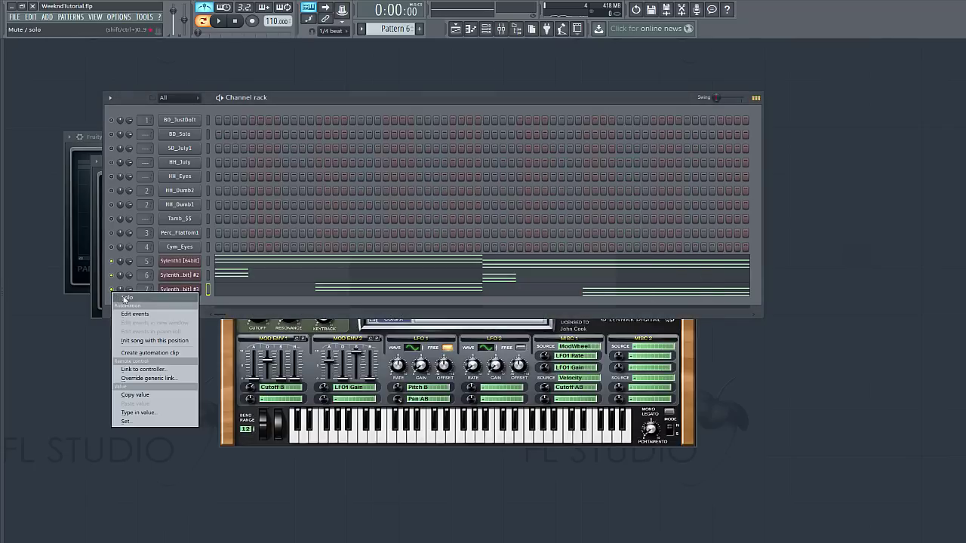
pyautogui.click(123, 299)
pyautogui.click(221, 22)
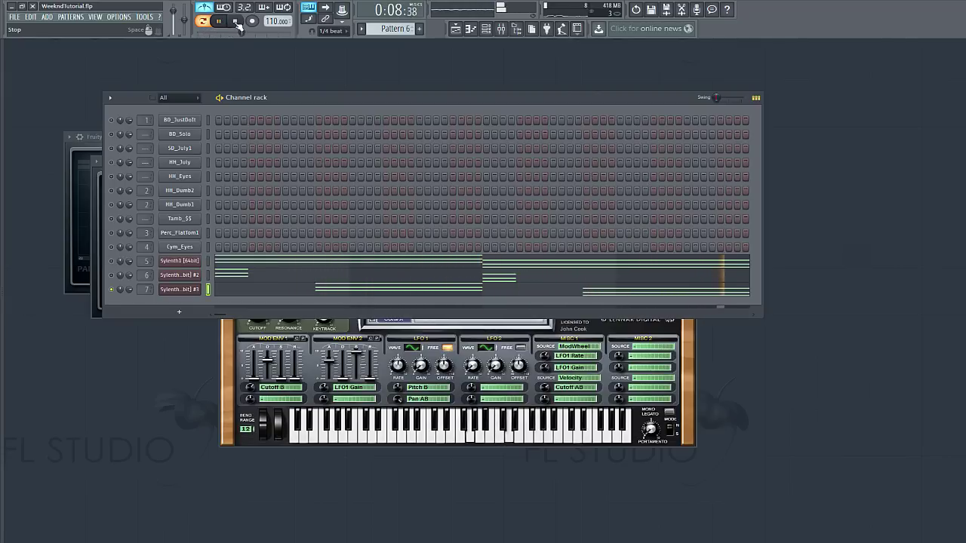
pyautogui.click(237, 22)
# Step: Set band 1 of the Fruity parametric EQ 2 on Sylenth1 #3's mixer track as a steep low cut, with its frequency between bands 2 and 3
pyautogui.click(190, 292)
pyautogui.click(189, 291)
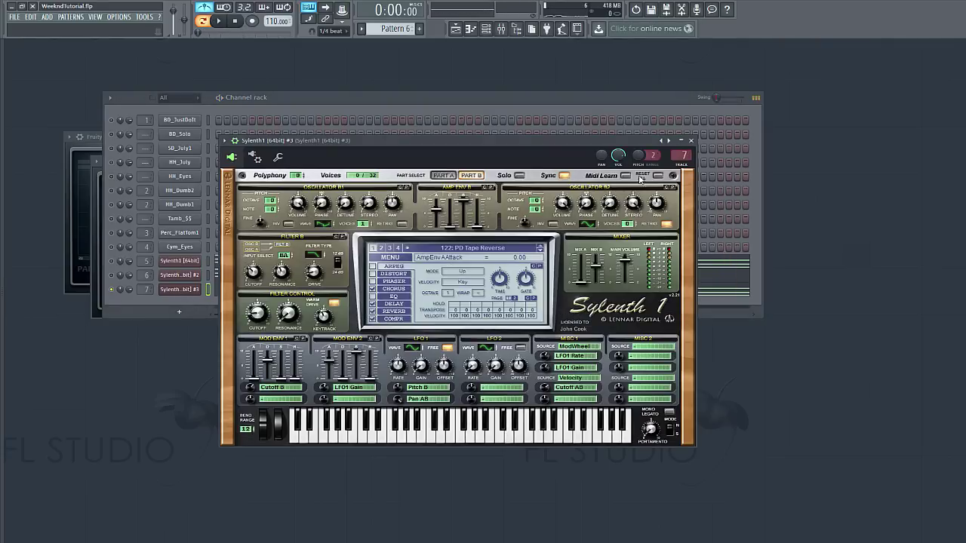
pyautogui.click(501, 29)
pyautogui.click(487, 195)
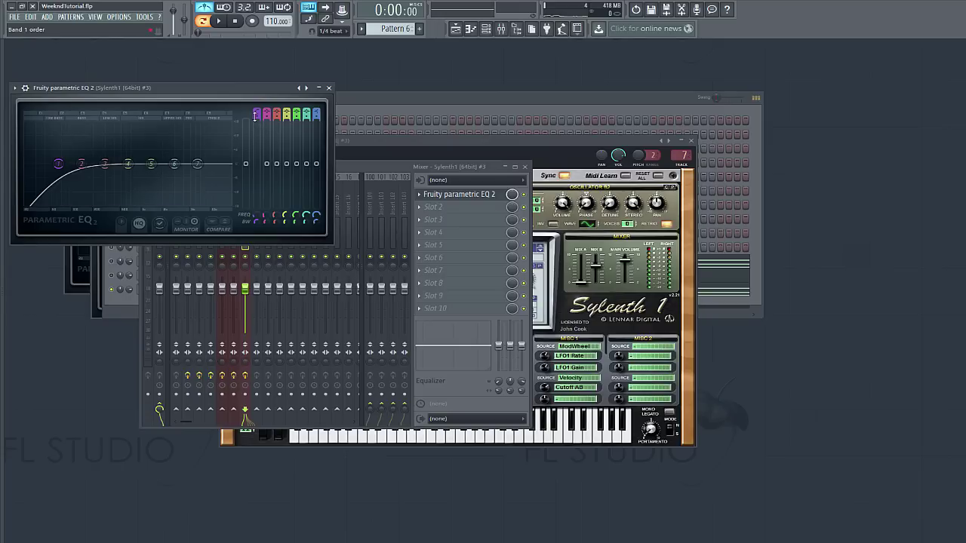
pyautogui.moveTo(58, 164); pyautogui.dragTo(96, 164)
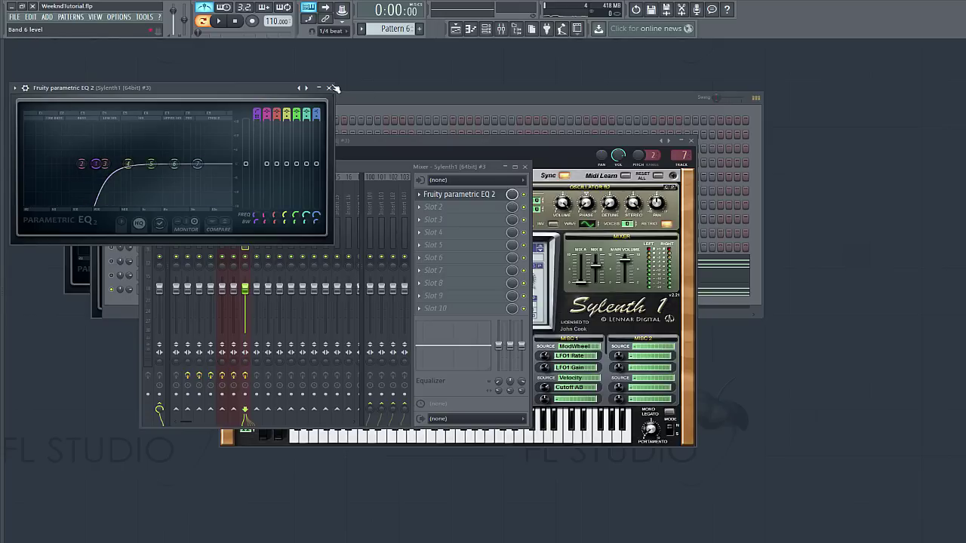
pyautogui.click(335, 88)
# Step: Unmute Sylenth1 and Sylenth1 #2, play all three chord layers of Pattern 6 together, and open the playlist
pyautogui.click(132, 265)
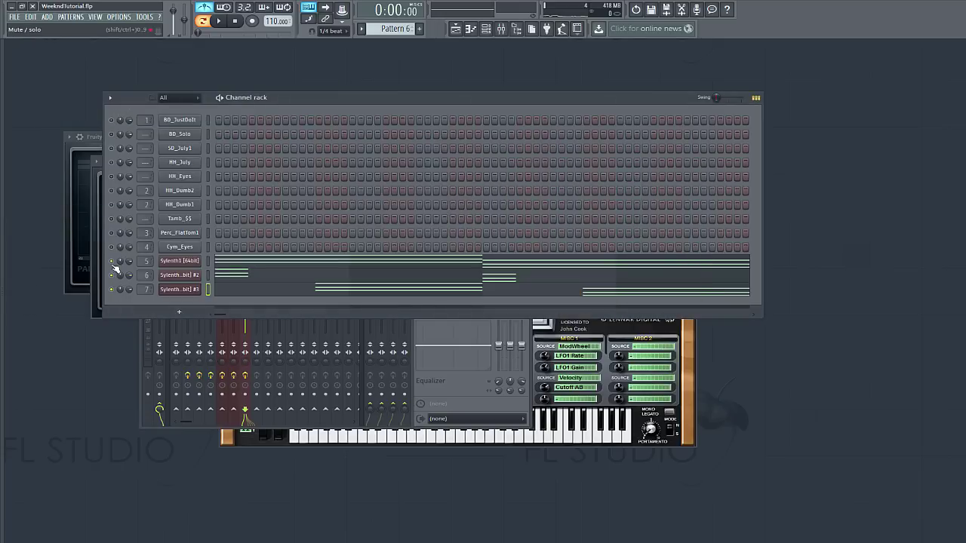
pyautogui.click(229, 23)
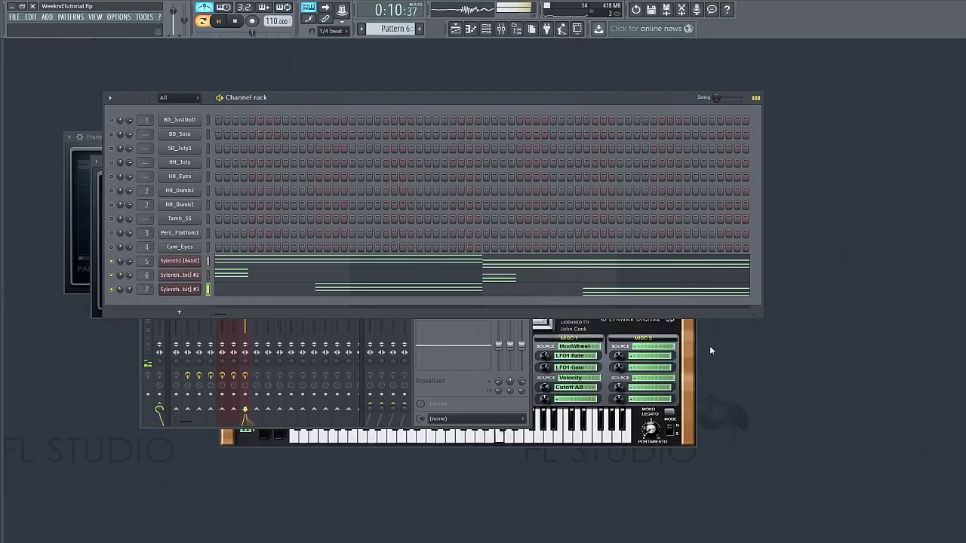
pyautogui.click(456, 29)
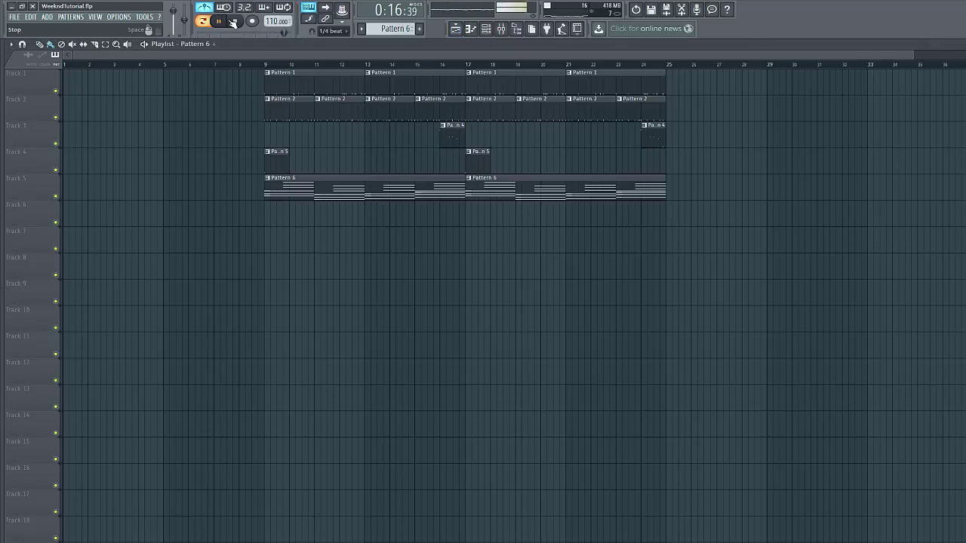
pyautogui.click(235, 22)
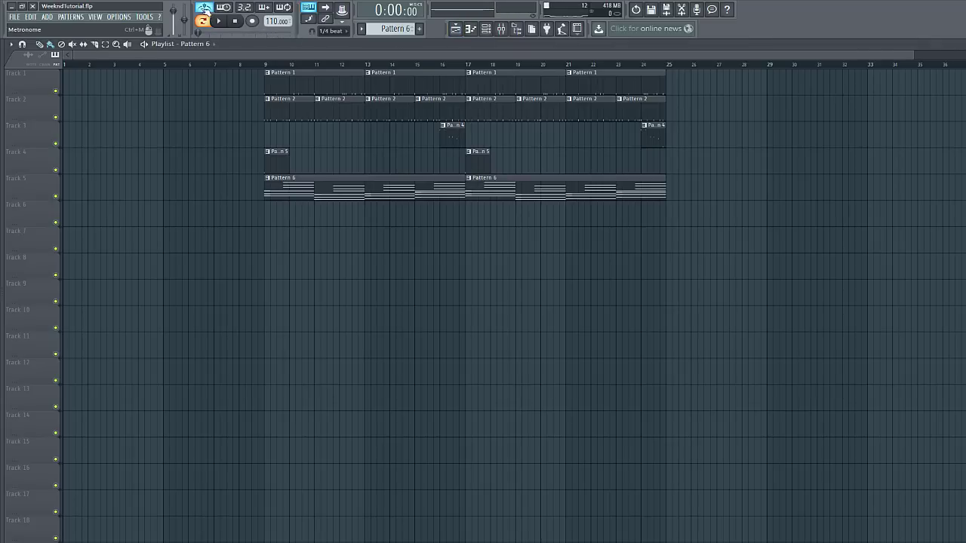
# Step: Turn off the metronome, switch to song mode, and play the arrangement from just before bar 9
pyautogui.click(259, 64)
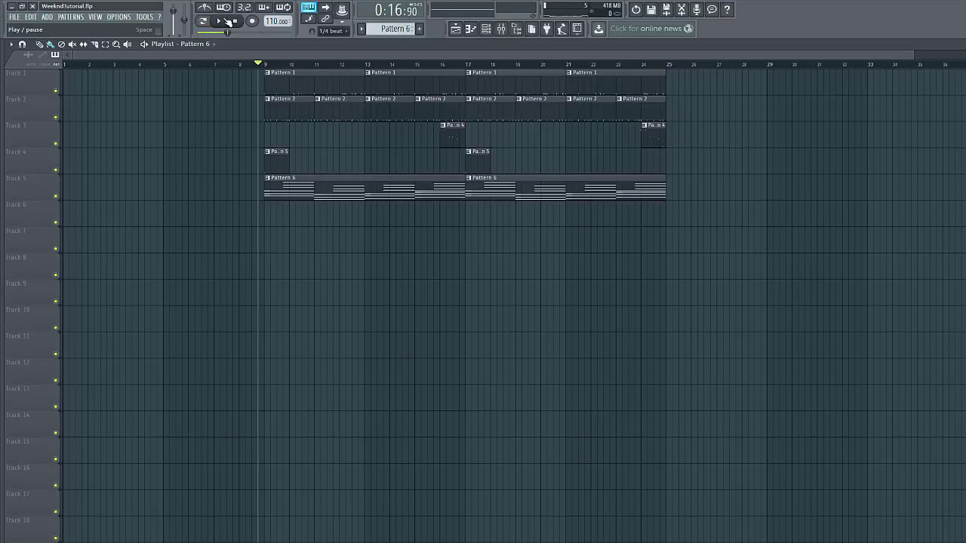
pyautogui.click(228, 21)
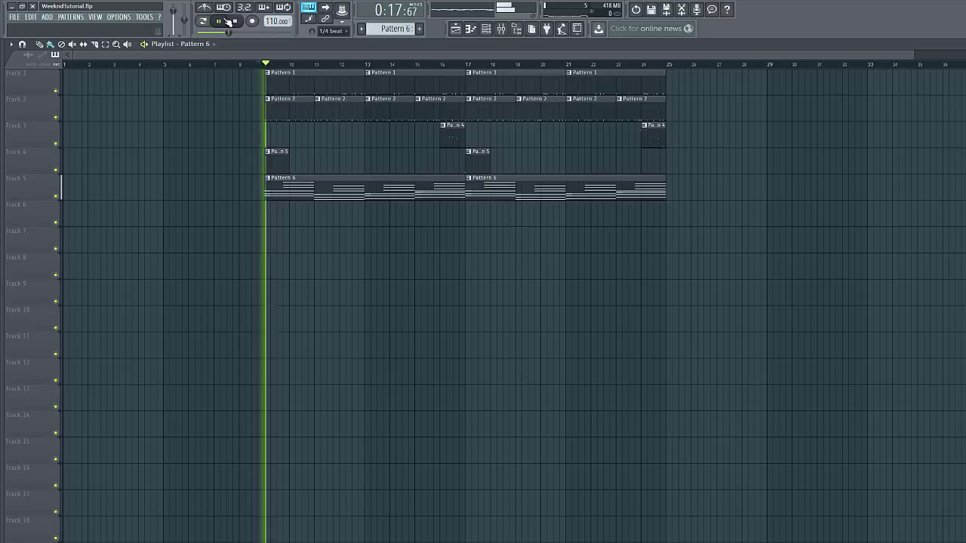
pyautogui.press('F5')
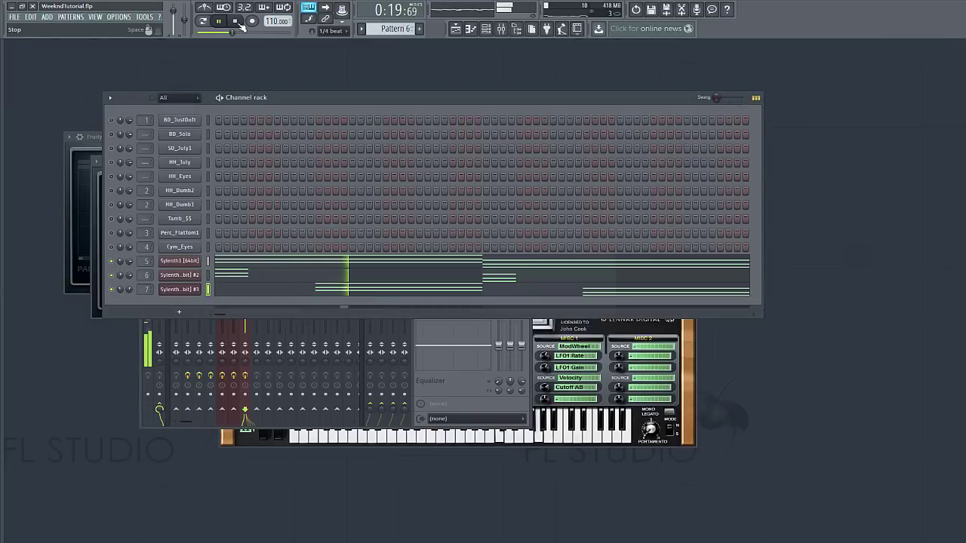
pyautogui.press('space')
# Step: Unmute all drum channels and play the arrangement from just before bar 9 to hear the chords with the drums
pyautogui.rightClick(112, 262)
pyautogui.click(112, 262)
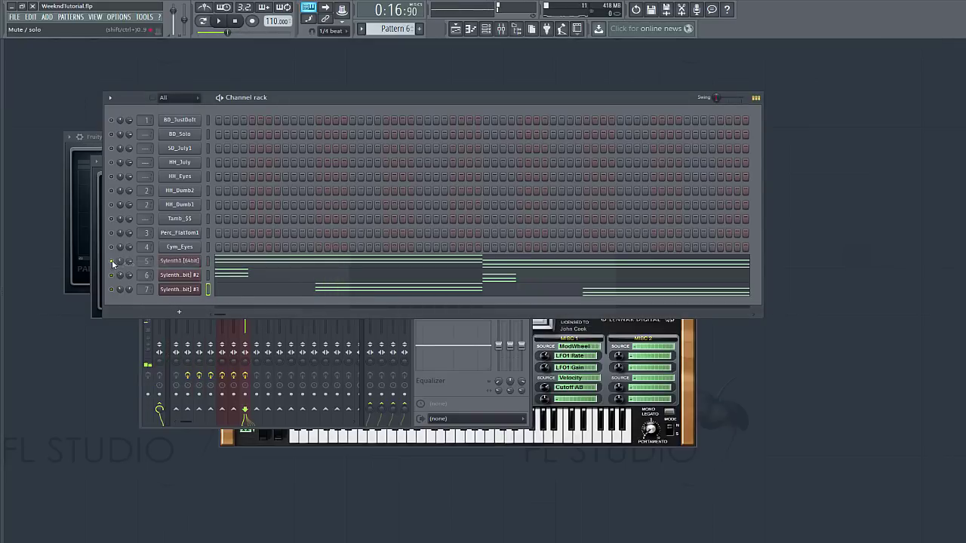
pyautogui.rightClick(112, 262)
pyautogui.click(111, 262)
pyautogui.press('F5')
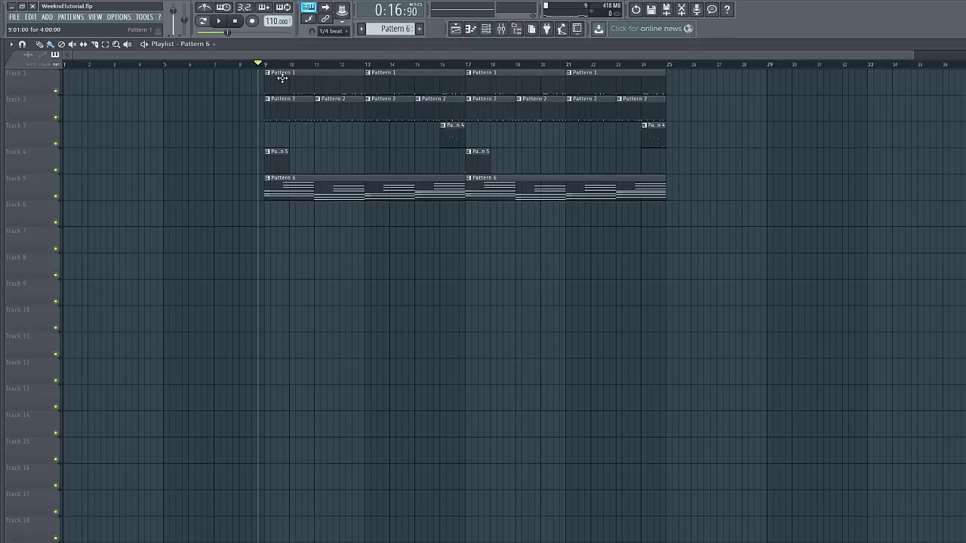
pyautogui.press('space')
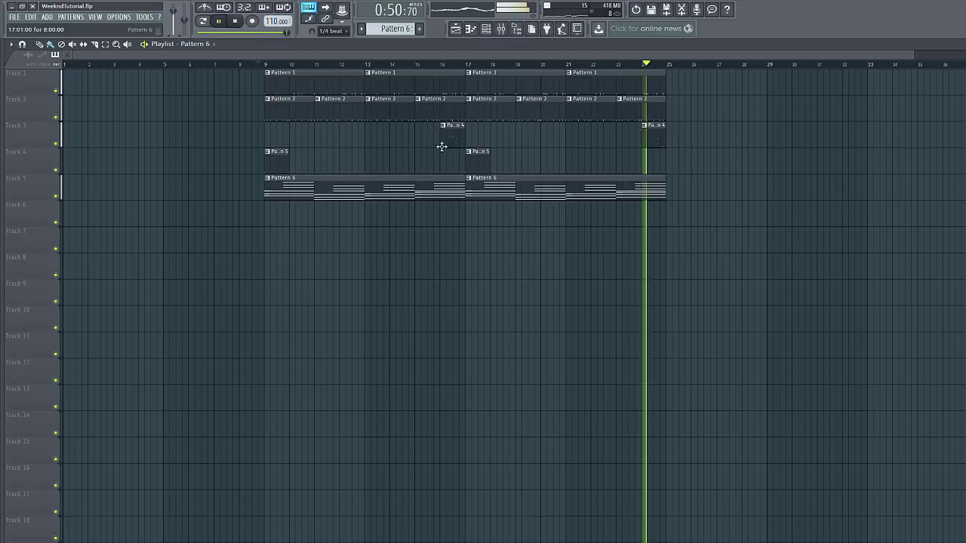
pyautogui.click(235, 22)
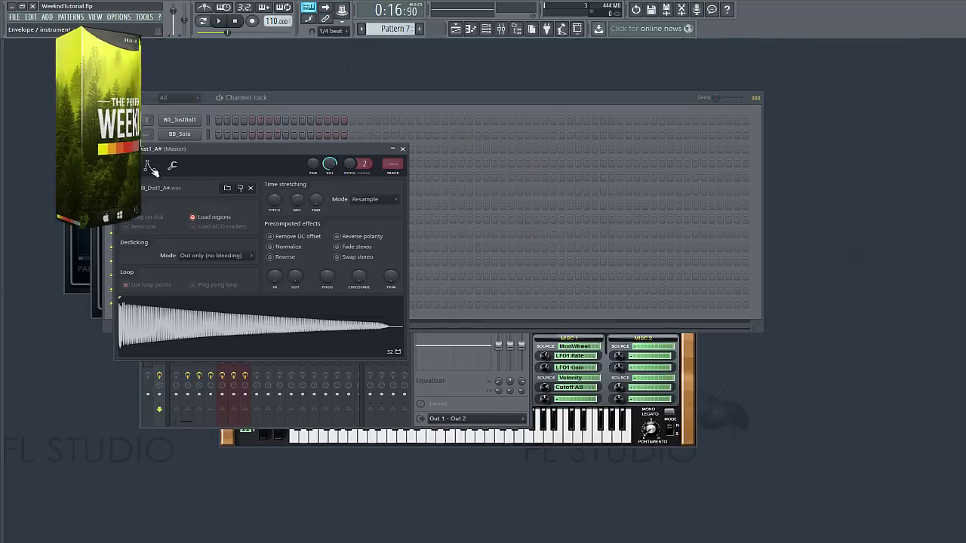
# Step: Set the 808_Dist1_A# sampler's root note to A#4 and enable Cut itself for the channel
pyautogui.click(150, 166)
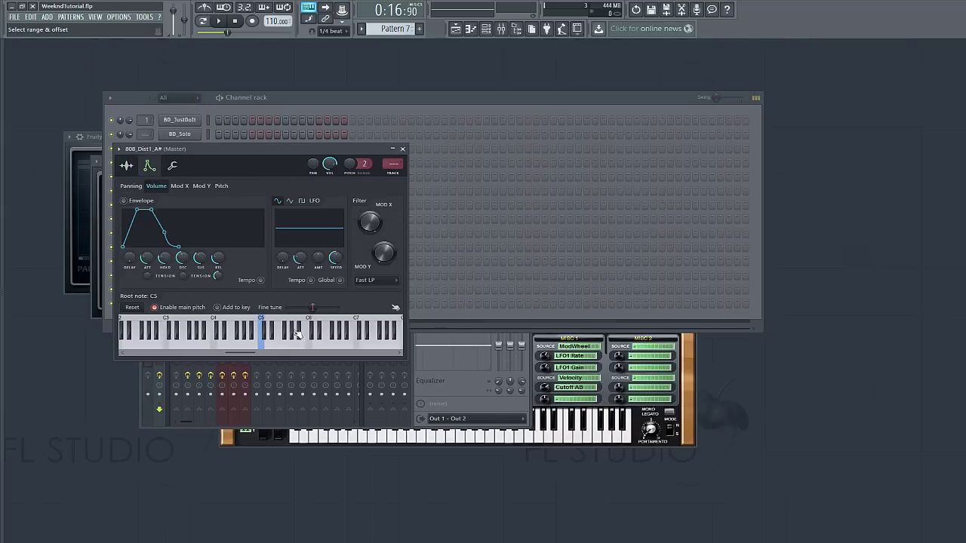
pyautogui.rightClick(254, 323)
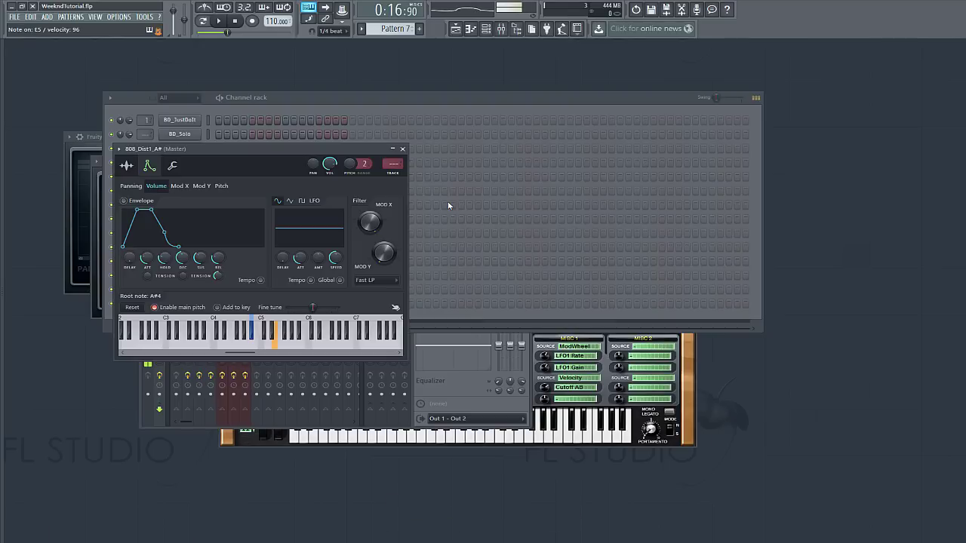
pyautogui.click(235, 22)
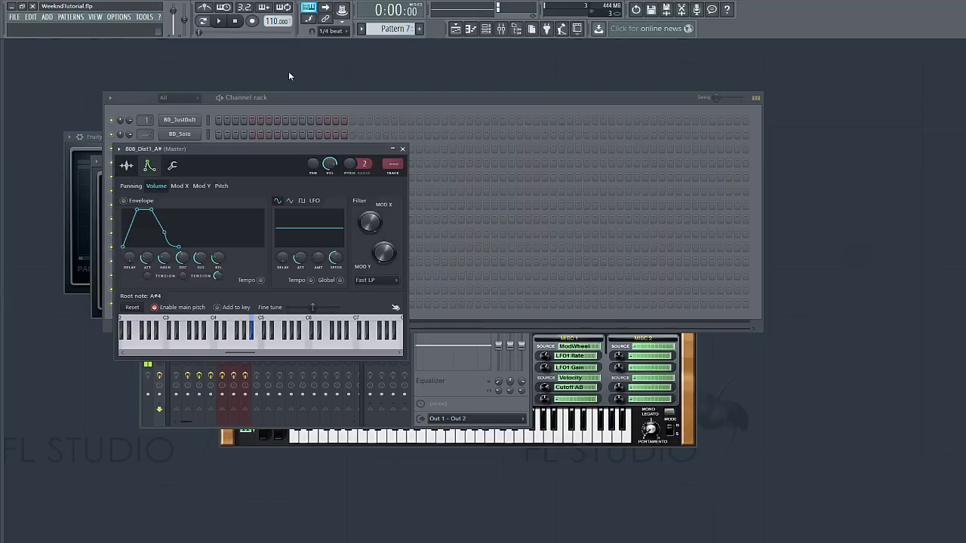
pyautogui.click(285, 97)
pyautogui.rightClick(199, 302)
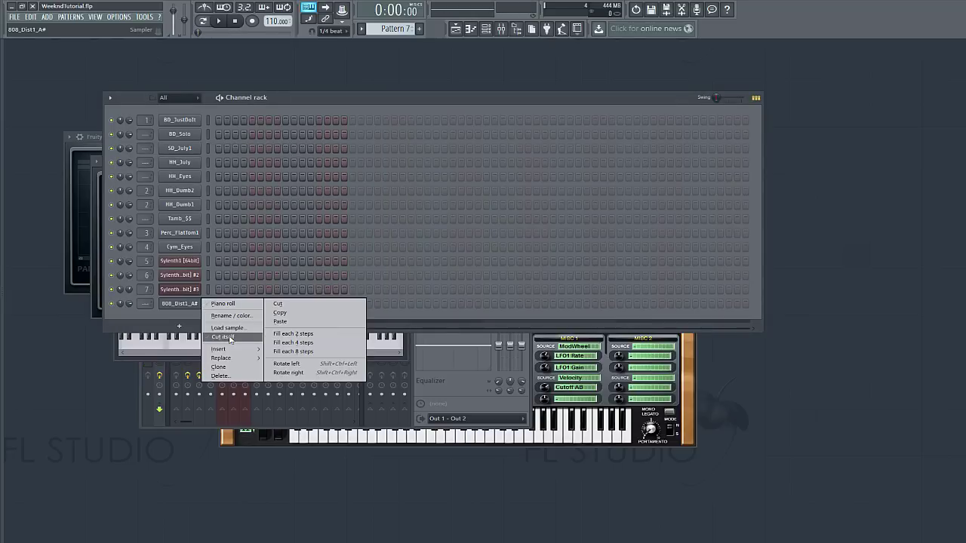
pyautogui.click(228, 337)
# Step: Enable the 808_Dist1_A# volume envelope with attack and decay at minimum and hold at maximum, and close the sampler
pyautogui.click(199, 305)
pyautogui.click(197, 306)
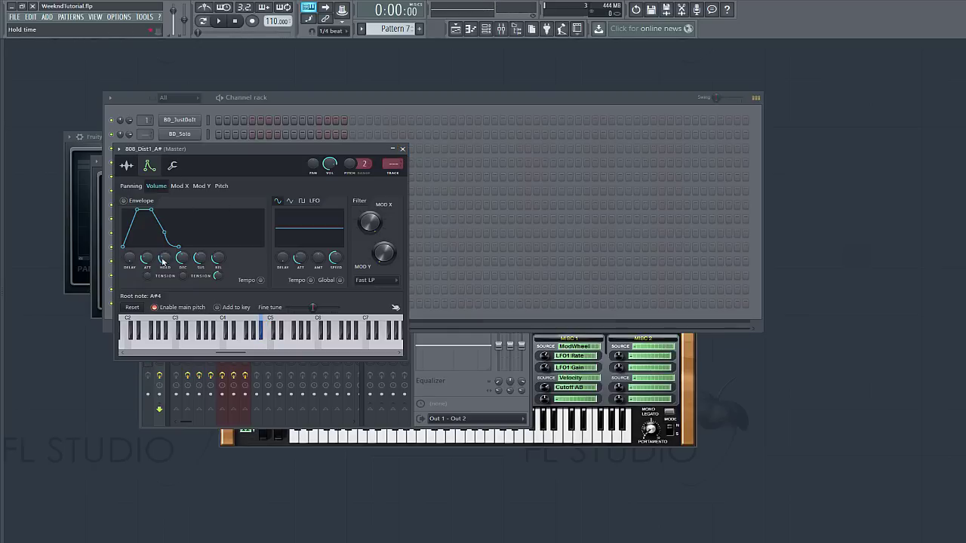
pyautogui.moveTo(149, 260); pyautogui.dragTo(164, 215)
pyautogui.moveTo(180, 263); pyautogui.dragTo(193, 261)
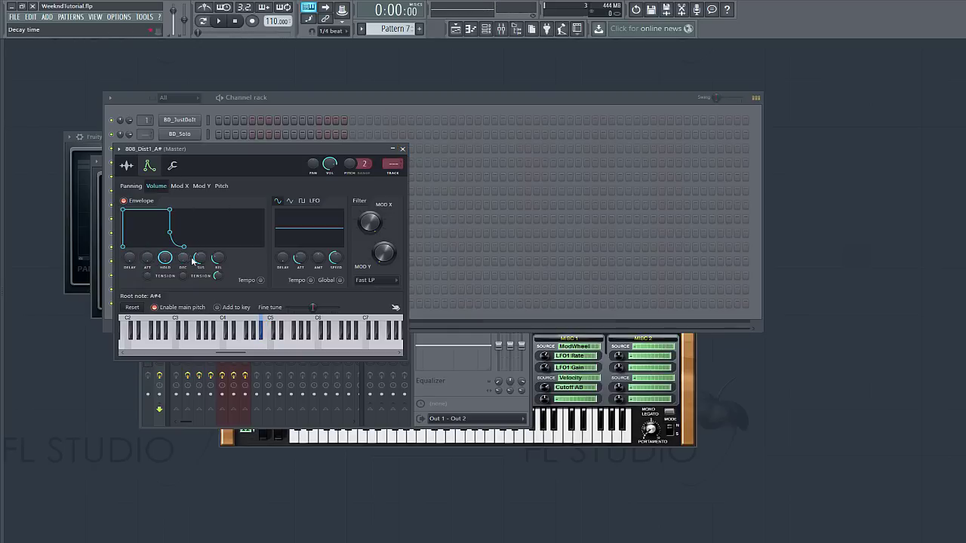
pyautogui.click(403, 149)
# Step: Start the 808_Dist1_A# part in Pattern 7's piano roll with a two-beat C5 note at bar 1, at full velocity
pyautogui.rightClick(195, 304)
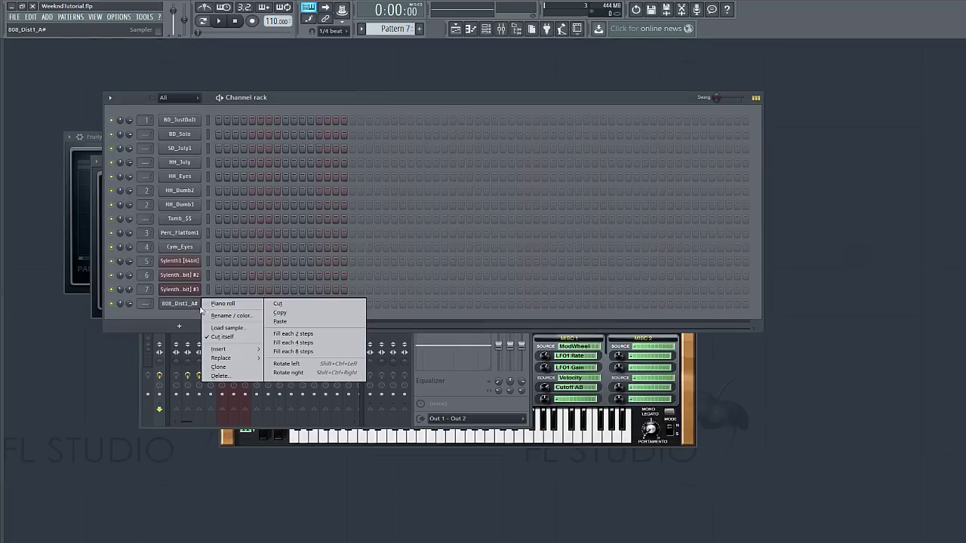
pyautogui.click(223, 307)
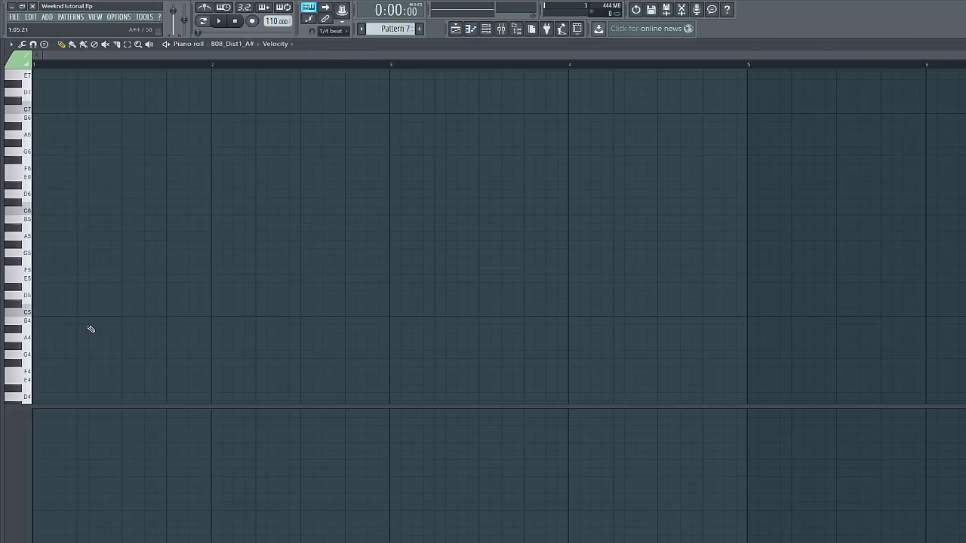
pyautogui.click(47, 316)
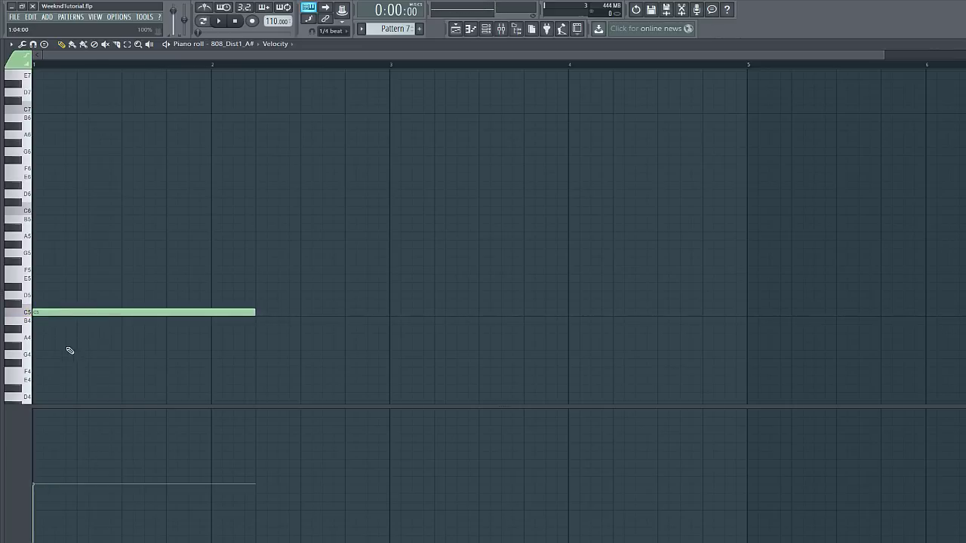
pyautogui.scroll(5, 127, 313)
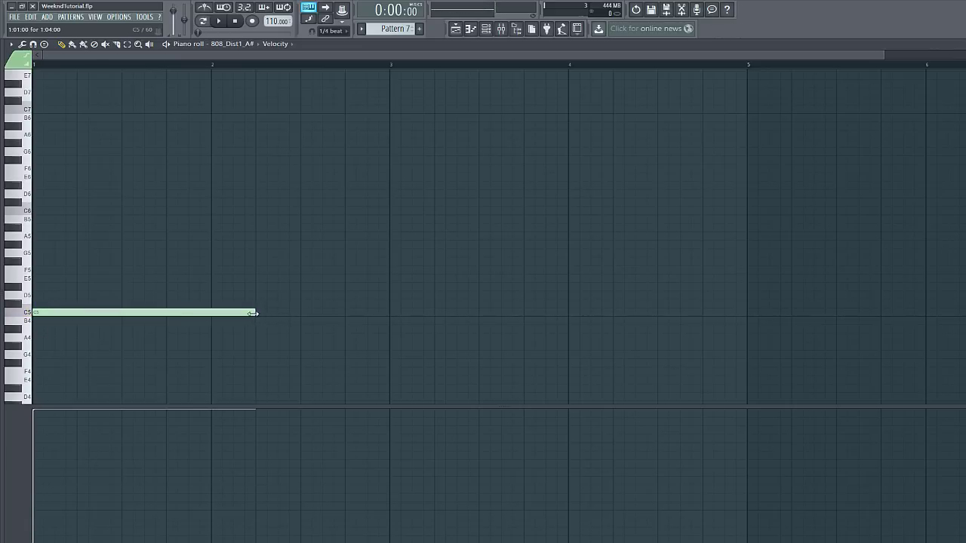
pyautogui.moveTo(254, 314); pyautogui.dragTo(117, 321)
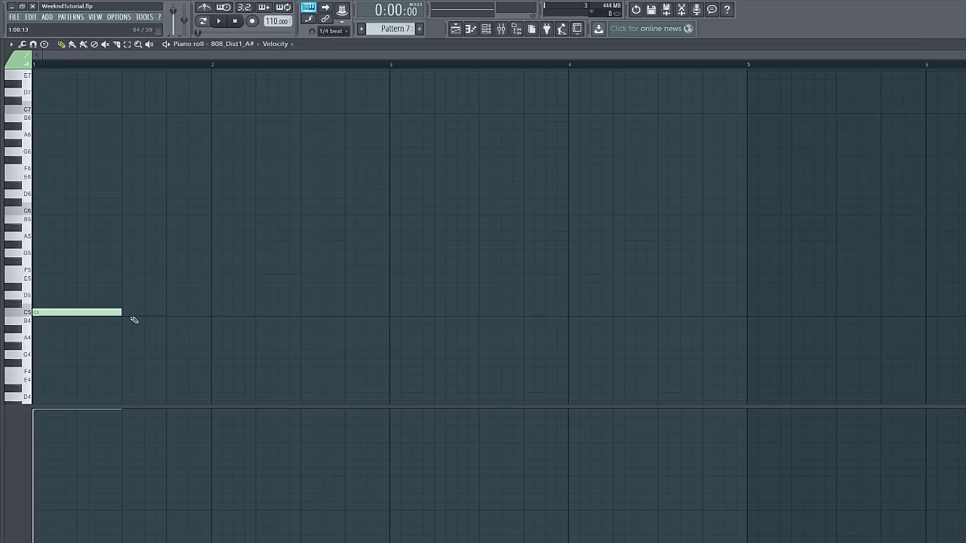
# Step: Add a three-beat C5 note on beat 4 of bar 1 and a three-beat A#5 note at bar 3
pyautogui.click(168, 313)
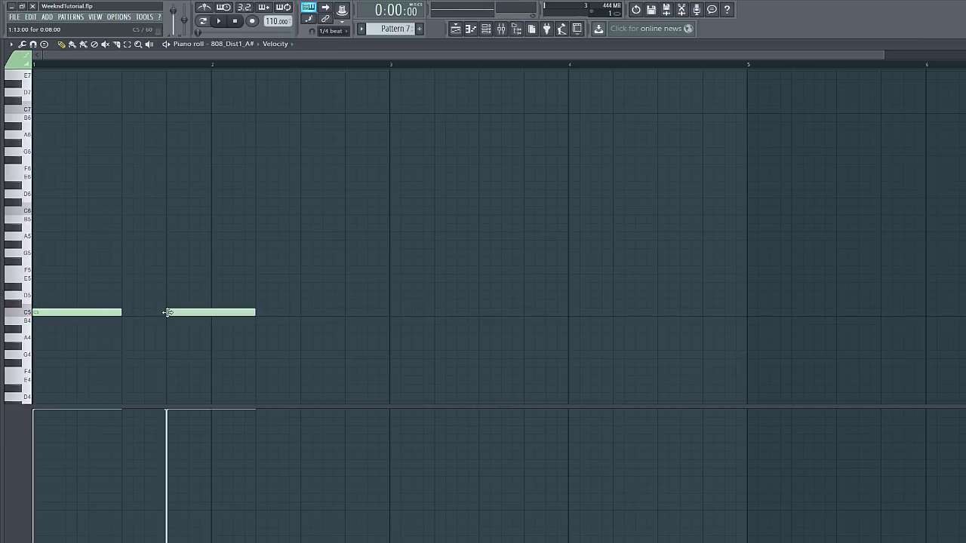
pyautogui.moveTo(255, 312); pyautogui.dragTo(300, 315)
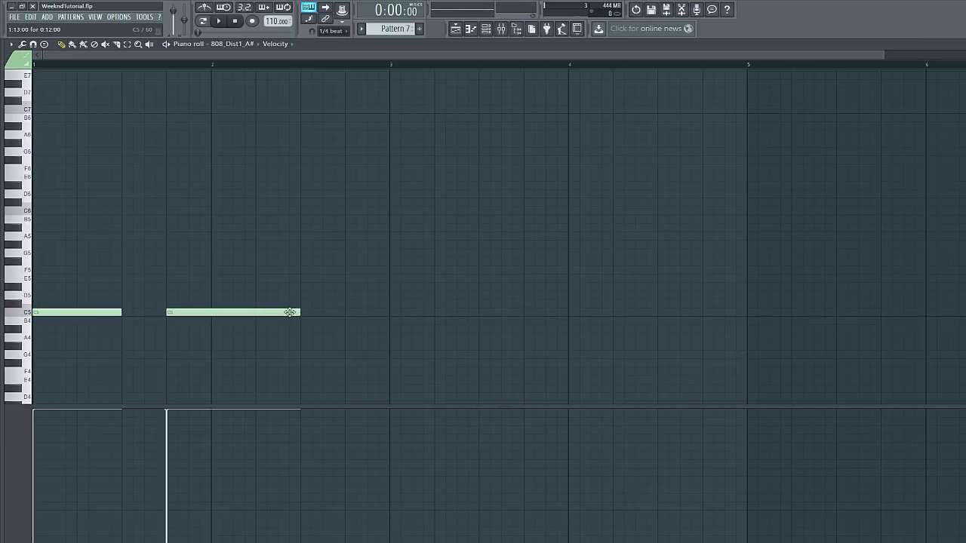
pyautogui.click(395, 228)
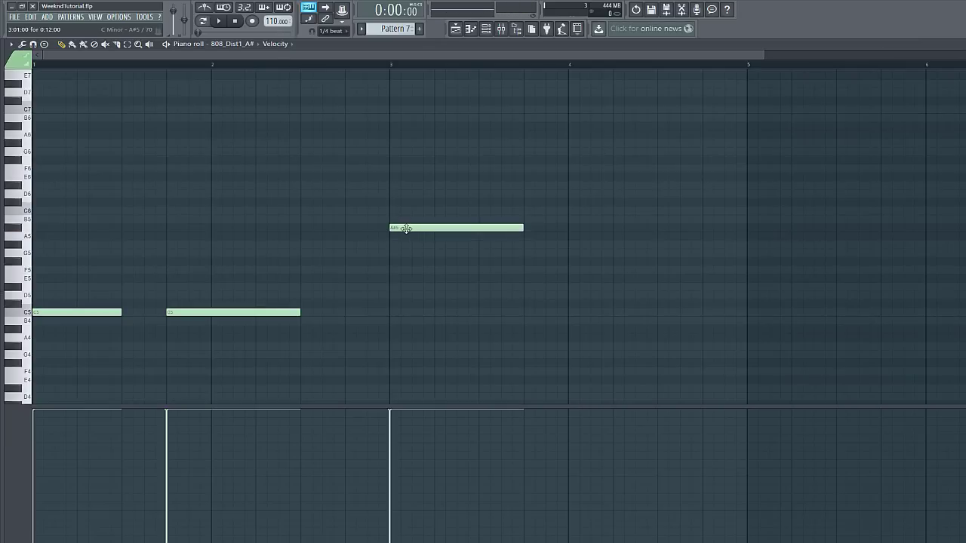
# Step: Add half-beat G5 and G#5 notes on beat 4 of bar 2 and shorten the bar 3 A#5 note to two beats
pyautogui.click(350, 254)
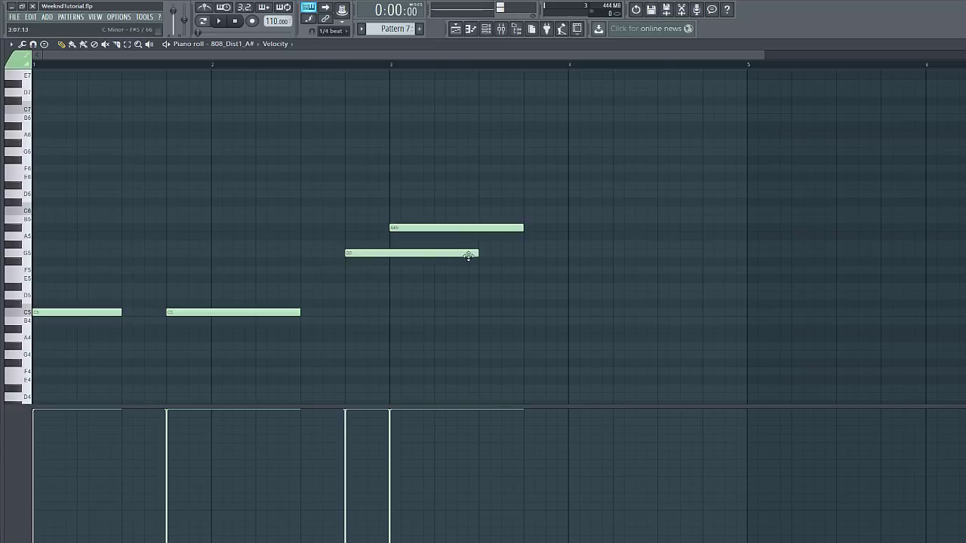
pyautogui.moveTo(475, 254); pyautogui.dragTo(366, 257)
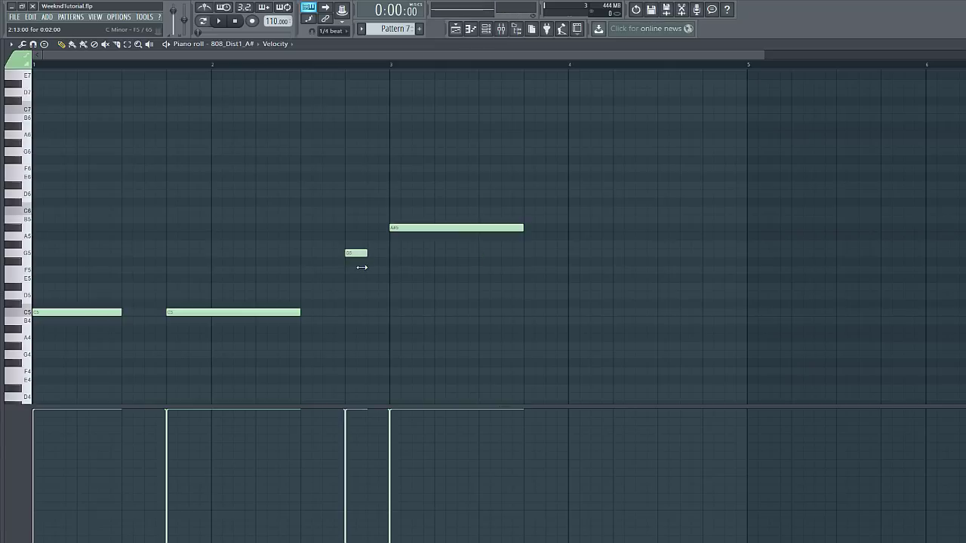
pyautogui.click(356, 252)
pyautogui.click(382, 245)
pyautogui.moveTo(386, 247); pyautogui.dragTo(375, 248)
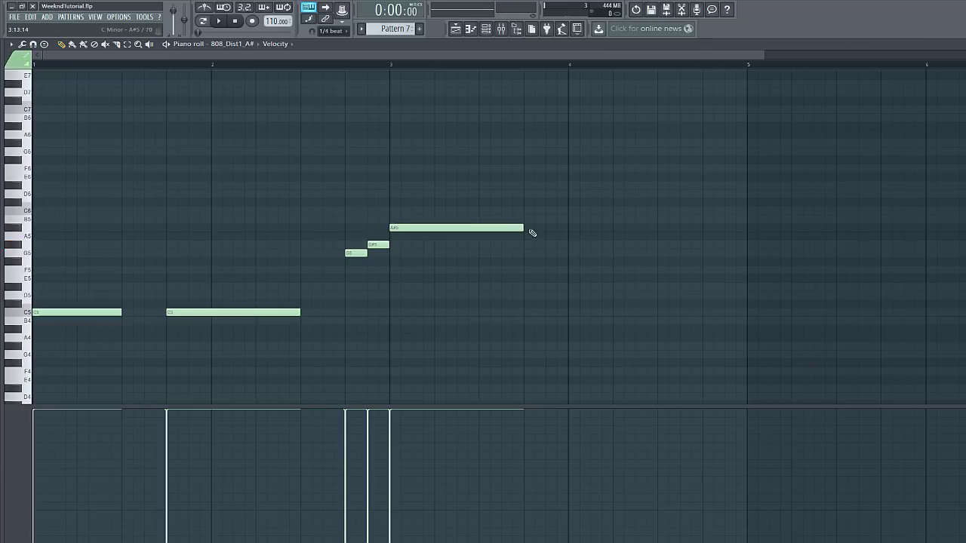
pyautogui.moveTo(523, 228); pyautogui.dragTo(480, 228)
# Step: Add a three-beat G5 note on beat 4 of bar 3 and a two-beat A#5 note on beat 3 of bar 4
pyautogui.moveTo(761, 54); pyautogui.dragTo(959, 54)
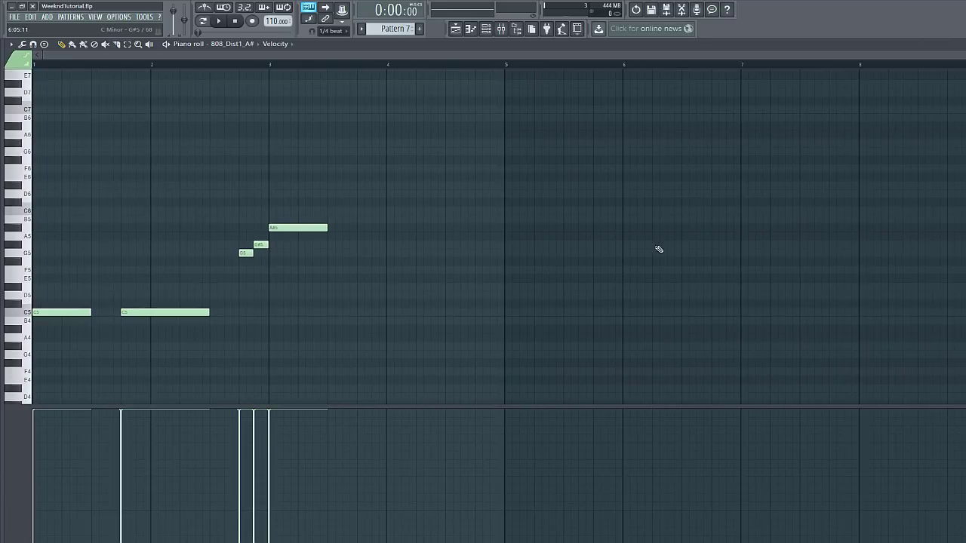
pyautogui.click(362, 254)
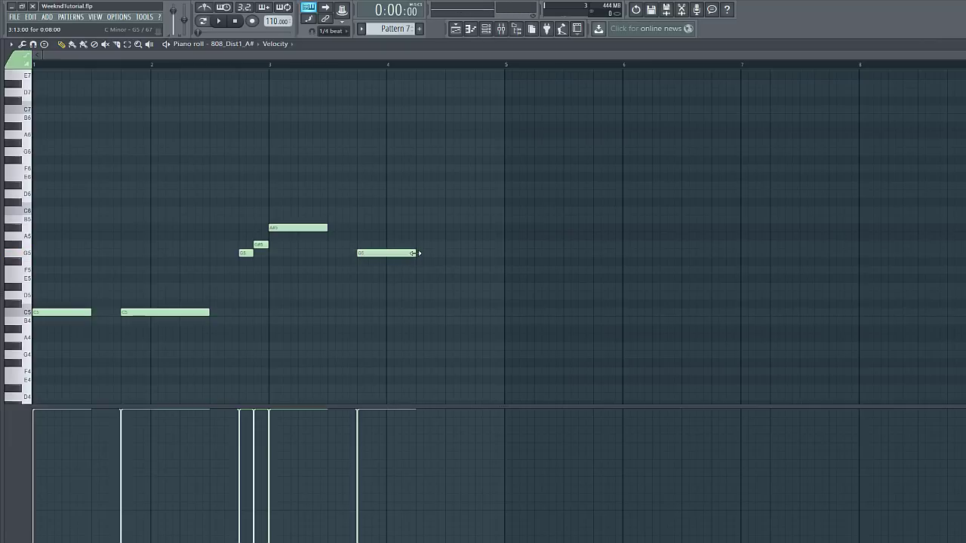
pyautogui.moveTo(415, 253); pyautogui.dragTo(446, 257)
pyautogui.click(455, 229)
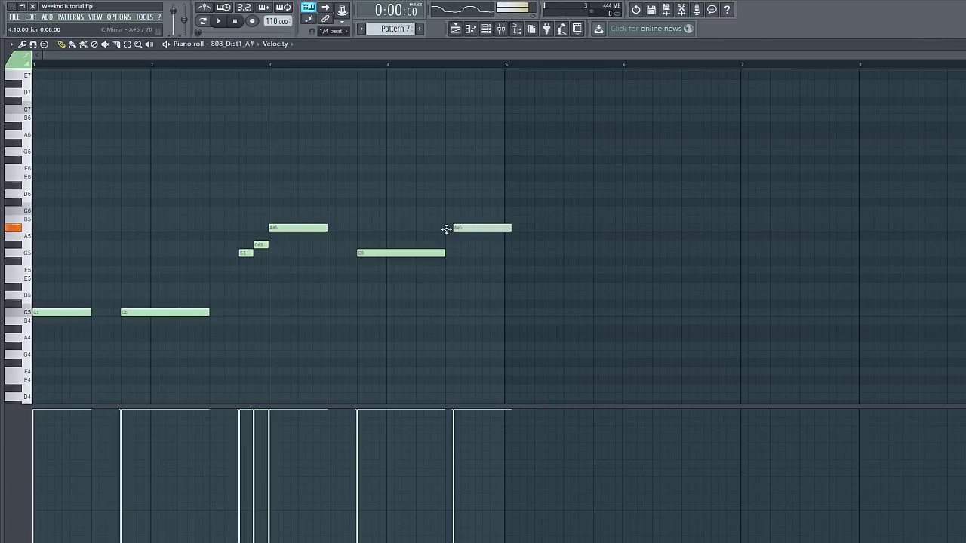
pyautogui.moveTo(447, 229); pyautogui.dragTo(440, 228)
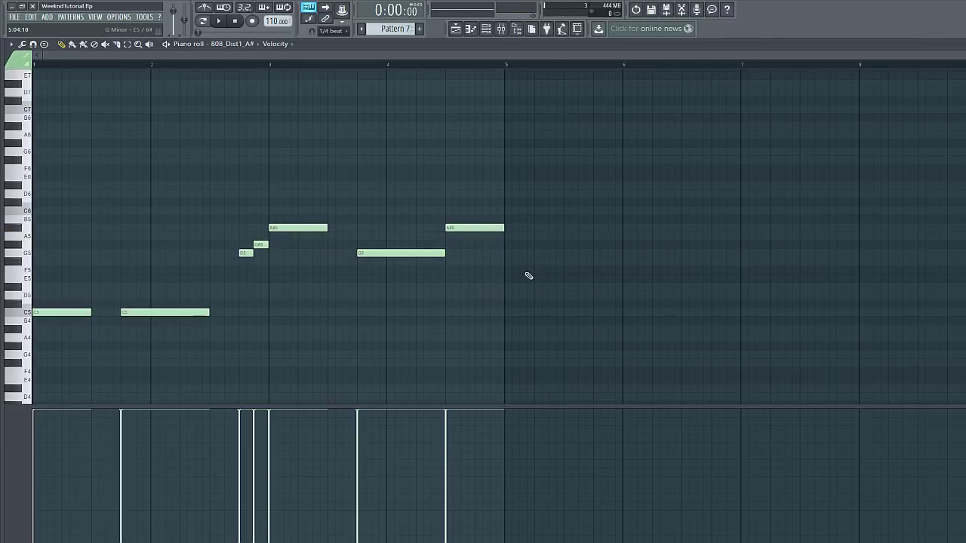
# Step: Add a two-beat G#5 note at bar 5 and a three-beat G#5 note on beat 4 of bar 5
pyautogui.click(512, 247)
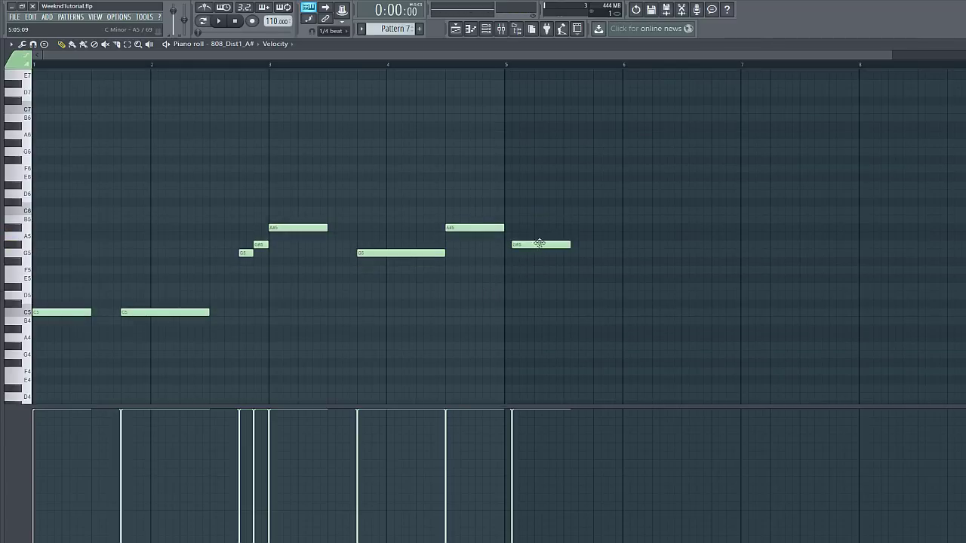
pyautogui.moveTo(533, 245); pyautogui.dragTo(527, 244)
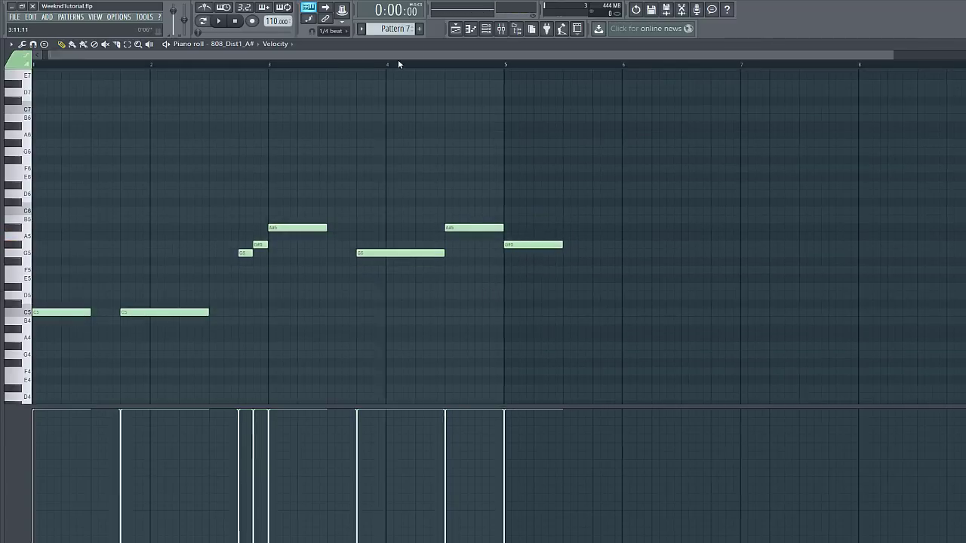
pyautogui.moveTo(399, 59); pyautogui.dragTo(520, 59)
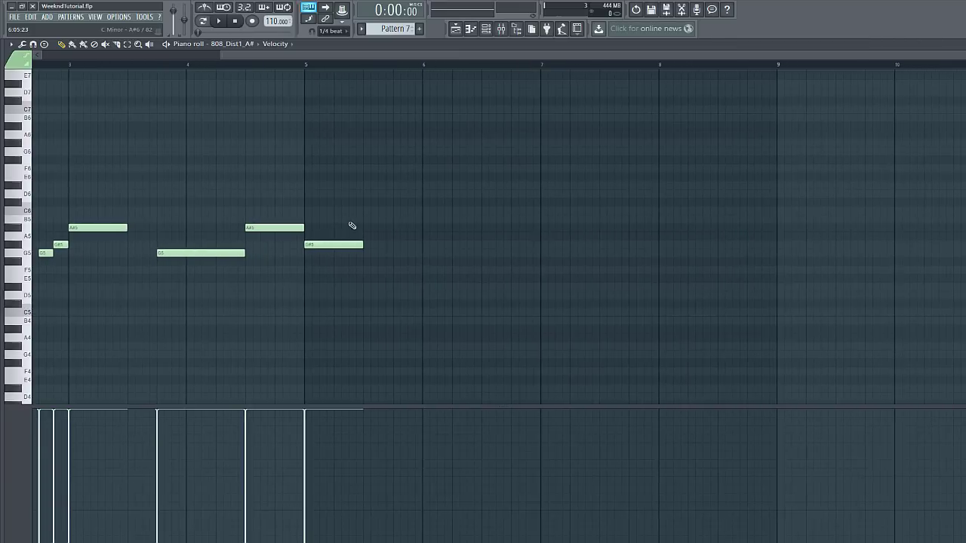
pyautogui.click(397, 245)
pyautogui.moveTo(453, 246); pyautogui.dragTo(467, 245)
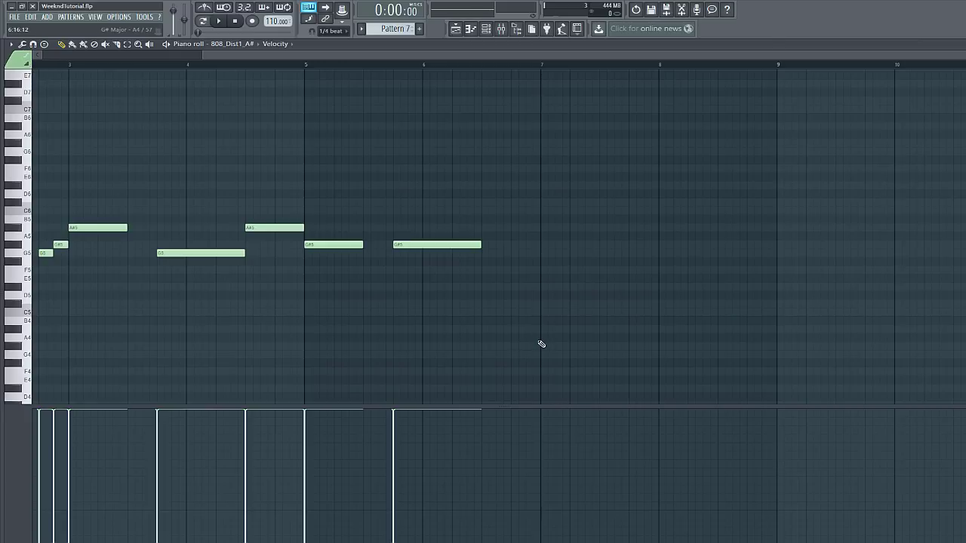
# Step: Add a half-beat C5 slide note under the end of the G#5 note in bar 6, and play the pattern back
pyautogui.click(469, 304)
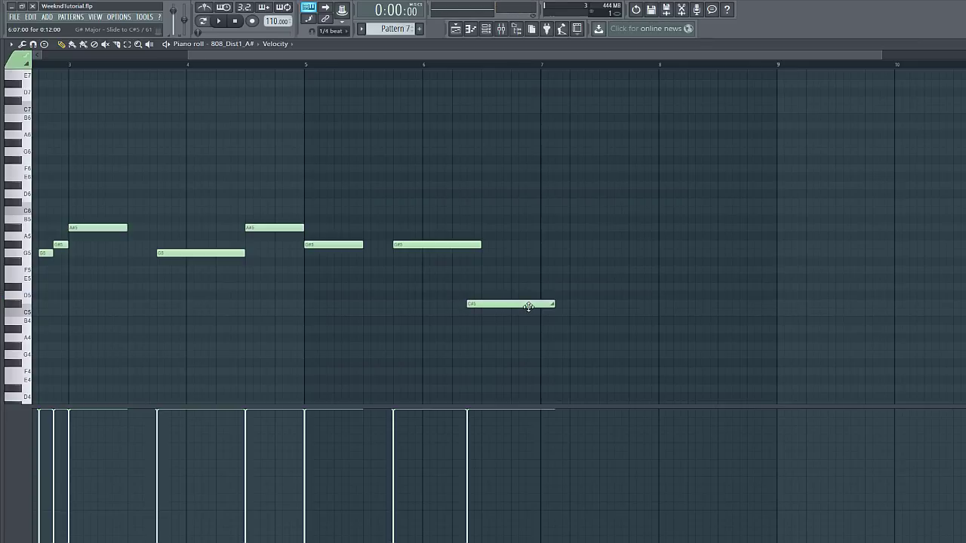
pyautogui.moveTo(554, 304); pyautogui.dragTo(472, 319)
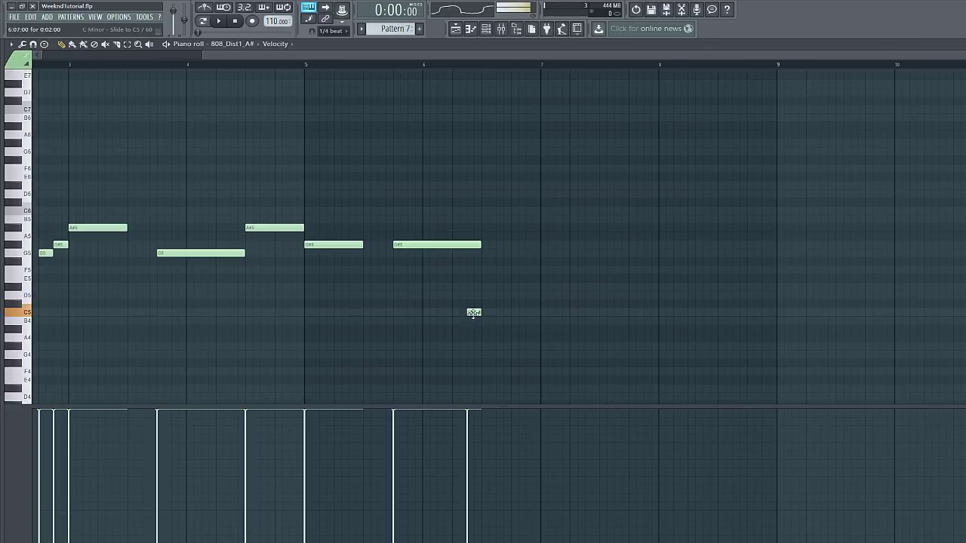
pyautogui.moveTo(235, 55); pyautogui.dragTo(151, 57)
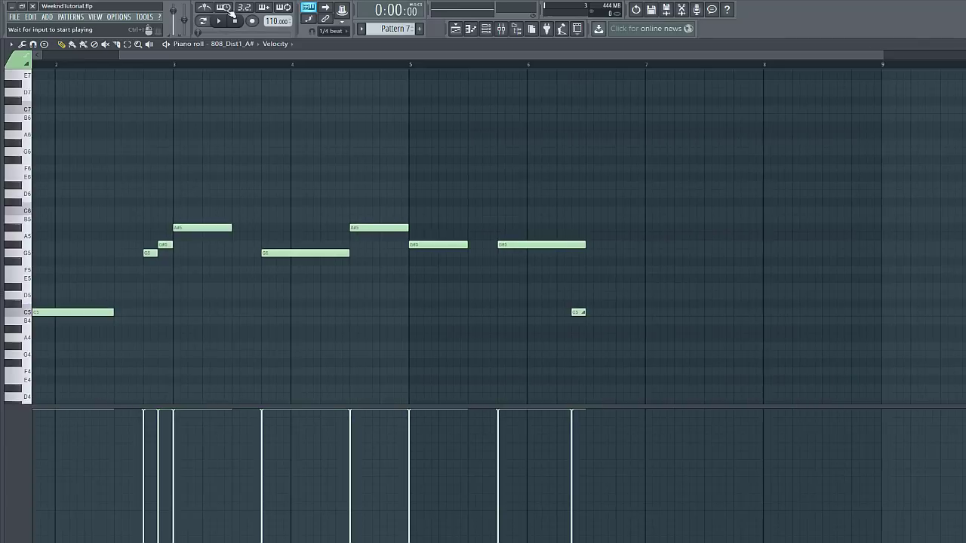
pyautogui.click(219, 22)
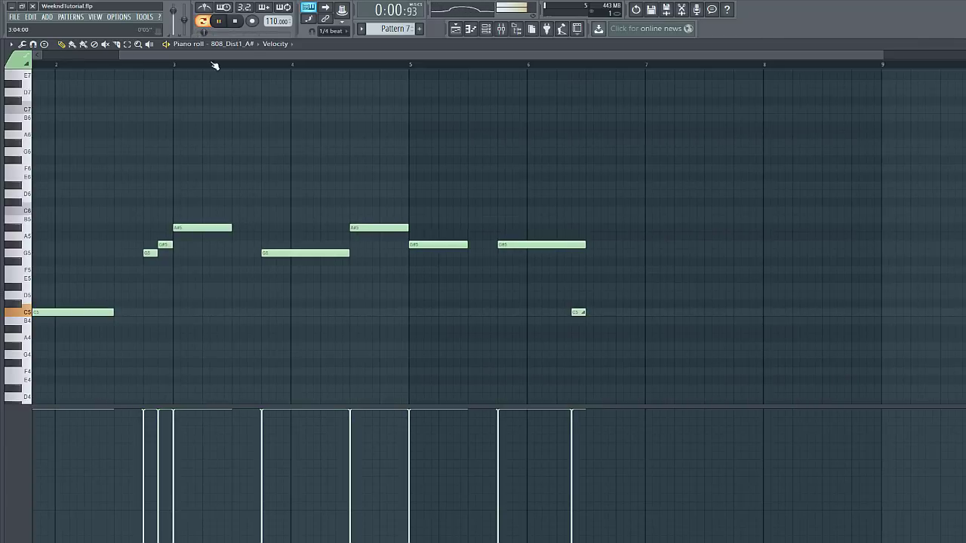
pyautogui.moveTo(144, 59); pyautogui.dragTo(16, 74)
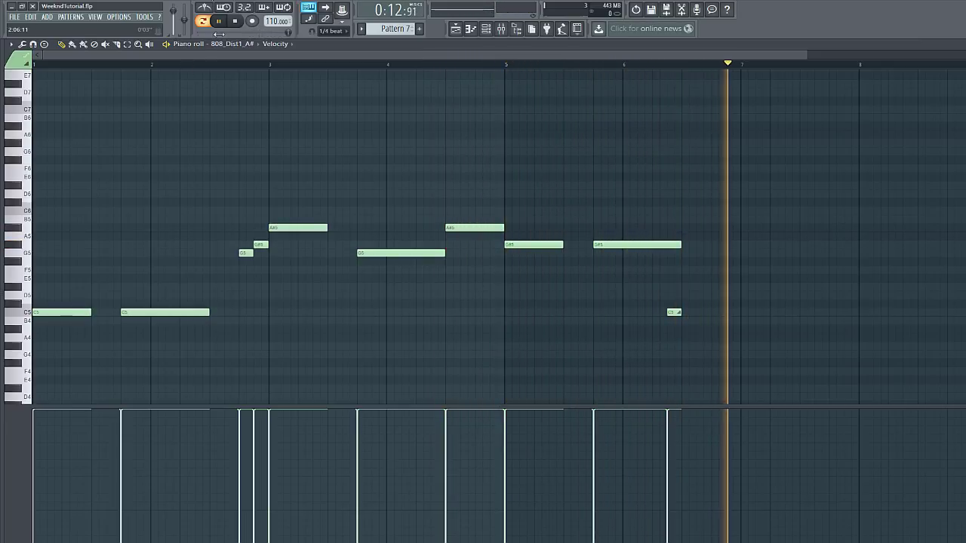
pyautogui.press('space')
# Step: Add half-beat D#6 and D6 notes on beat 4 of bar 6 and a two-beat A#5 note at bar 7
pyautogui.moveTo(276, 55); pyautogui.dragTo(542, 114)
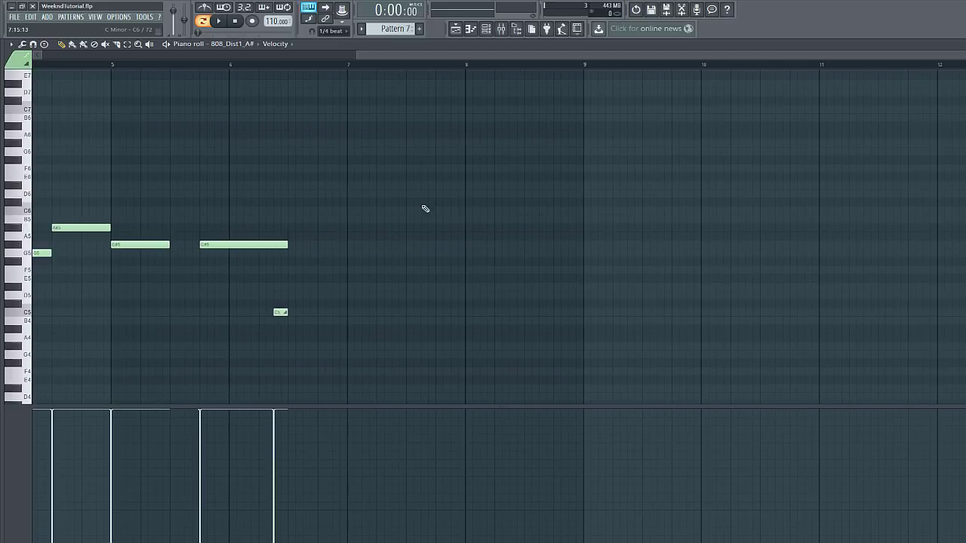
pyautogui.moveTo(326, 186)
pyautogui.mouseDown()
pyautogui.moveTo(317, 188)
pyautogui.moveTo(408, 187)
pyautogui.moveTo(324, 187)
pyautogui.mouseUp()
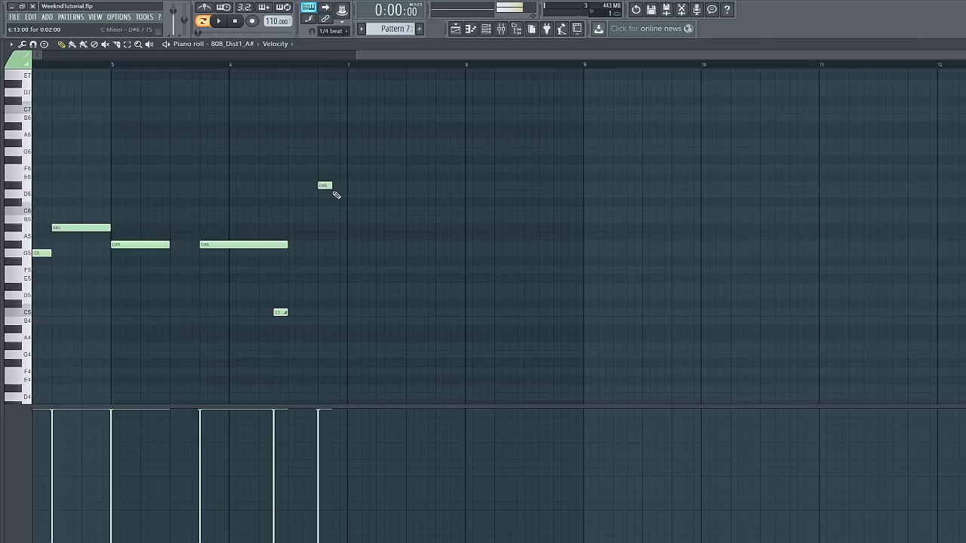
pyautogui.click(334, 194)
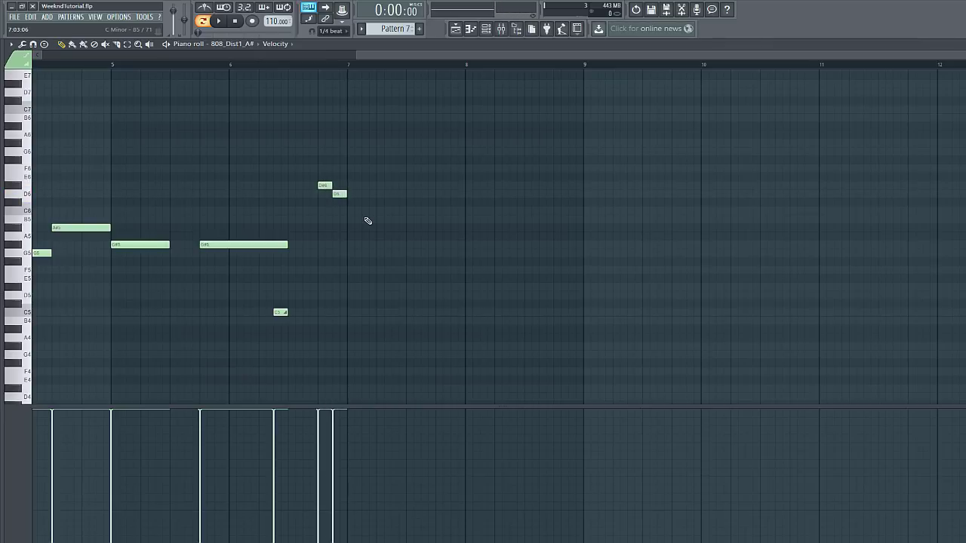
pyautogui.click(353, 228)
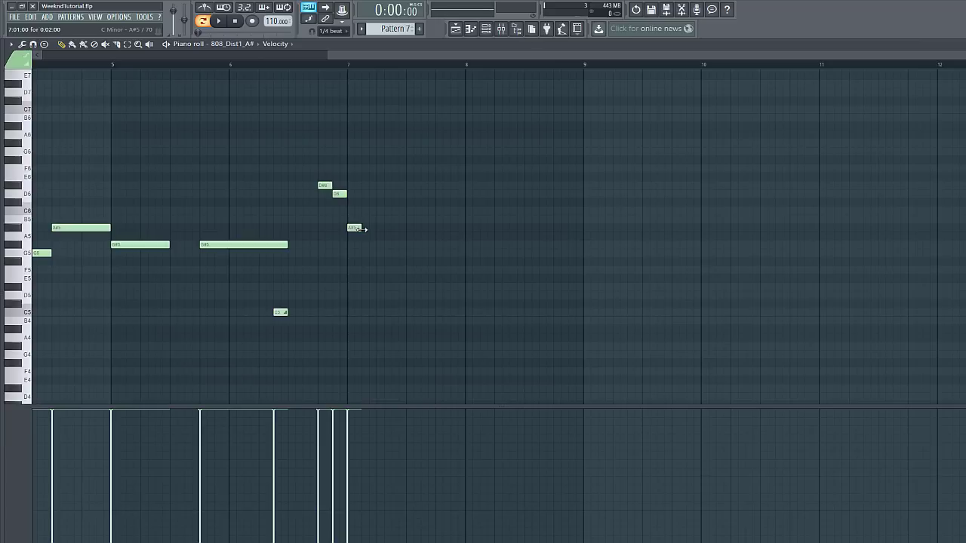
pyautogui.moveTo(359, 229); pyautogui.dragTo(406, 229)
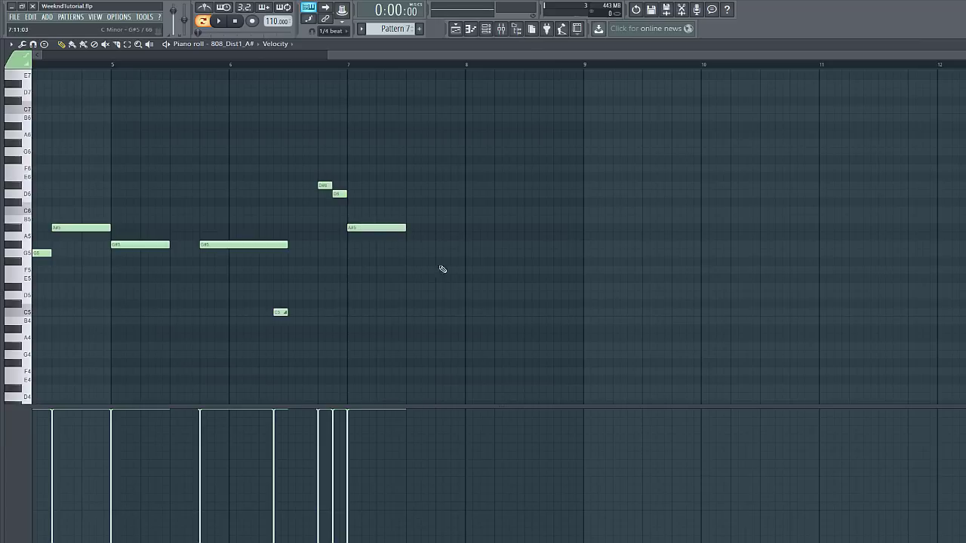
# Step: Add a three-beat F6 note on beat 4 of bar 7 with an F5 slide note of the same start and length
pyautogui.click(441, 169)
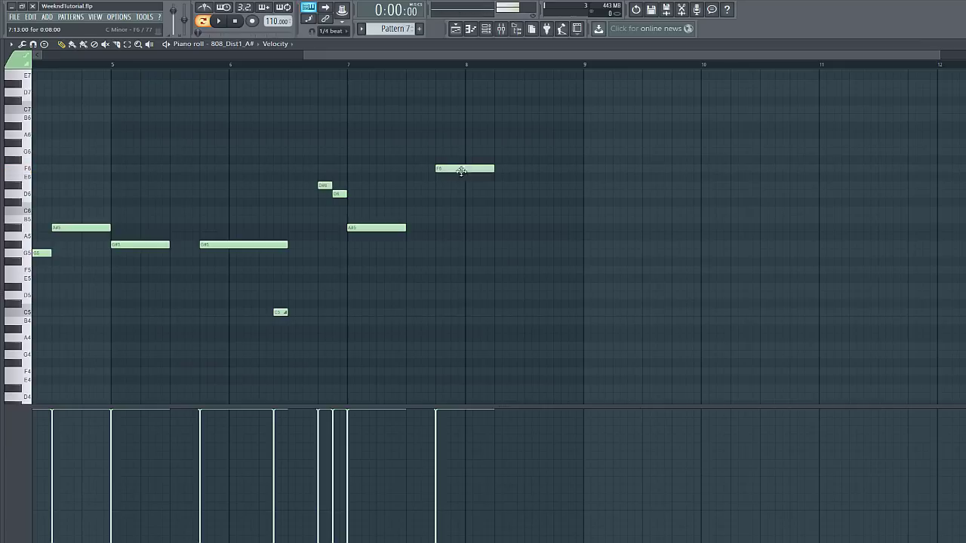
pyautogui.moveTo(493, 170); pyautogui.dragTo(526, 176)
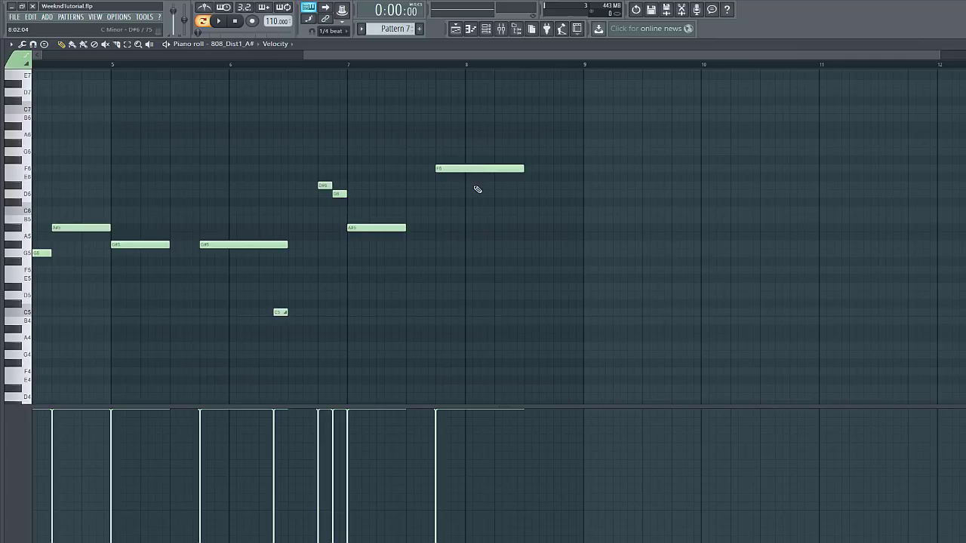
pyautogui.click(444, 271)
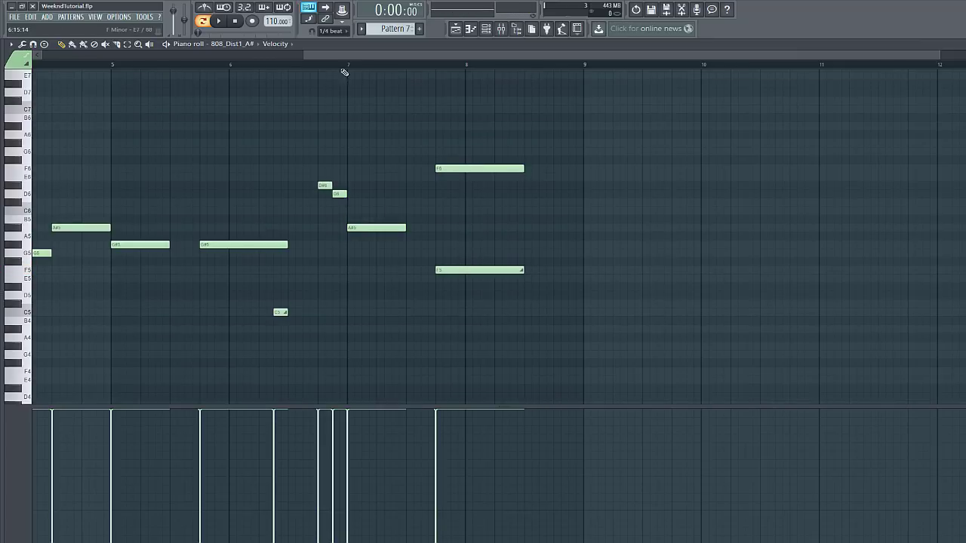
pyautogui.moveTo(336, 54); pyautogui.dragTo(41, 91)
# Step: Place Pattern 7 on Track 6 of the playlist at bar 9, with snap set to Cell
pyautogui.click(455, 27)
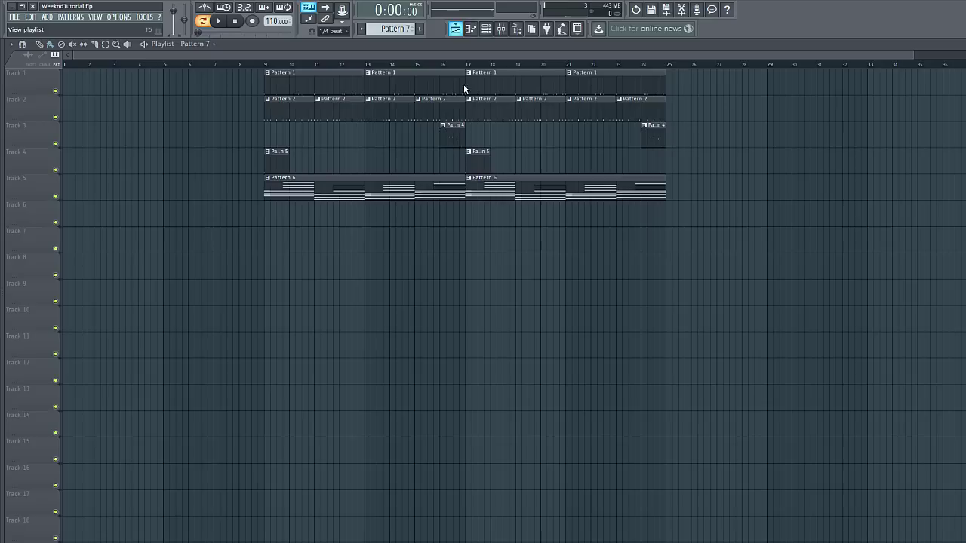
pyautogui.click(292, 211)
pyautogui.moveTo(292, 211); pyautogui.dragTo(285, 216)
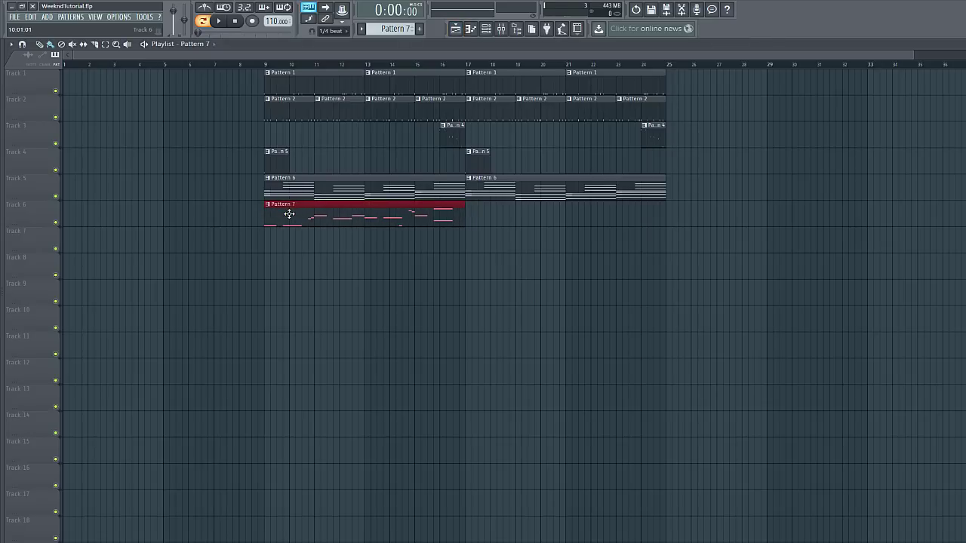
pyautogui.click(333, 30)
pyautogui.click(332, 50)
pyautogui.rightClick(361, 218)
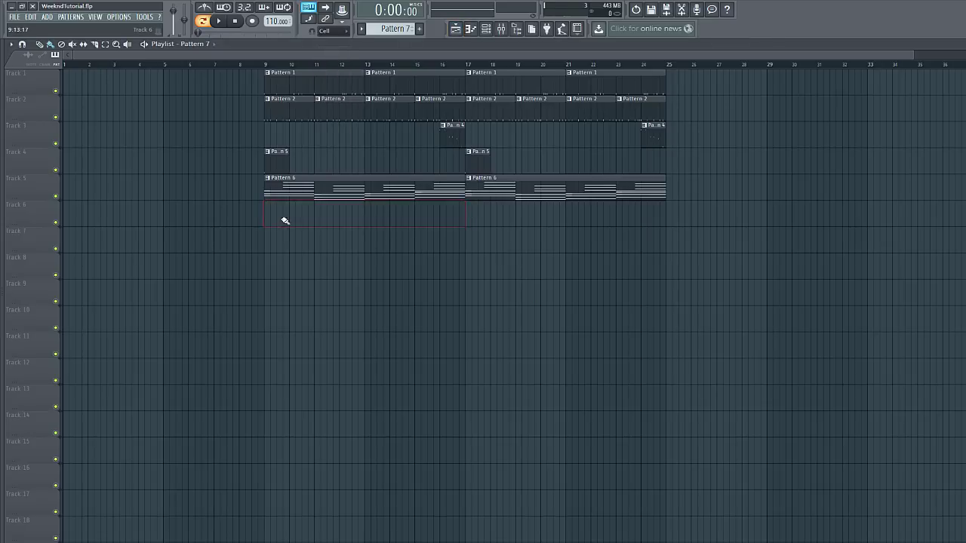
pyautogui.click(282, 217)
pyautogui.moveTo(300, 211); pyautogui.dragTo(292, 212)
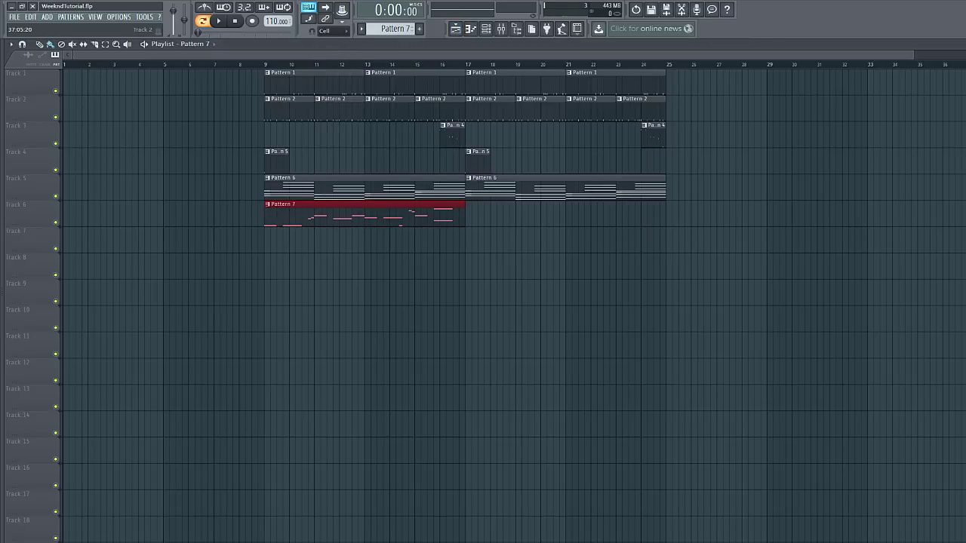
# Step: Leave the playlist, cut the 808_Dist1_A# notes from Pattern 7 in the channel rack, and undo the cut
pyautogui.doubleClick(432, 219)
pyautogui.press('Escape')
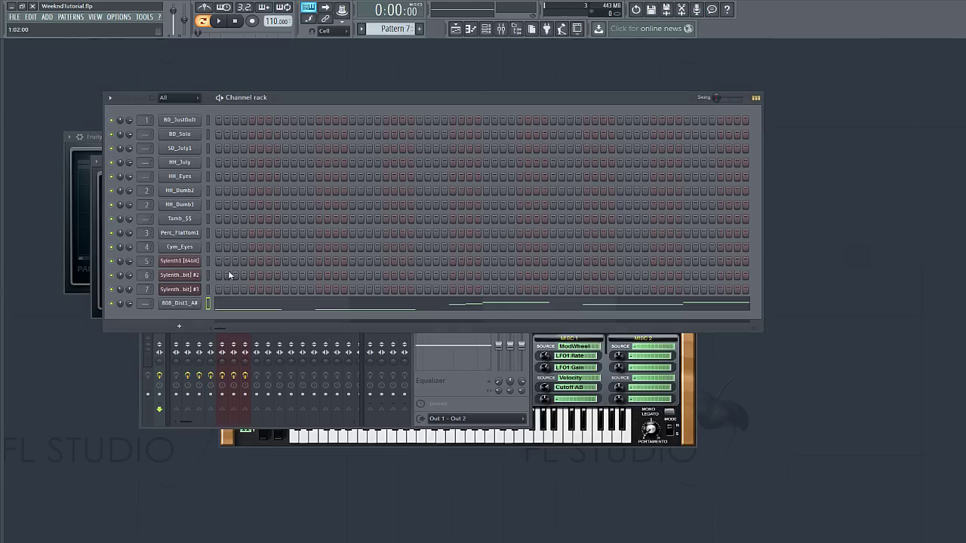
pyautogui.click(30, 16)
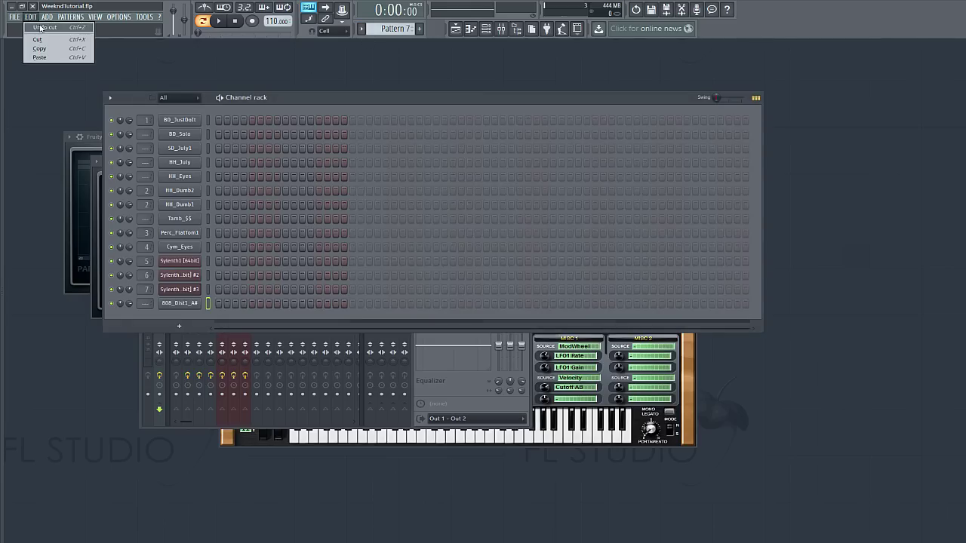
pyautogui.click(39, 28)
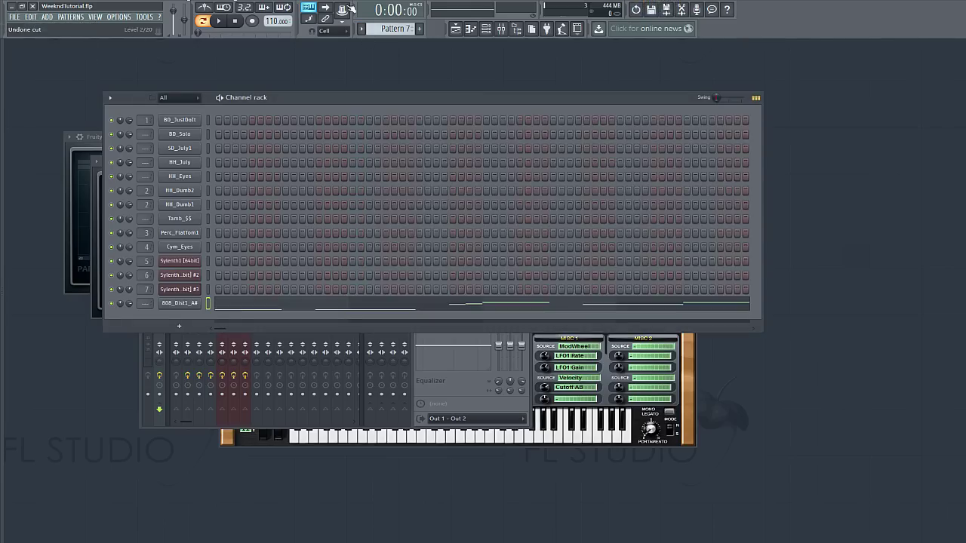
# Step: Paste the 808 notes into Pattern 6's 808_Dist1_A# channel and open its piano roll showing bars 1 to 7 over the chords
pyautogui.scroll(1, 395, 28)
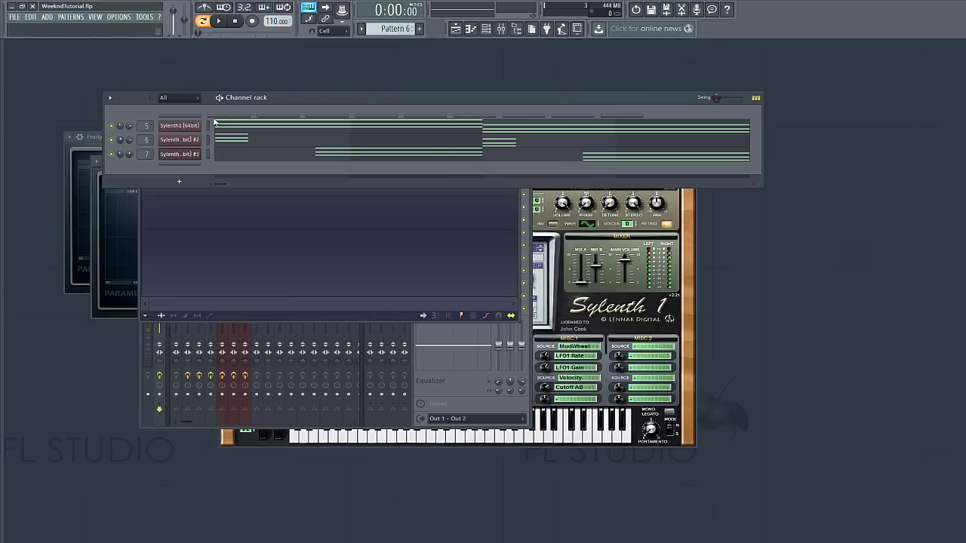
pyautogui.click(215, 117)
pyautogui.click(208, 122)
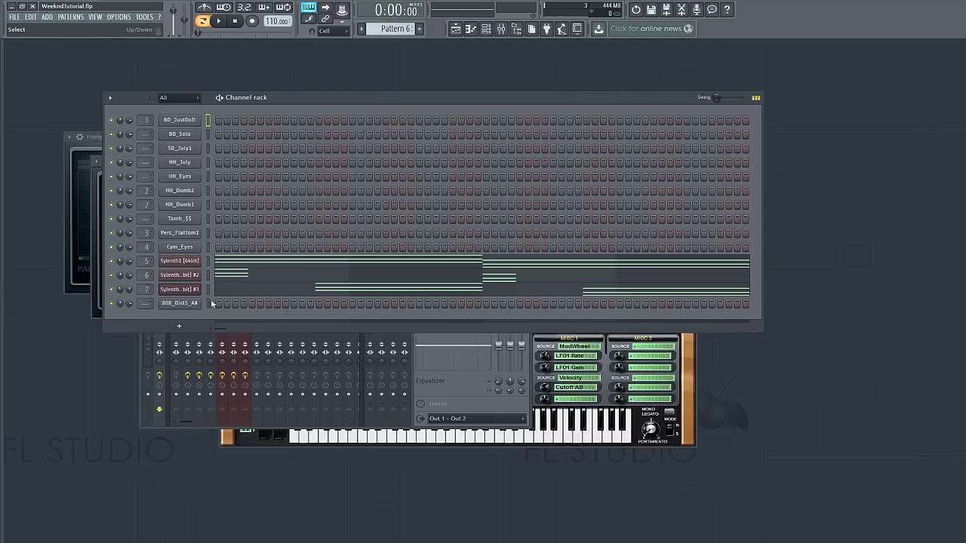
pyautogui.click(209, 302)
pyautogui.click(320, 300)
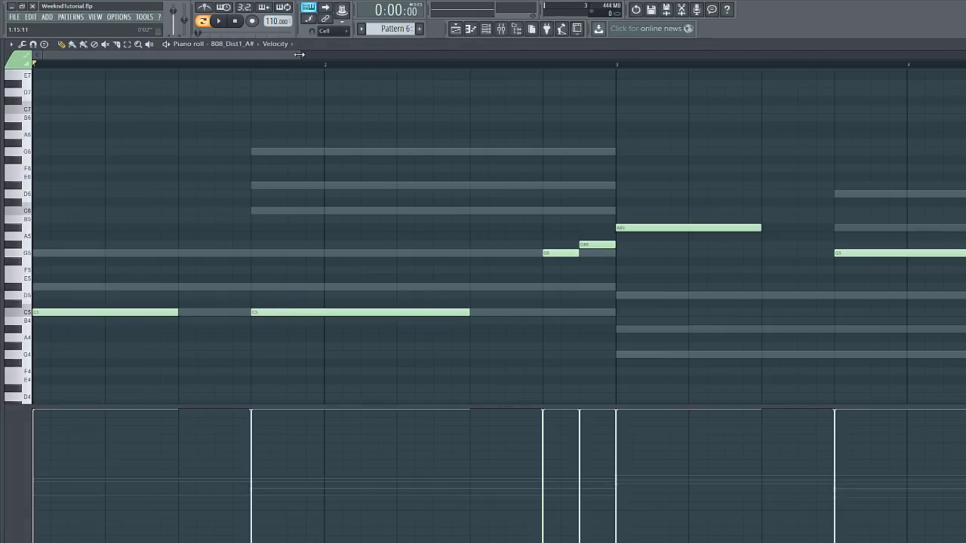
pyautogui.moveTo(299, 54); pyautogui.dragTo(610, 54)
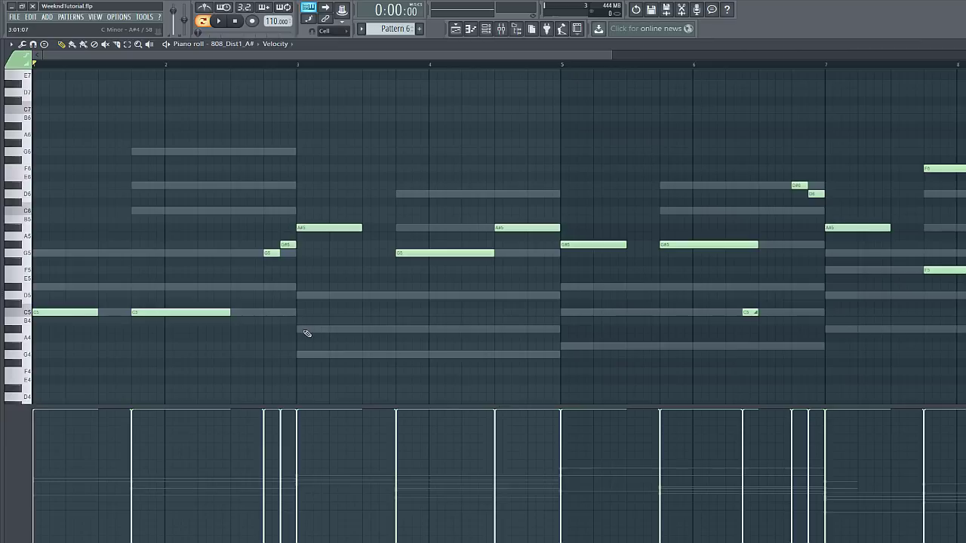
# Step: Try an F5 note at the start of bar 7 below the A#5 note in Pattern 6's 808 part, and delete it
pyautogui.scroll(-1, 448, 332)
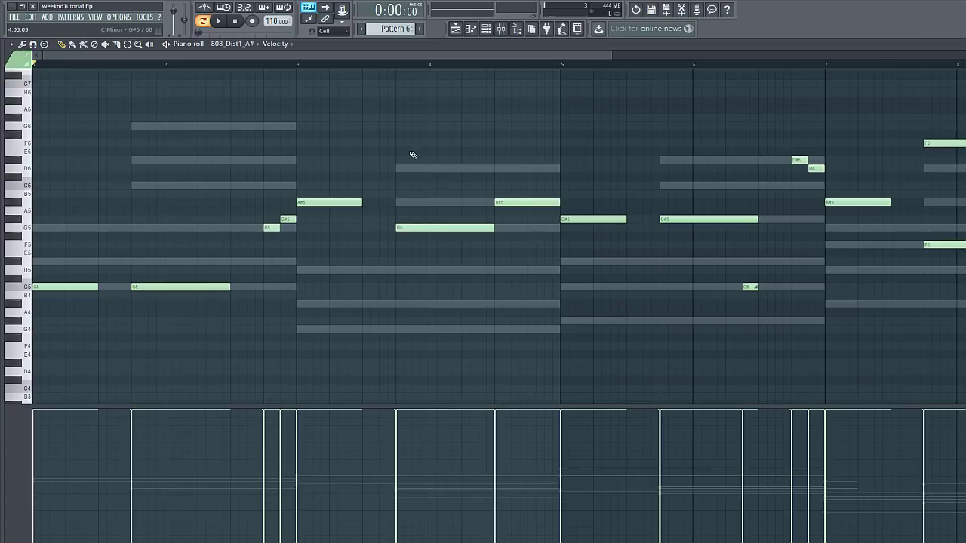
pyautogui.moveTo(321, 53); pyautogui.dragTo(495, 69)
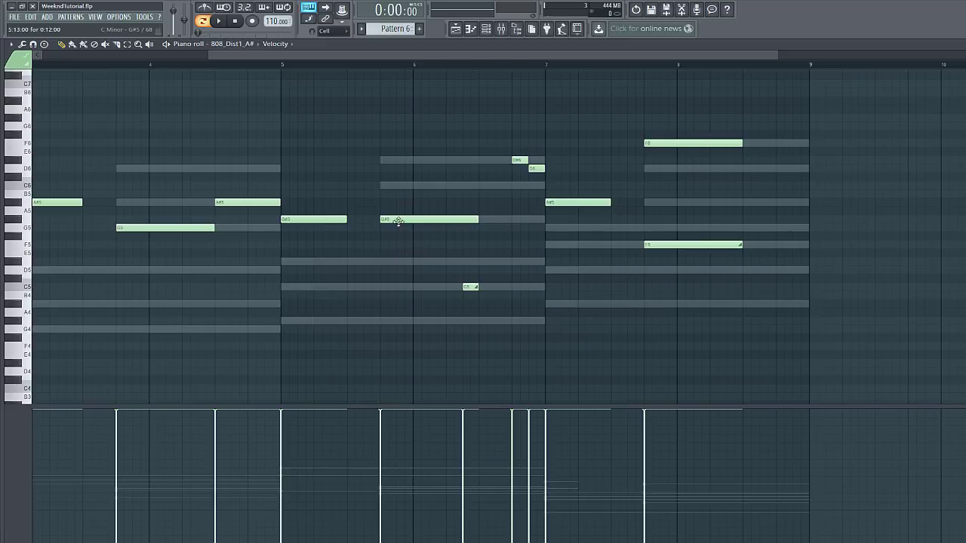
pyautogui.moveTo(467, 55); pyautogui.dragTo(588, 56)
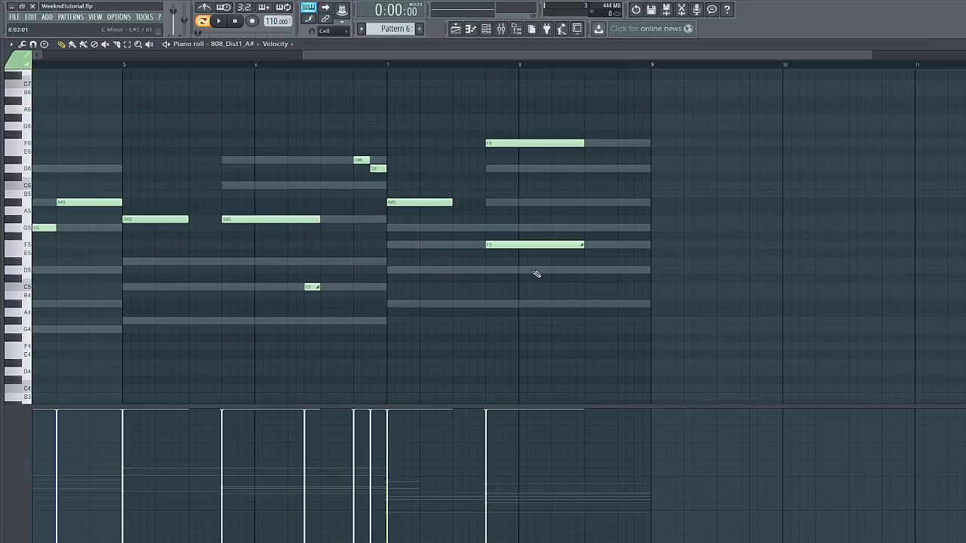
pyautogui.click(505, 245)
pyautogui.click(403, 201)
pyautogui.click(27, 145)
pyautogui.moveTo(400, 303); pyautogui.dragTo(396, 243)
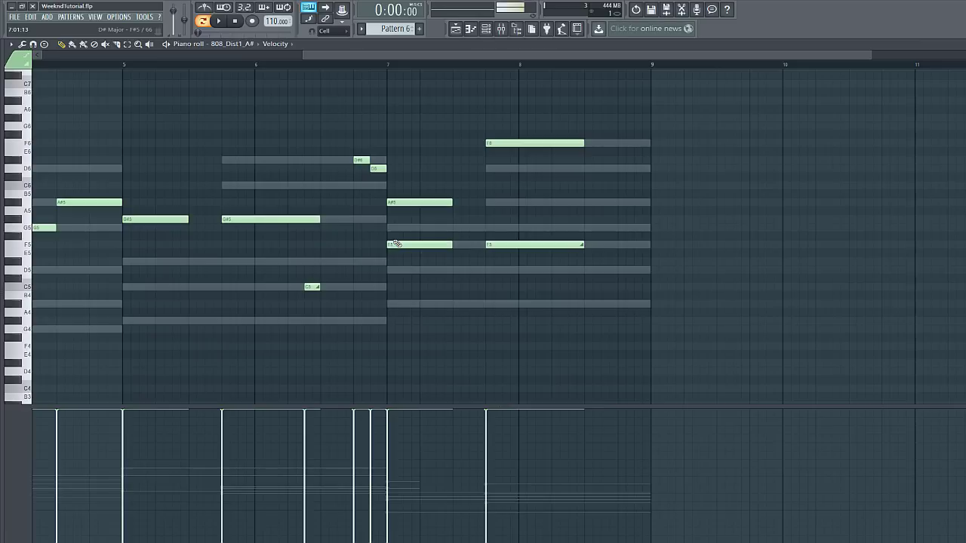
pyautogui.rightClick(396, 244)
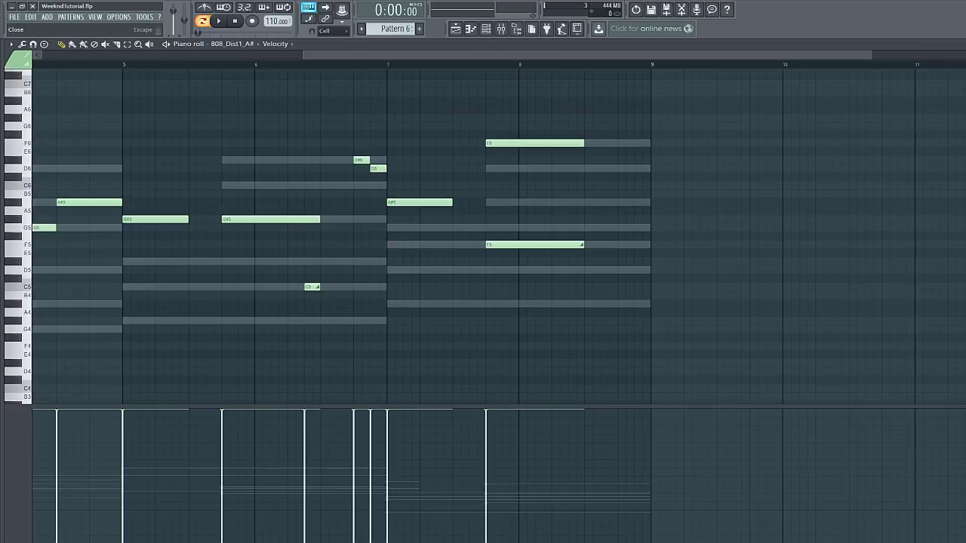
pyautogui.click(961, 44)
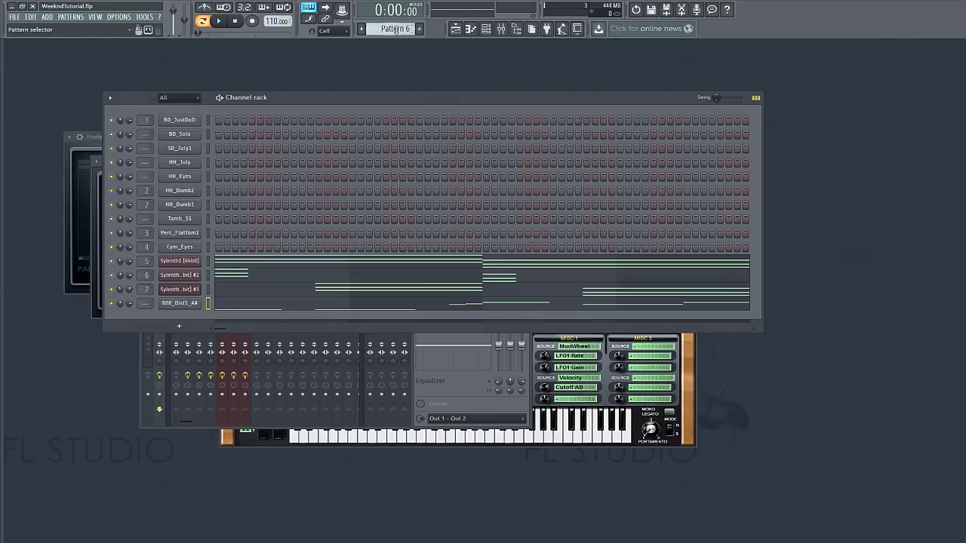
# Step: Quantize Pattern 7's 808_Dist1_A# notes in the piano roll using the 16_MPC2 template
pyautogui.moveTo(397, 28)
pyautogui.mouseDown()
pyautogui.moveTo(391, 49)
pyautogui.moveTo(391, 27)
pyautogui.mouseUp()
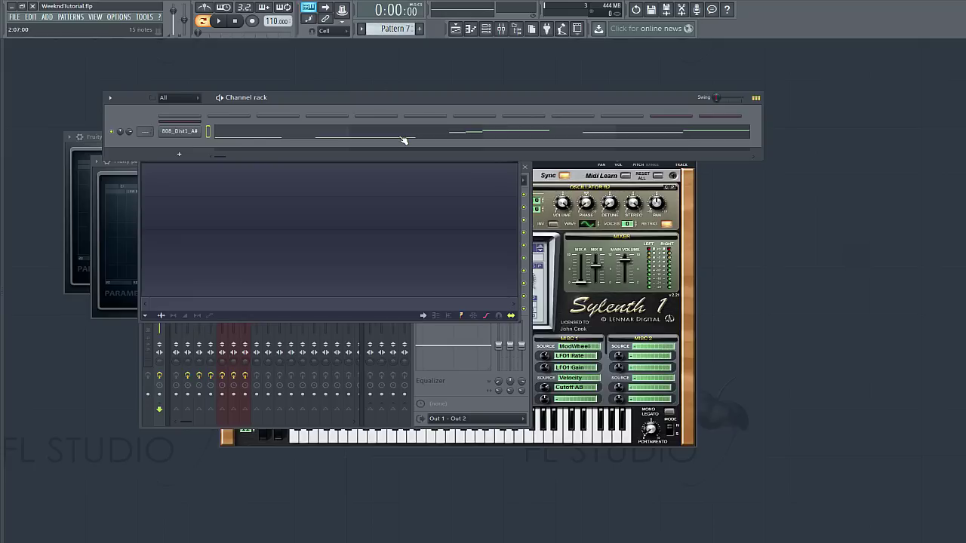
pyautogui.click(404, 140)
pyautogui.scroll(-3, 274, 53)
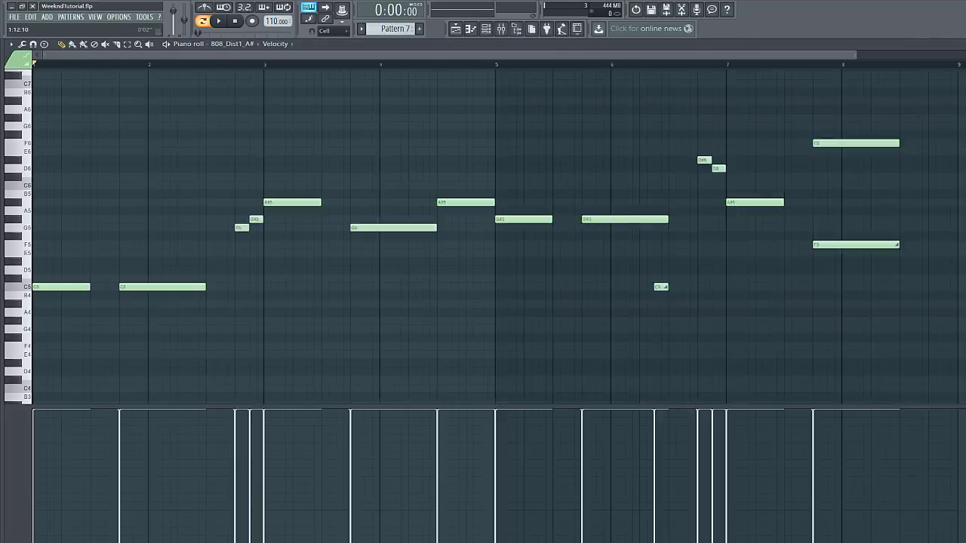
pyautogui.scroll(-2, 340, 217)
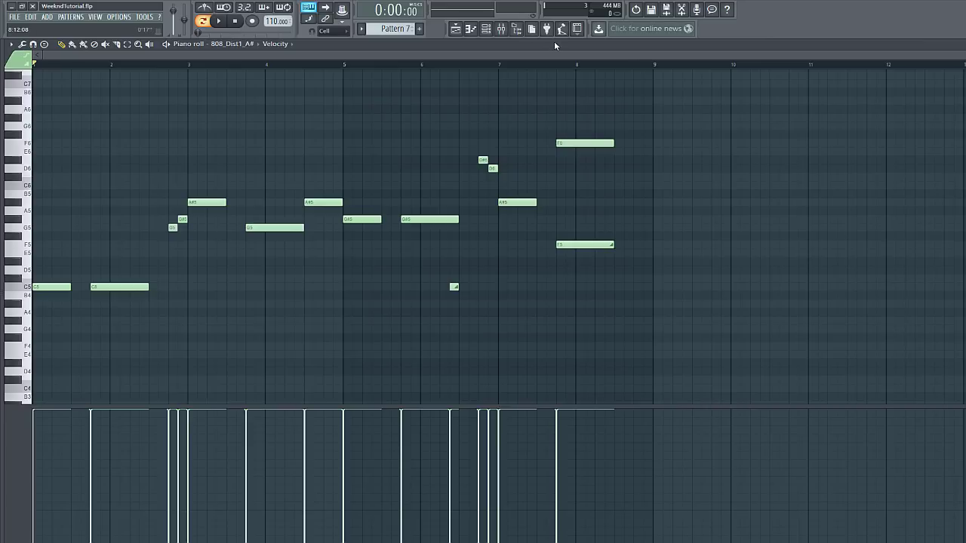
pyautogui.hotkey('alt', 'q')
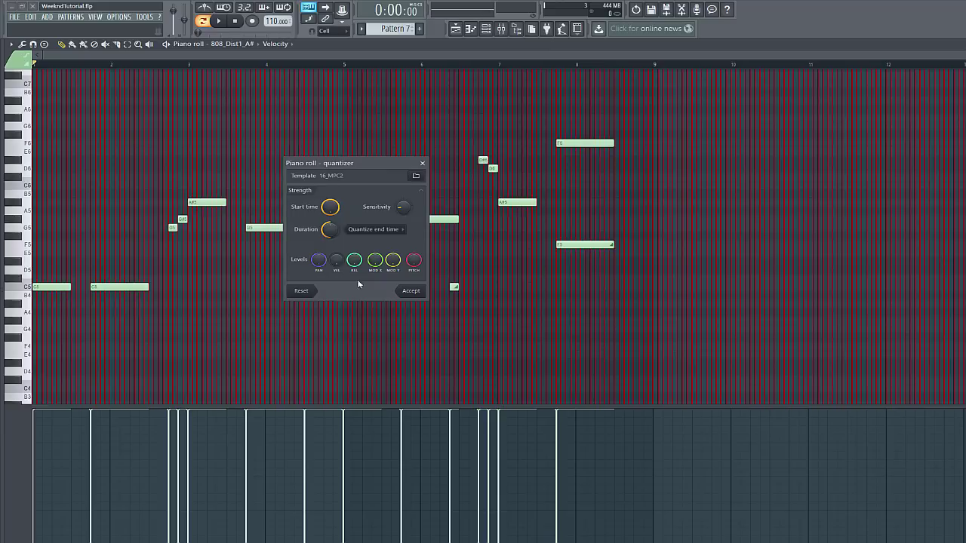
pyautogui.click(411, 291)
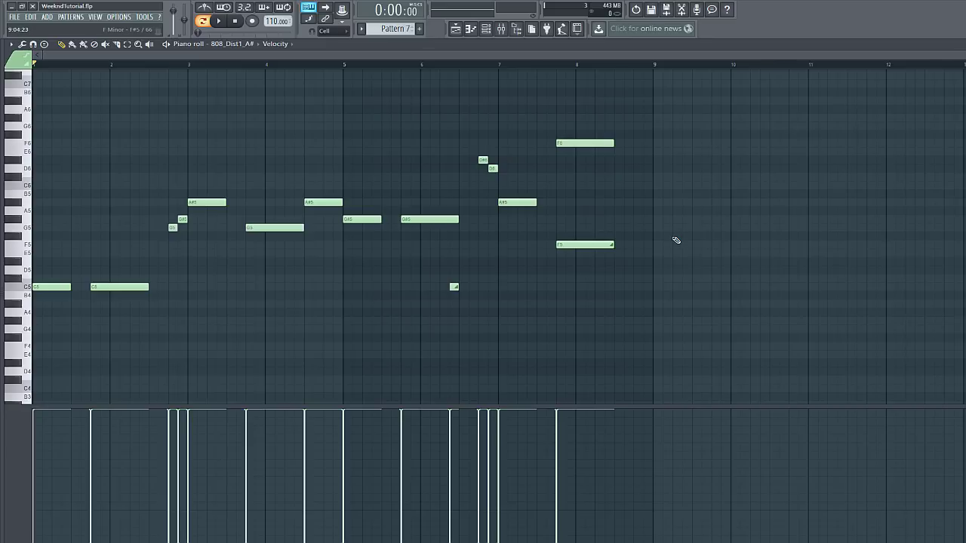
# Step: Place a second Pattern 7 clip on Track 6 of the playlist at bar 17
pyautogui.click(962, 44)
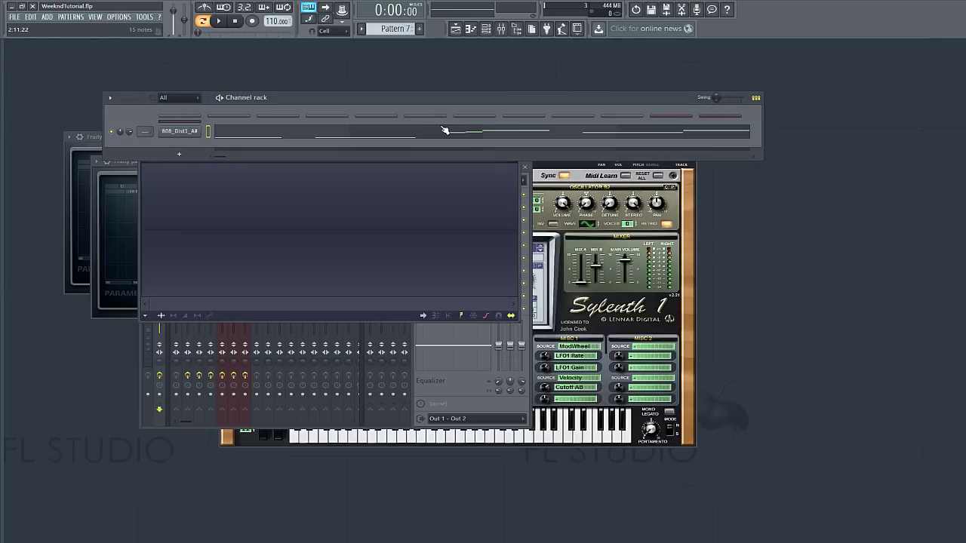
pyautogui.click(455, 31)
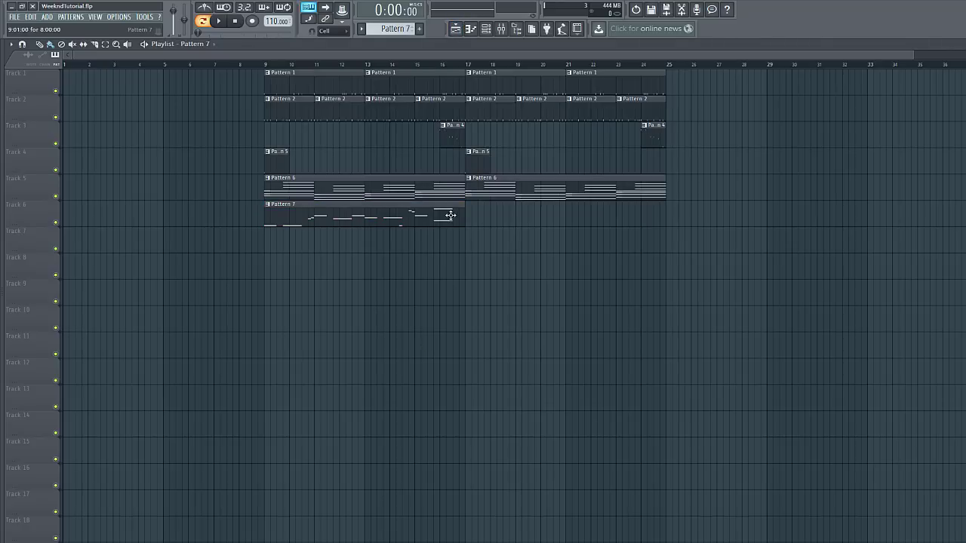
pyautogui.click(475, 219)
# Step: Play the arrangement from the middle of bar 8 to hear the 808 with the chords and drums, and stop playback
pyautogui.click(252, 65)
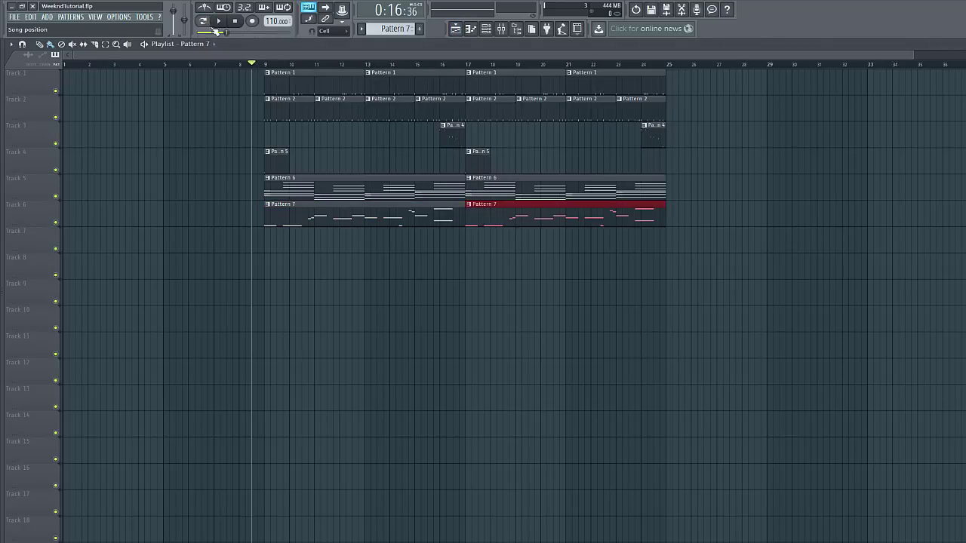
pyautogui.press('F5')
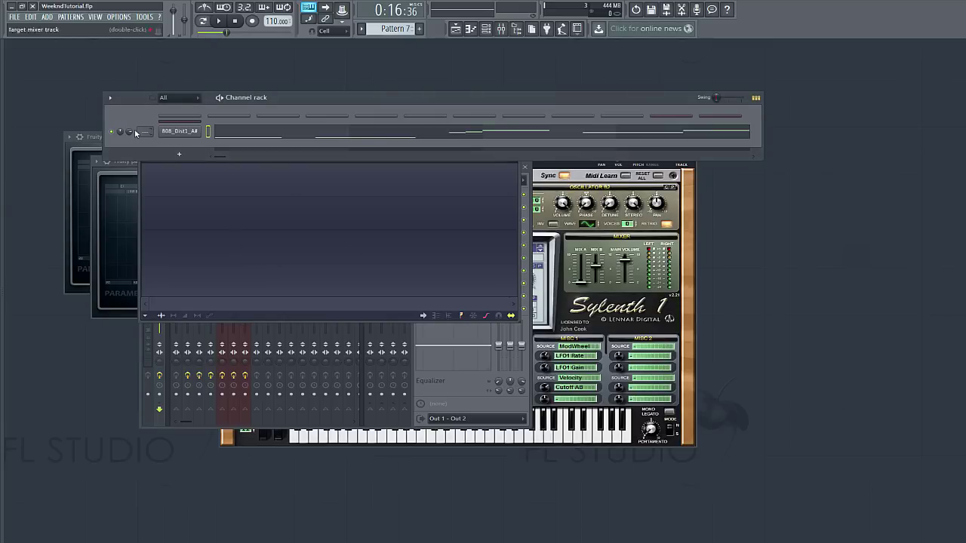
pyautogui.click(221, 22)
pyautogui.click(455, 28)
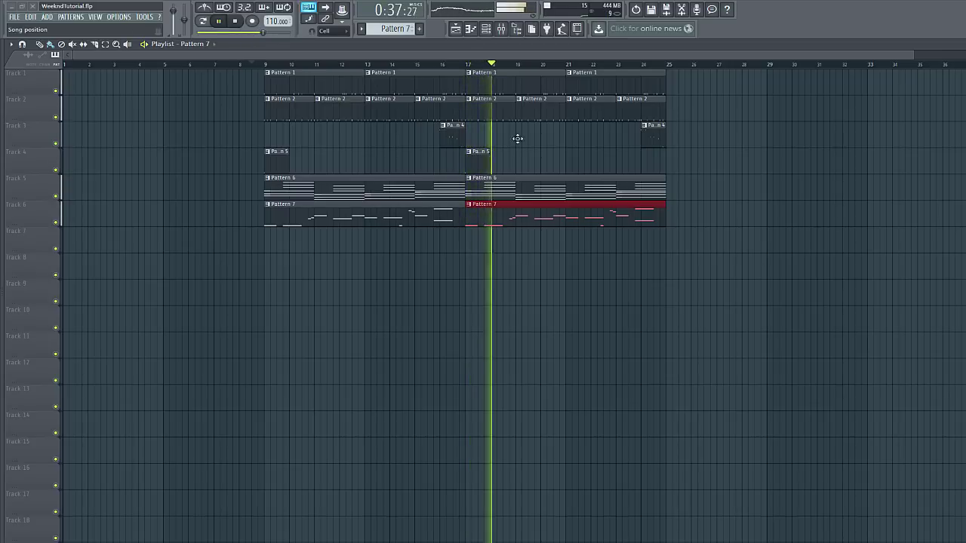
pyautogui.click(240, 20)
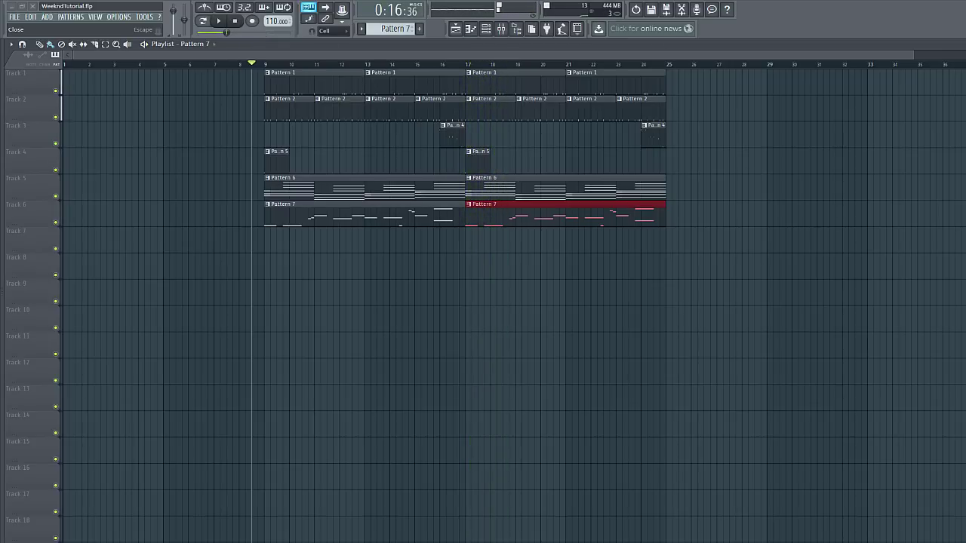
# Step: Open the 808_Dist1_A# channel settings and play the 808 pattern briefly
pyautogui.click(32, 6)
pyautogui.click(189, 131)
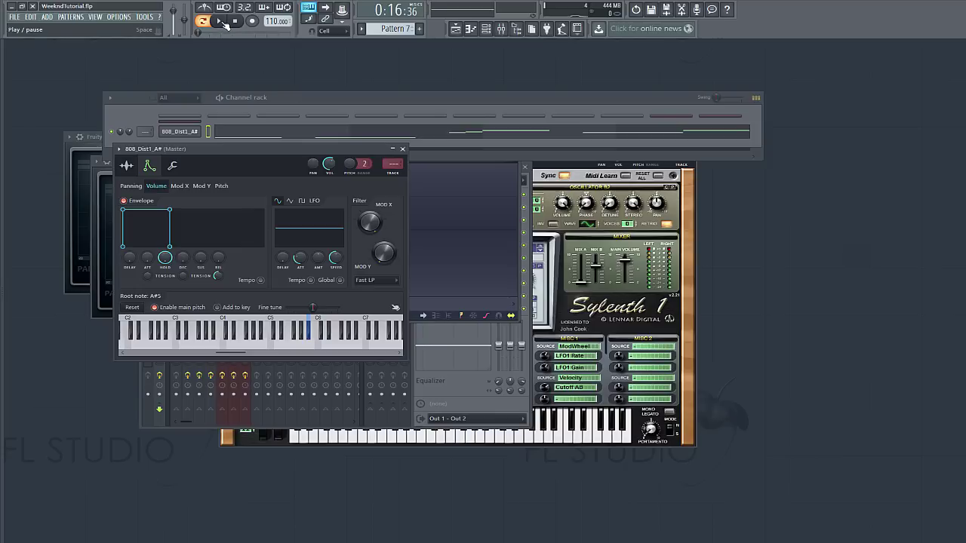
pyautogui.click(221, 21)
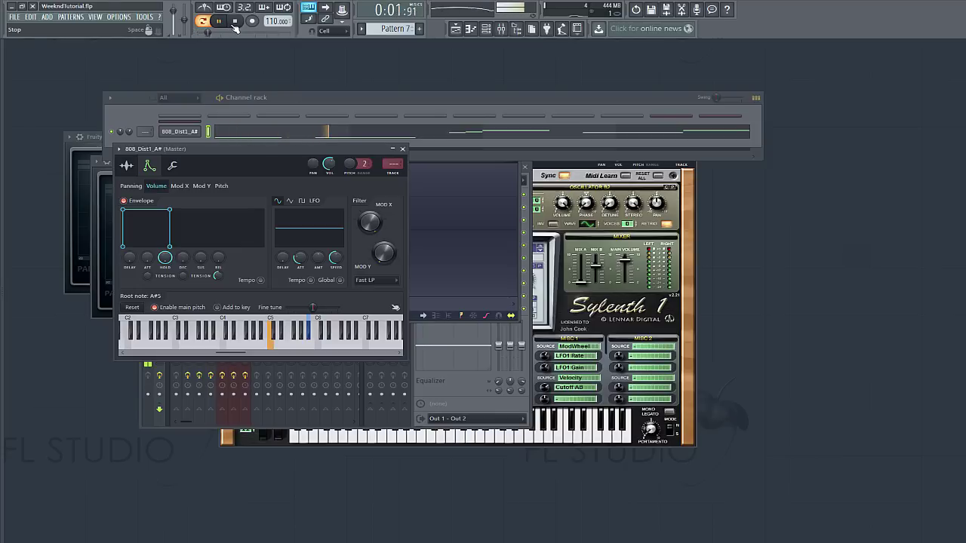
pyautogui.click(234, 23)
# Step: Reset the 808_Dist1_A# channel volume while playing the arrangement from bar 9, and stop playback
pyautogui.press('F5')
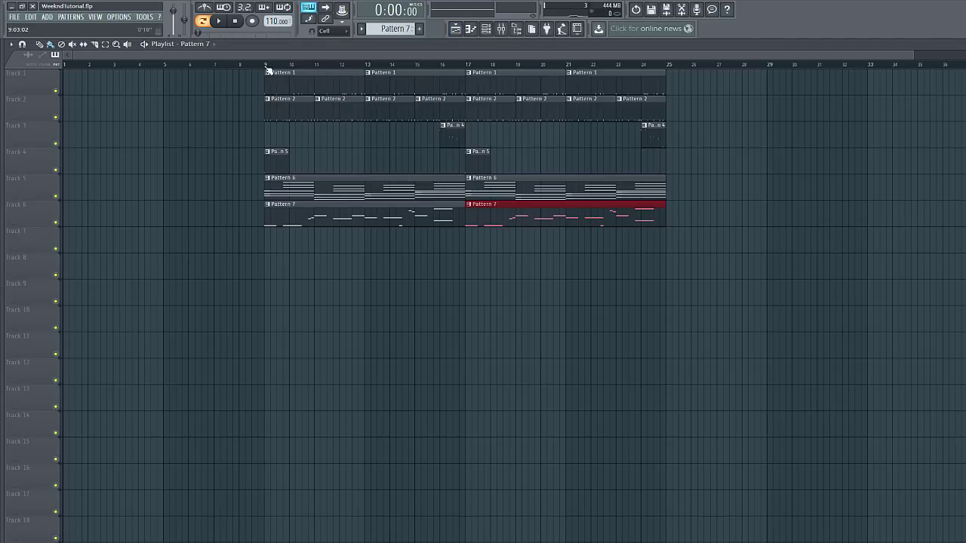
pyautogui.click(266, 65)
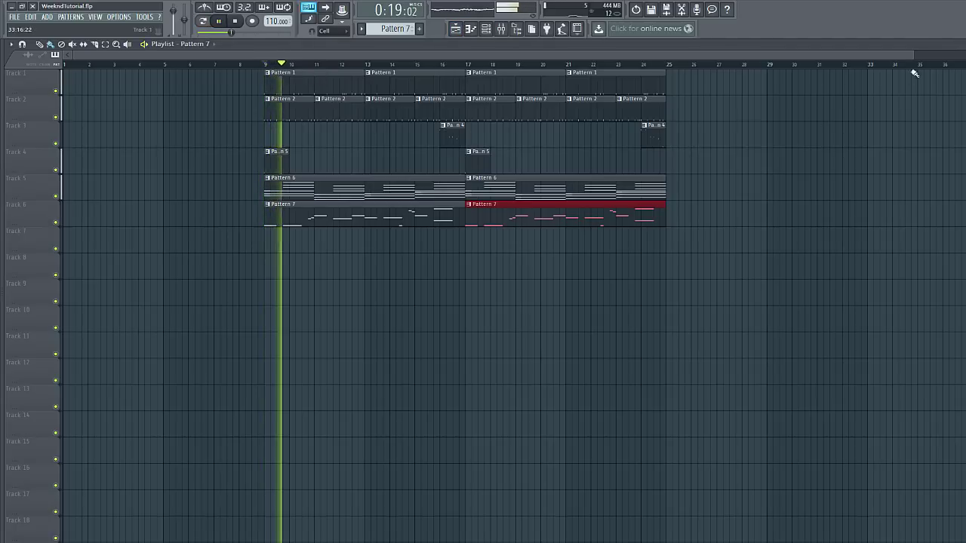
pyautogui.press('F5')
pyautogui.rightClick(142, 140)
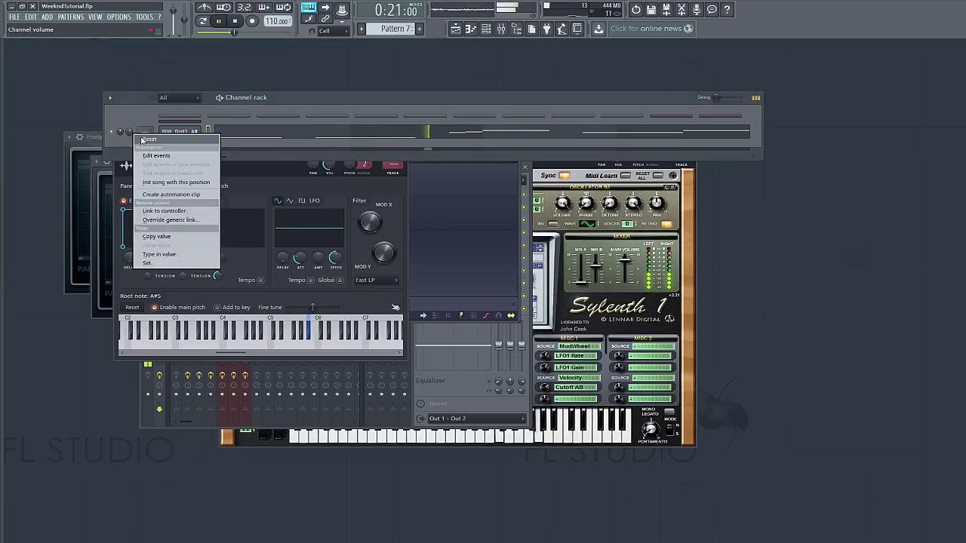
pyautogui.click(143, 140)
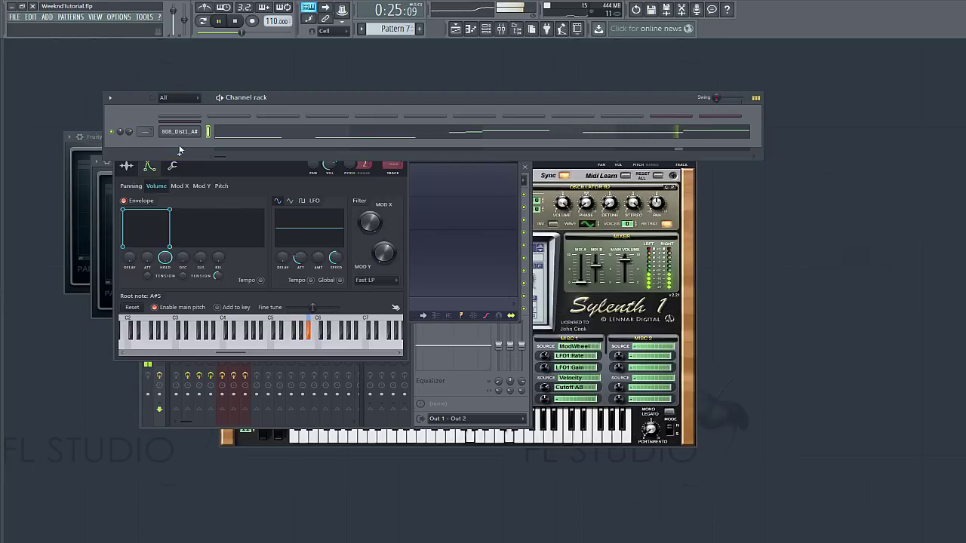
pyautogui.click(455, 28)
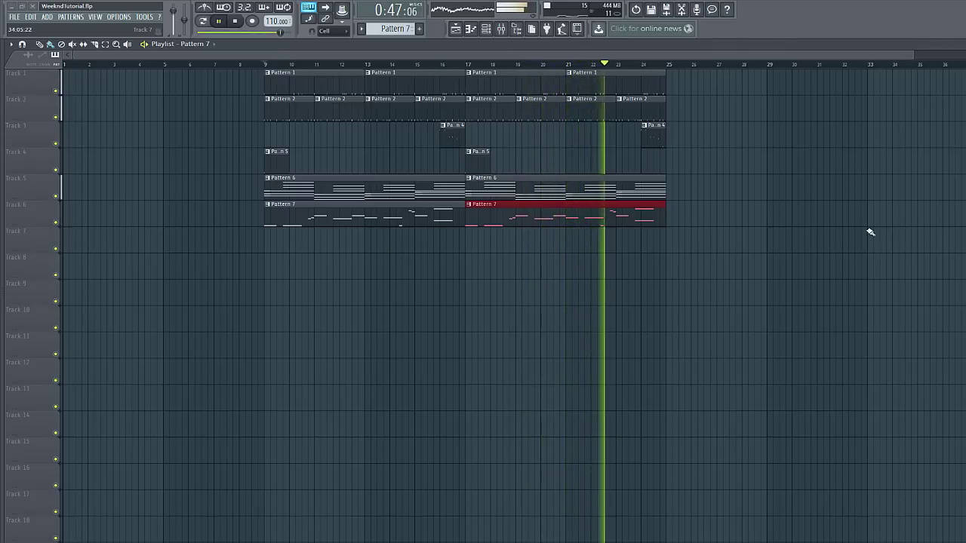
pyautogui.click(247, 21)
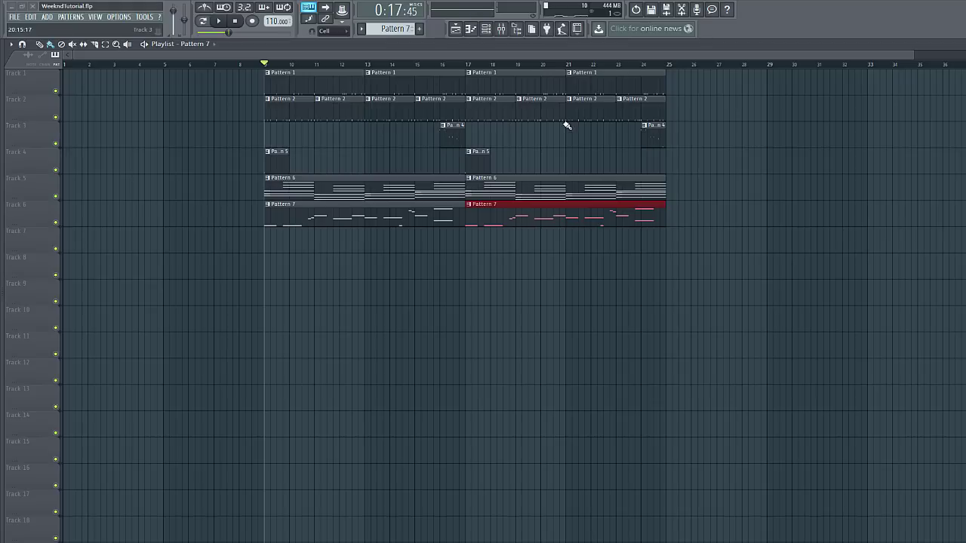
# Step: Place Pattern 6 on Track 5 and Pattern 5 on Track 4, both starting at bar 25
pyautogui.click(771, 211)
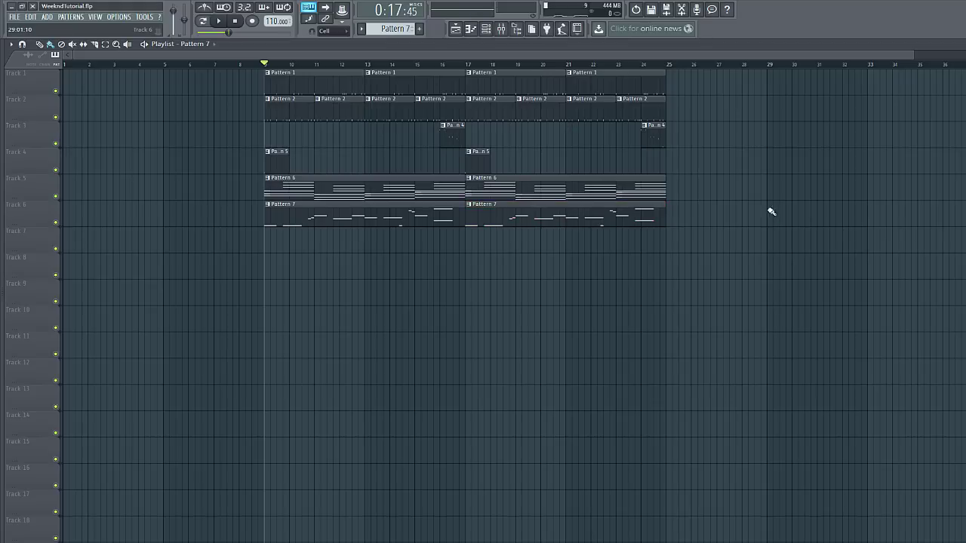
pyautogui.click(657, 188)
pyautogui.click(671, 194)
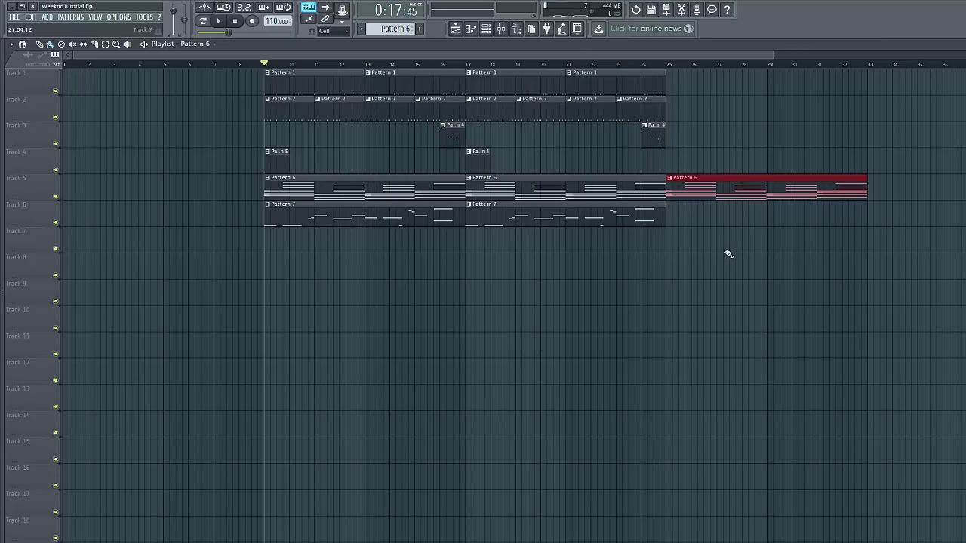
pyautogui.click(473, 168)
pyautogui.click(673, 164)
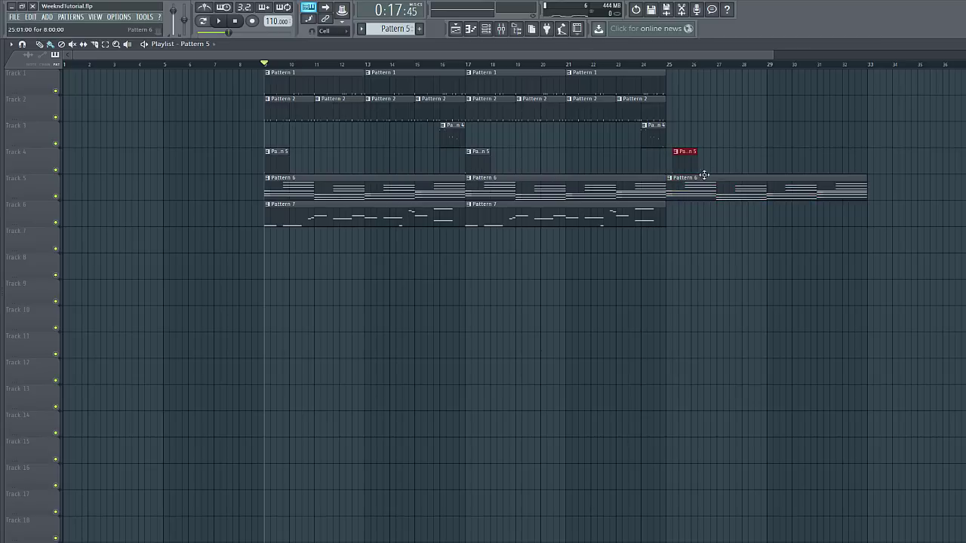
pyautogui.moveTo(682, 161); pyautogui.dragTo(677, 161)
# Step: Place a copy of Pattern 4 on Track 3 at bar 32
pyautogui.moveTo(570, 55); pyautogui.dragTo(934, 43)
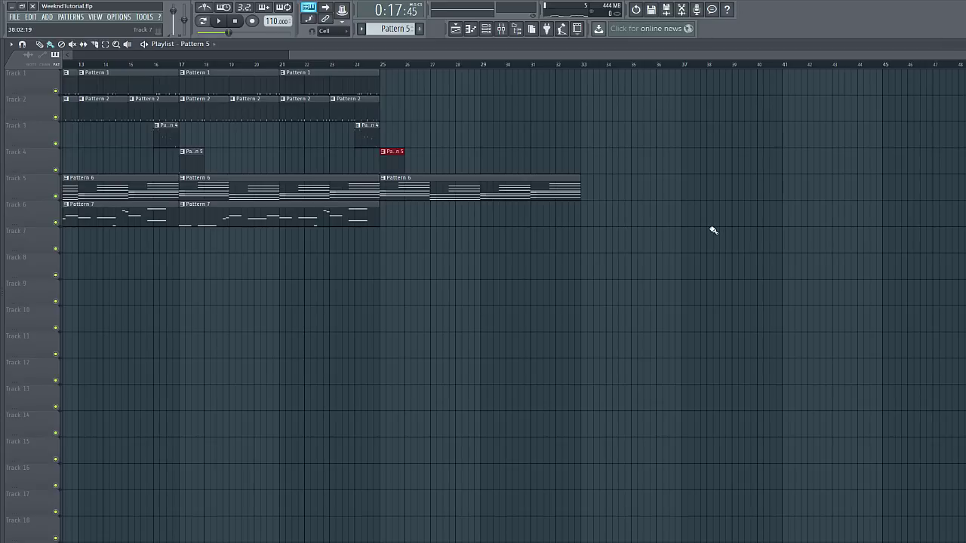
pyautogui.click(368, 131)
pyautogui.click(559, 138)
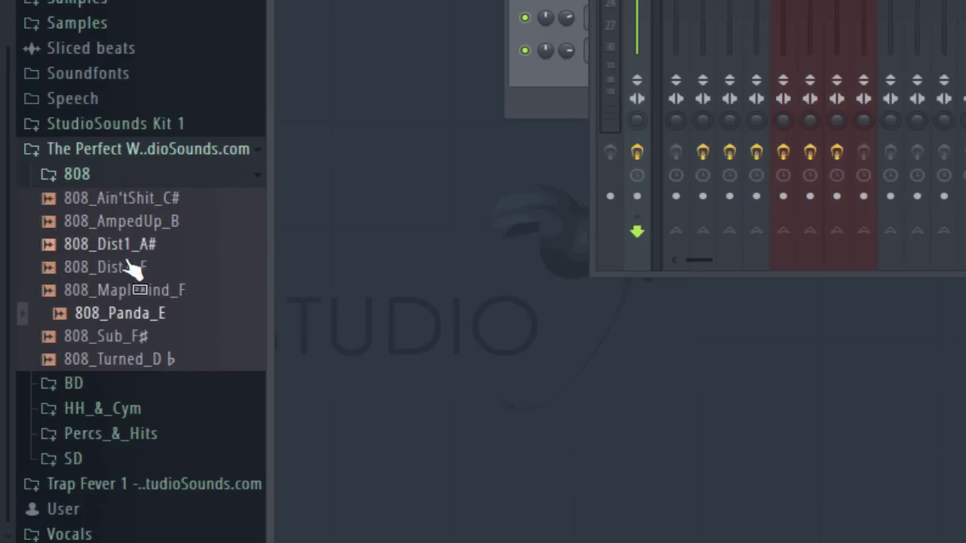
# Step: Audition the samples in the 808 folder, from 808_Turned_D♭ up to 808_Ain'tShit_C#
pyautogui.click(163, 355)
pyautogui.click(153, 337)
pyautogui.click(153, 314)
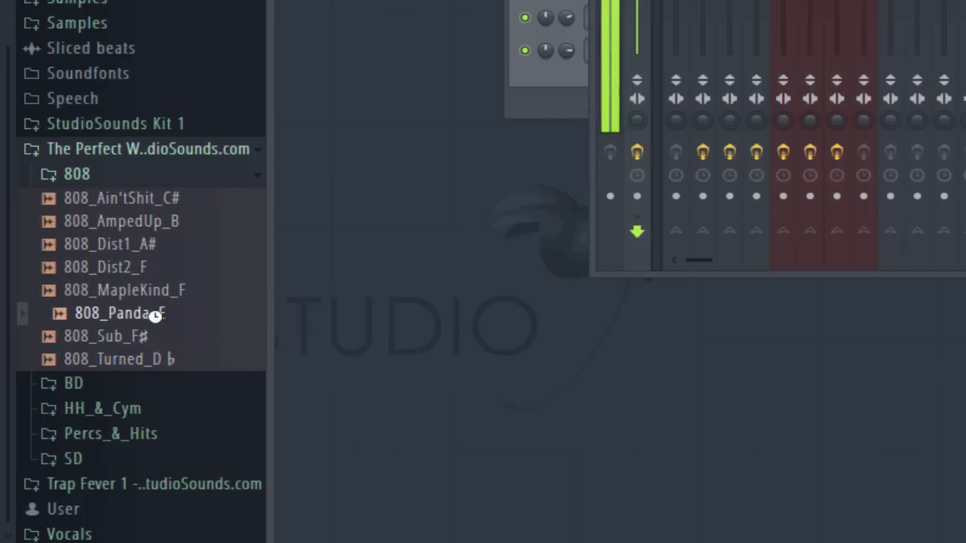
pyautogui.click(156, 284)
pyautogui.click(155, 267)
pyautogui.click(158, 244)
pyautogui.click(164, 222)
pyautogui.click(169, 198)
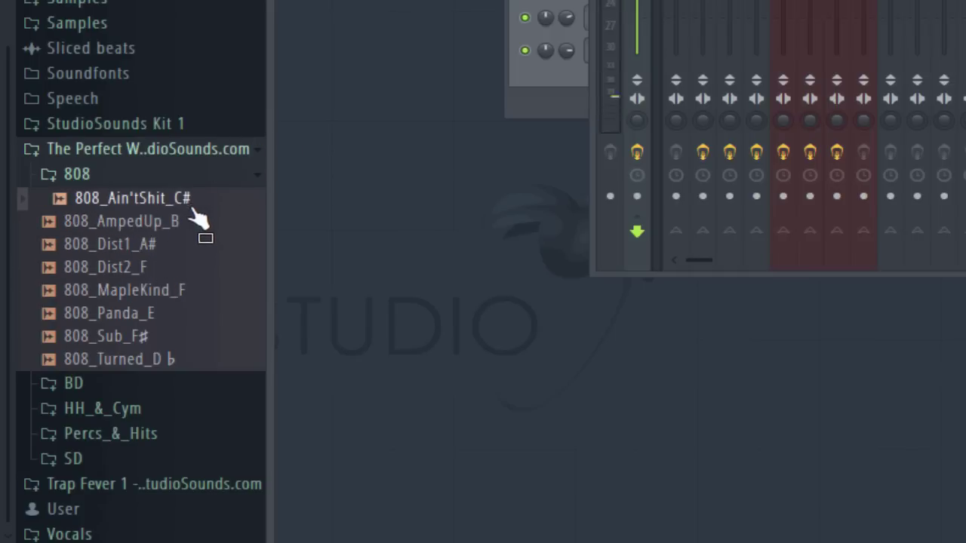
# Step: Open the 808_Dist1_A# channel settings to check them, close them, and bring the mixer to the front
pyautogui.press('F6')
pyautogui.click(665, 23)
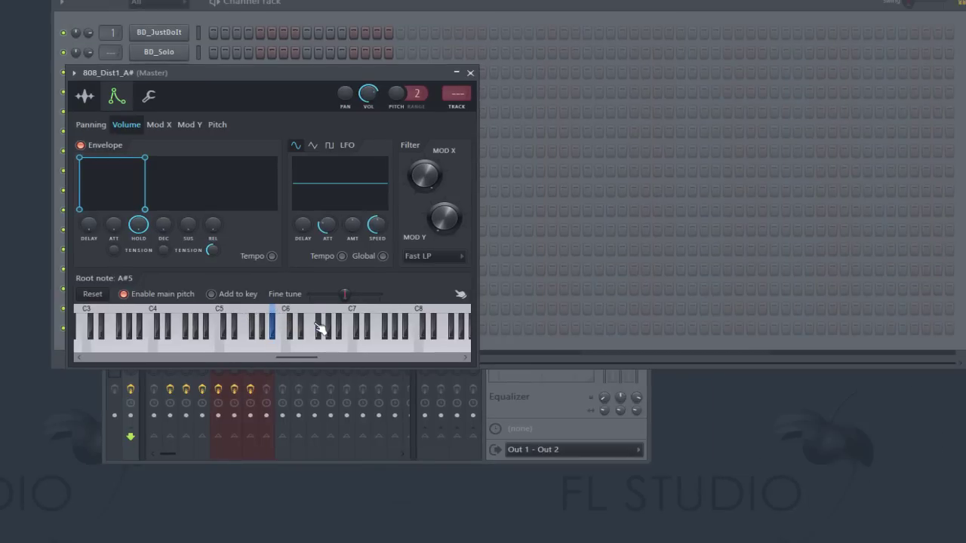
pyautogui.click(471, 74)
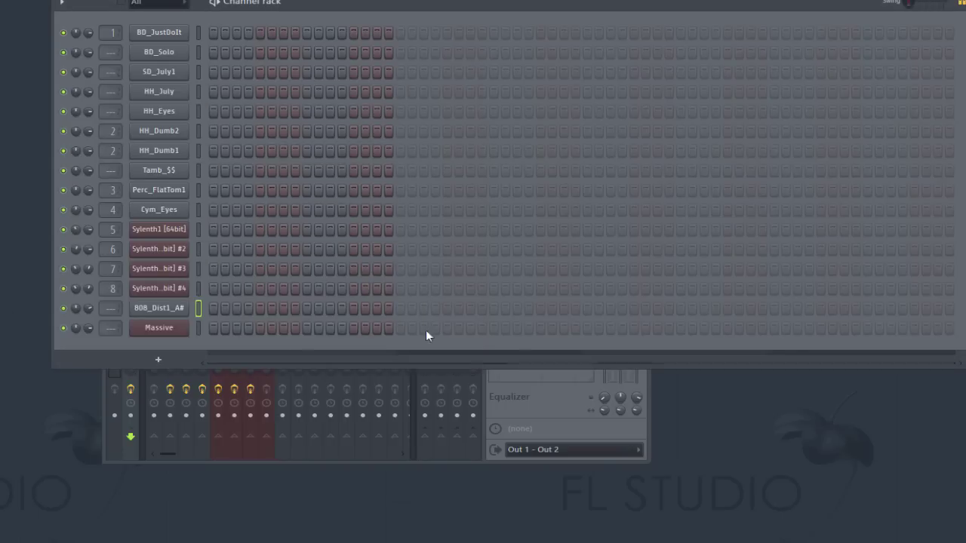
pyautogui.click(317, 462)
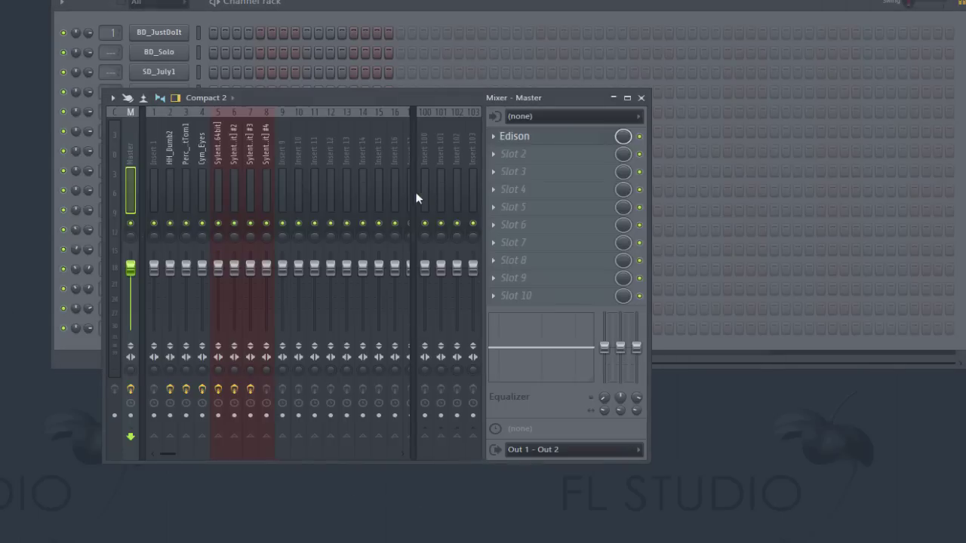
# Step: Load the 808_Dist1_A# sample into Edison on the Master track, detect its pitch regions, and close Edison and the mixer
pyautogui.click(537, 140)
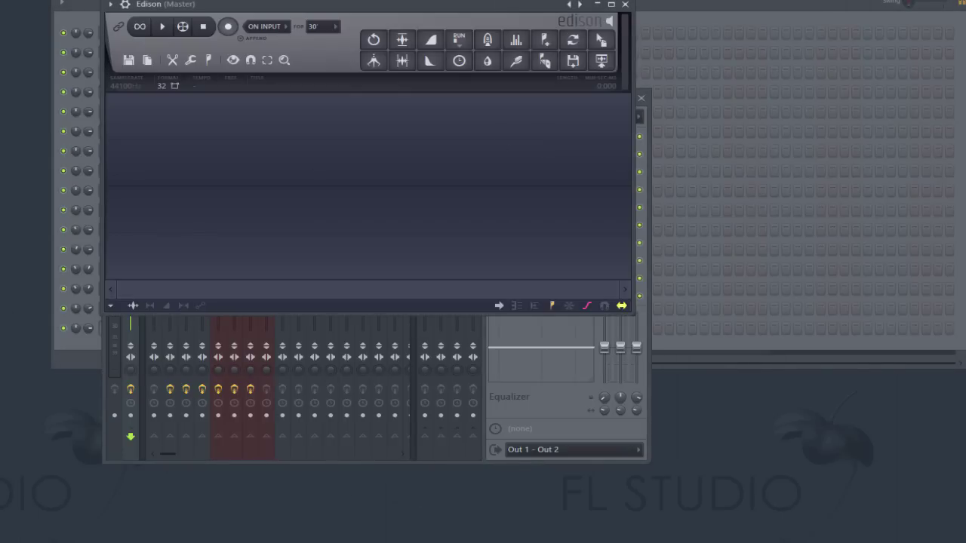
pyautogui.moveTo(134, 210); pyautogui.dragTo(175, 163)
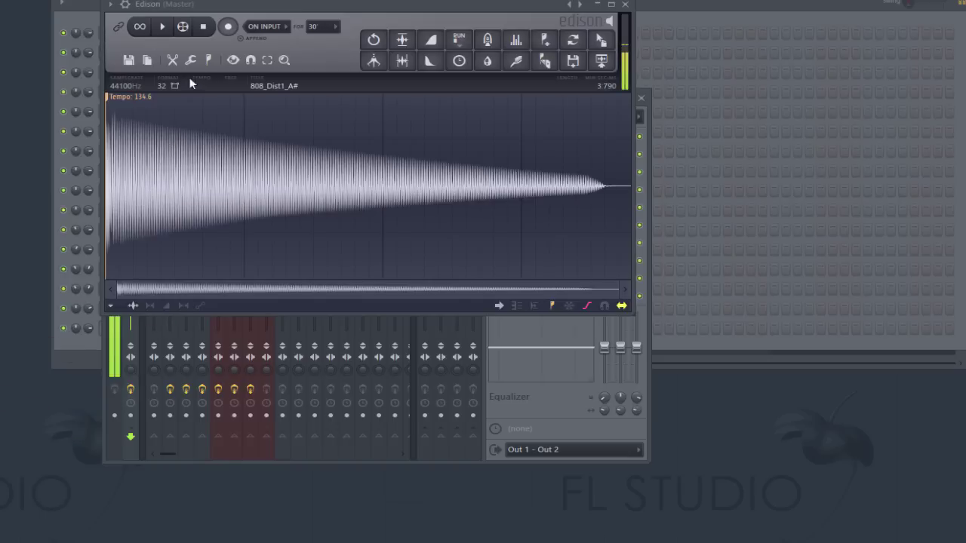
pyautogui.click(209, 60)
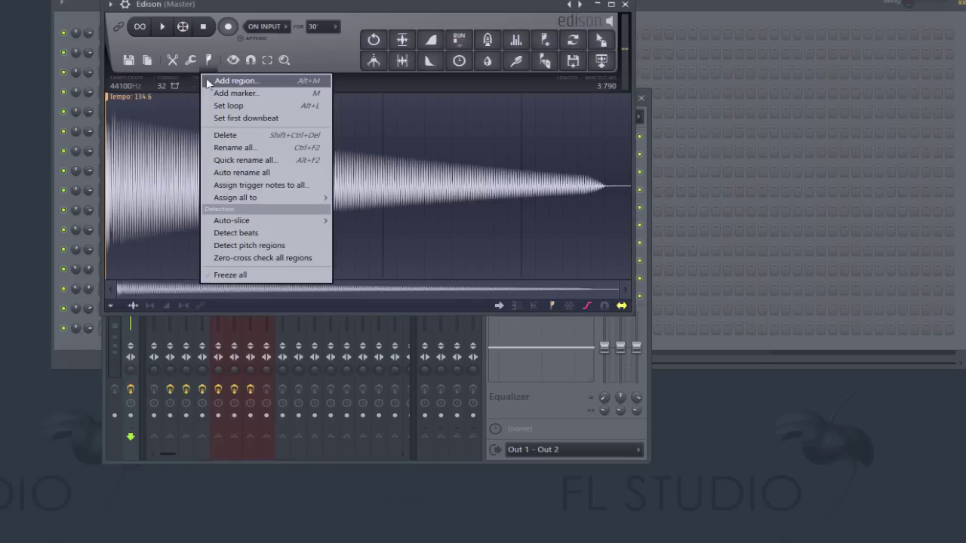
pyautogui.click(253, 247)
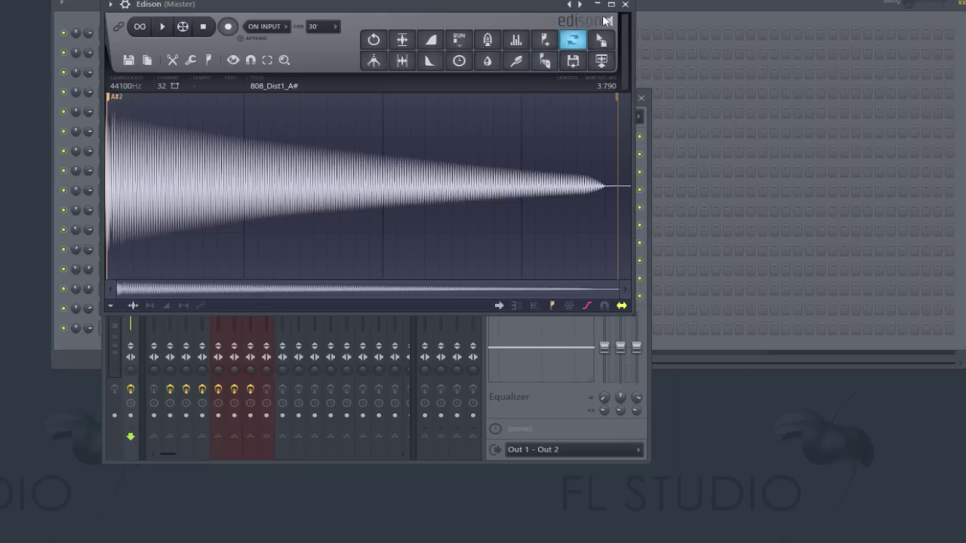
pyautogui.click(625, 4)
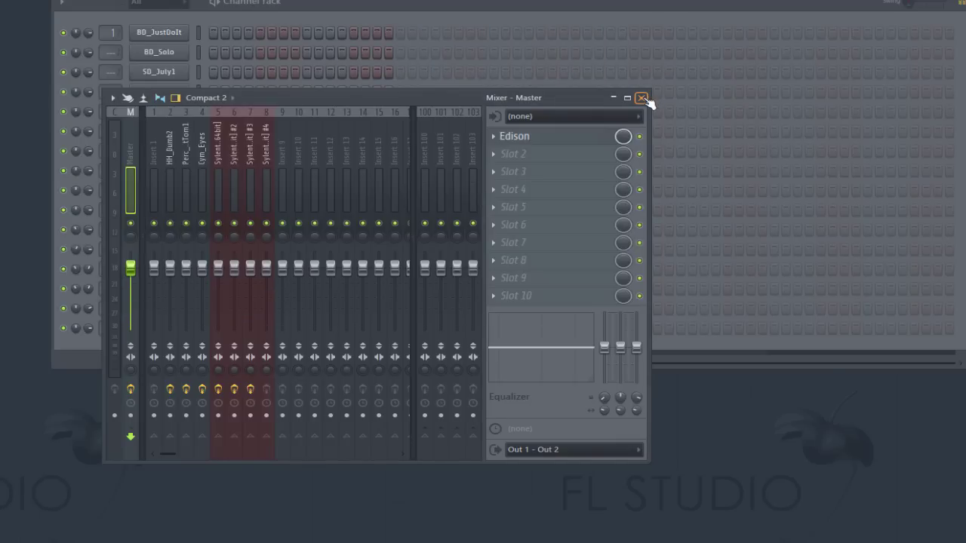
pyautogui.click(642, 98)
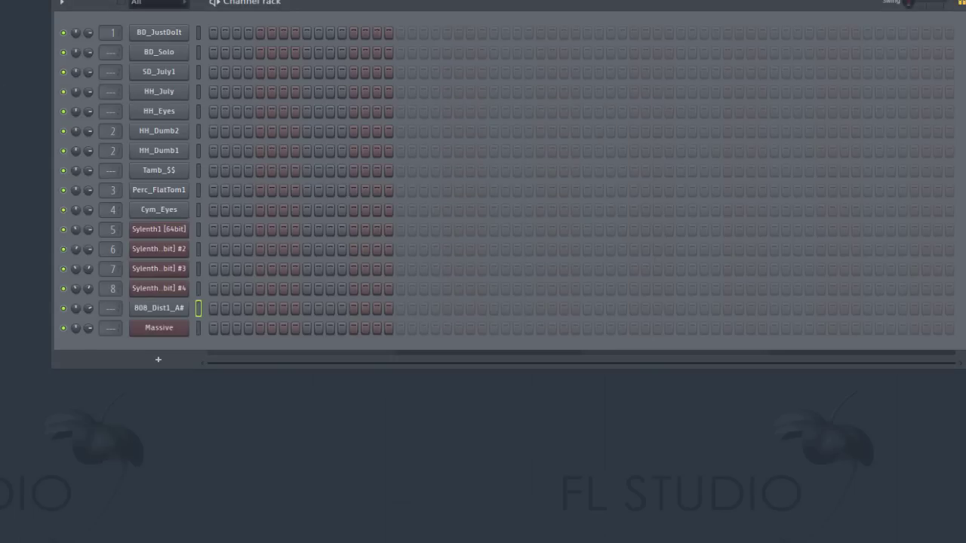
pyautogui.moveTo(483, 453); pyautogui.dragTo(324, 453)
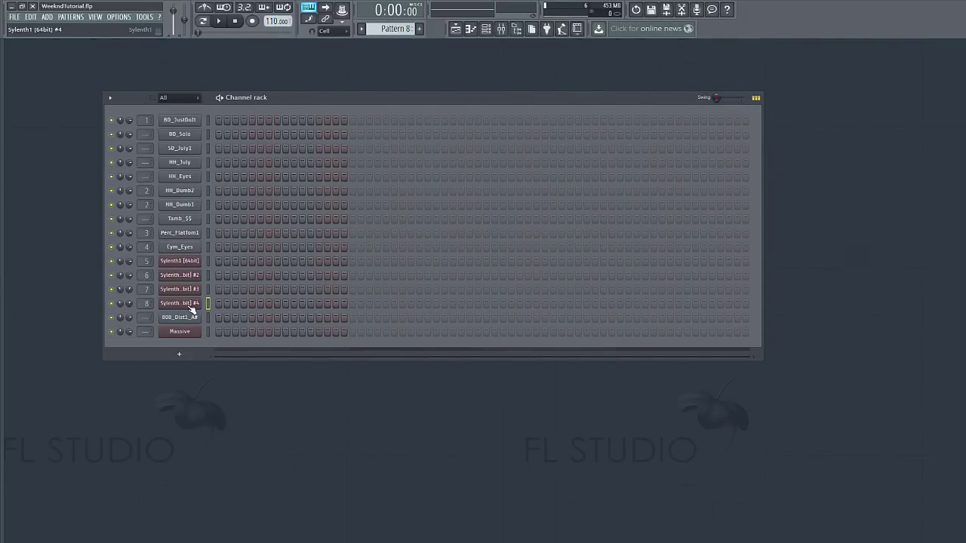
# Step: Check the Sylenth1 #4 preset, then select playlist bars 25 to 33 and set the snap to 1/4 beat
pyautogui.click(179, 302)
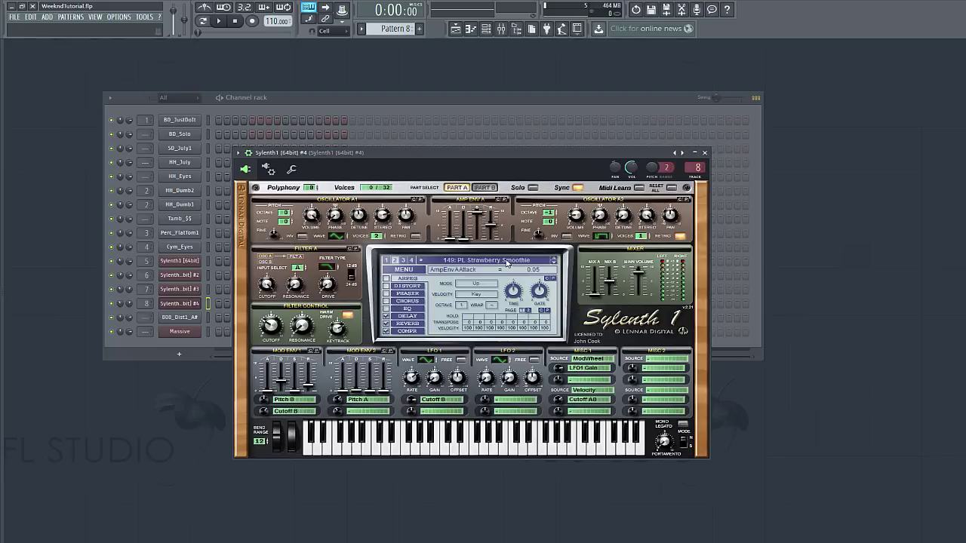
pyautogui.click(386, 99)
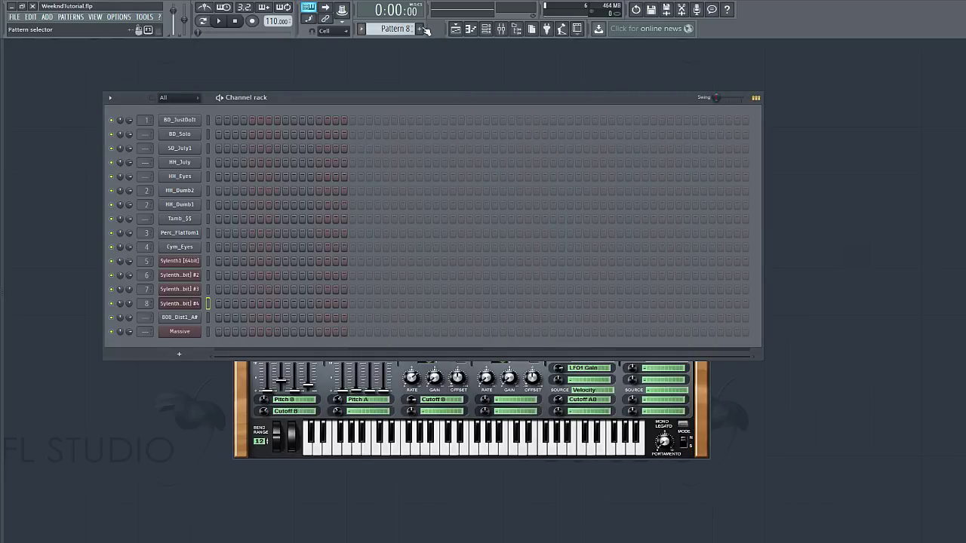
pyautogui.click(456, 29)
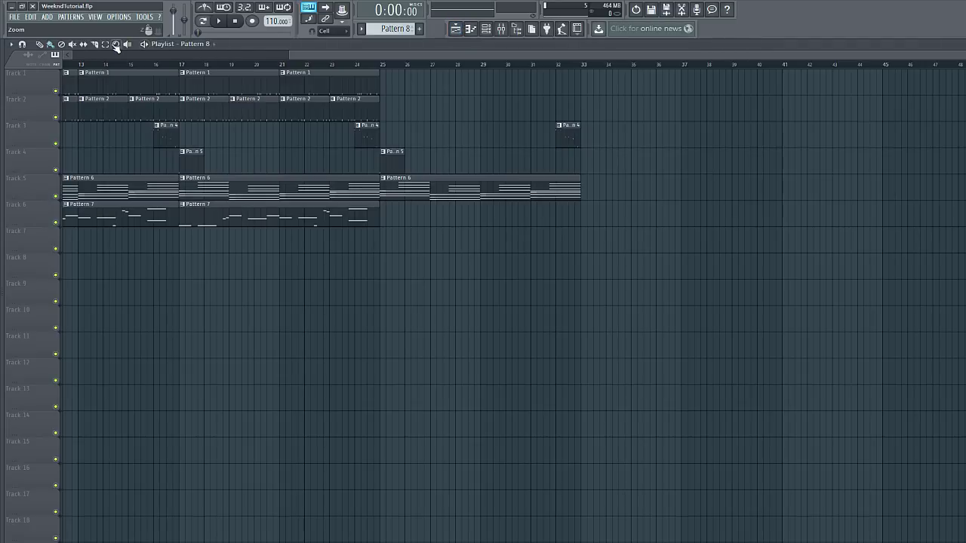
pyautogui.moveTo(383, 74); pyautogui.dragTo(580, 72)
pyautogui.click(329, 30)
pyautogui.click(333, 127)
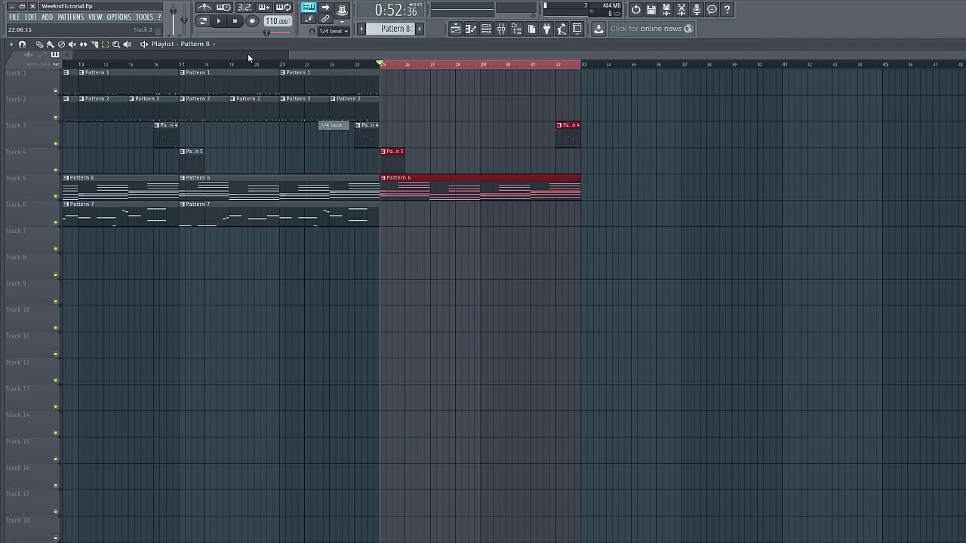
# Step: Record the notes C7, G6 and F6 on Sylenth1 #4 in Pattern 8 with metronome and recording countdown enabled
pyautogui.click(252, 22)
pyautogui.click(480, 332)
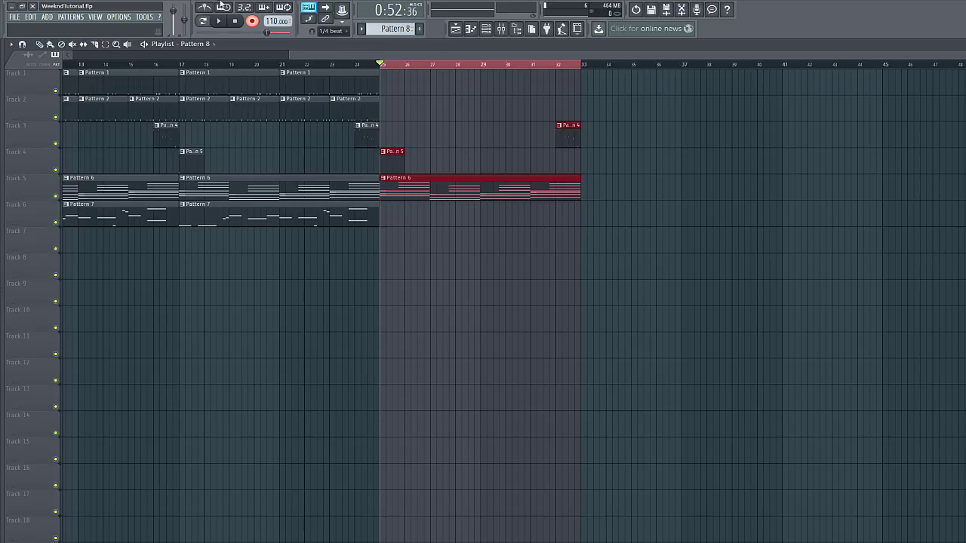
pyautogui.click(219, 9)
pyautogui.click(216, 9)
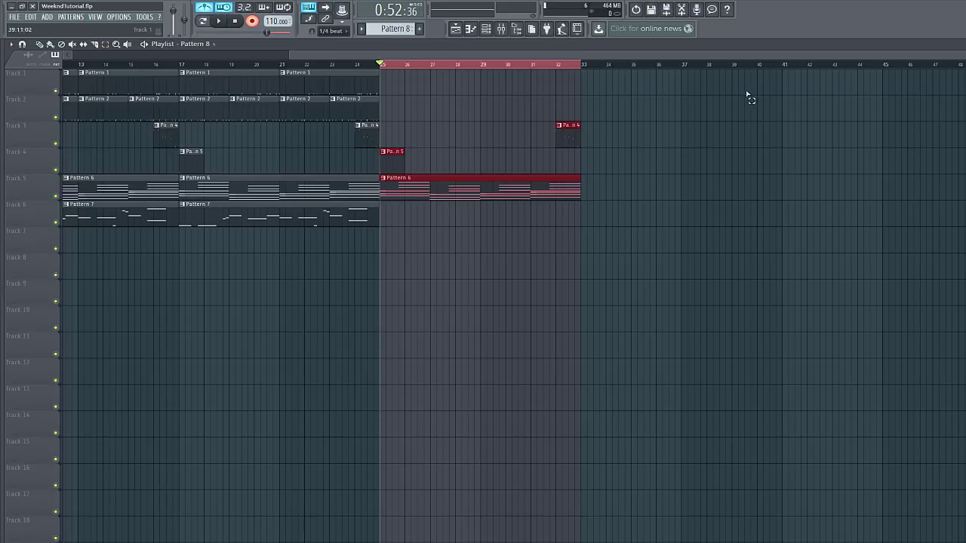
pyautogui.click(960, 44)
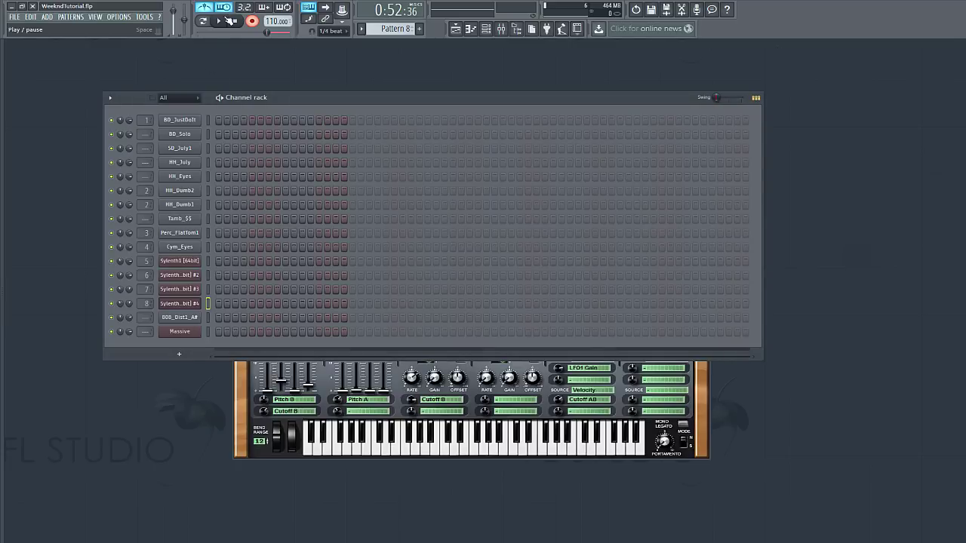
pyautogui.click(222, 22)
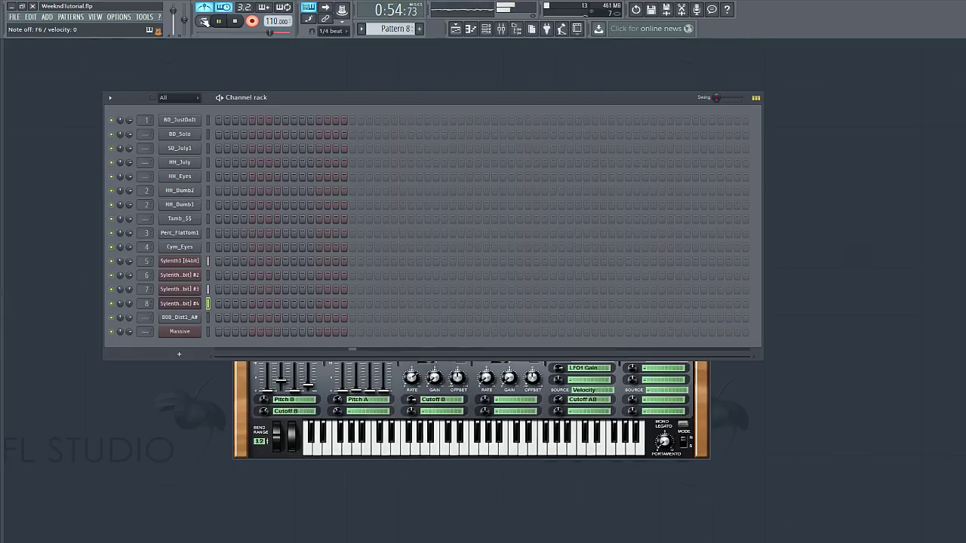
pyautogui.click(253, 23)
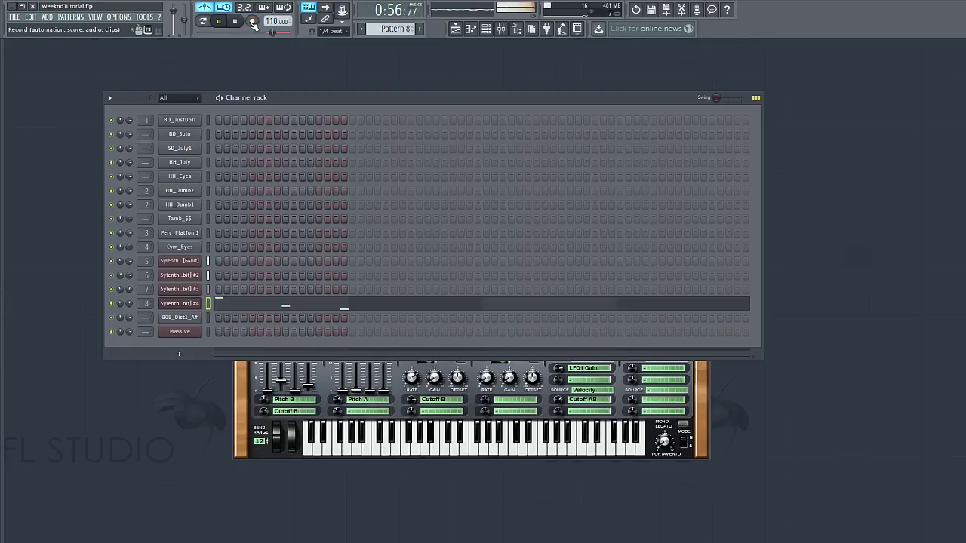
pyautogui.click(236, 23)
# Step: Move the recorded F6 note to the start of bar 2 and raise all three notes' velocities to maximum
pyautogui.click(289, 303)
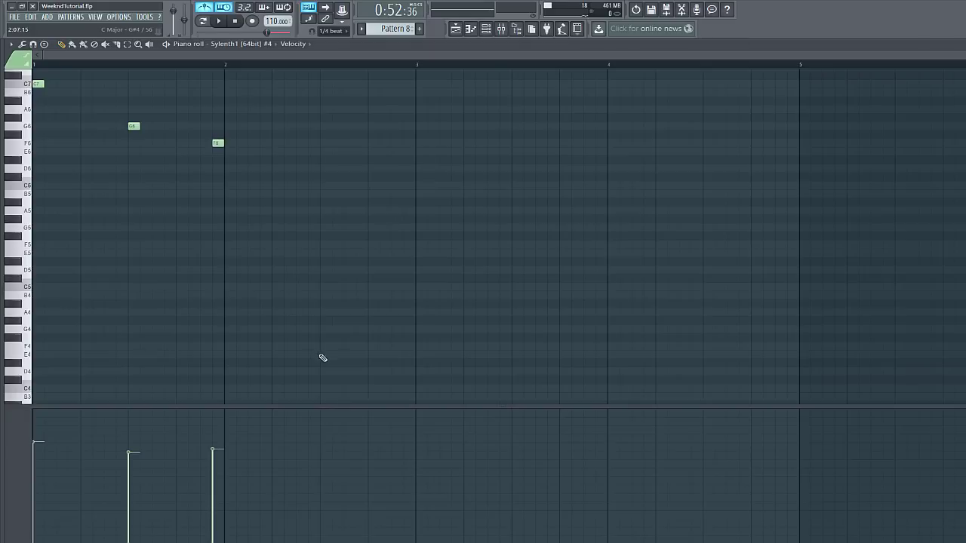
pyautogui.moveTo(216, 142); pyautogui.dragTo(229, 143)
pyautogui.scroll(3, 212, 305)
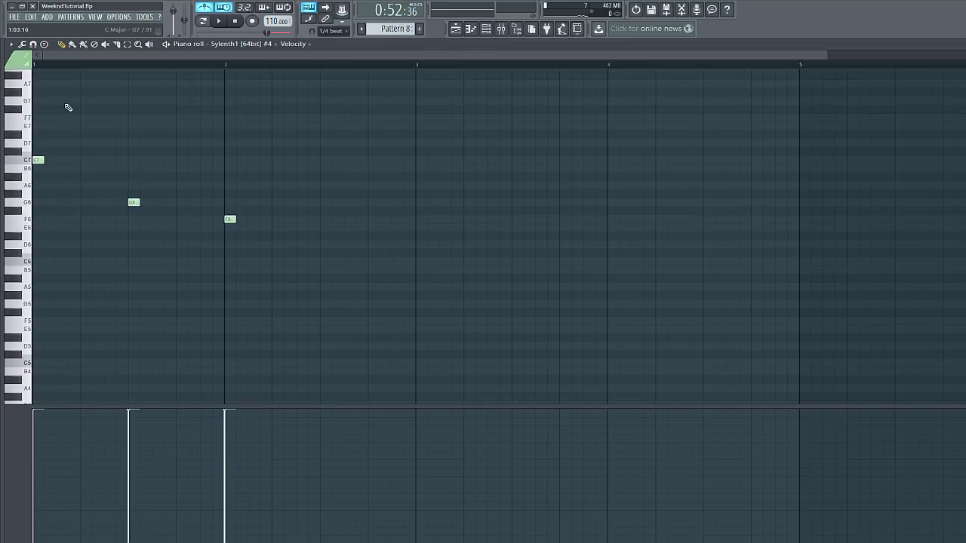
pyautogui.click(36, 161)
pyautogui.moveTo(26, 262); pyautogui.dragTo(15, 177)
pyautogui.click(957, 44)
# Step: Set the snap to Cell and place Pattern 8 on Track 7 at bar 25, removing its clip from Track 1
pyautogui.click(455, 29)
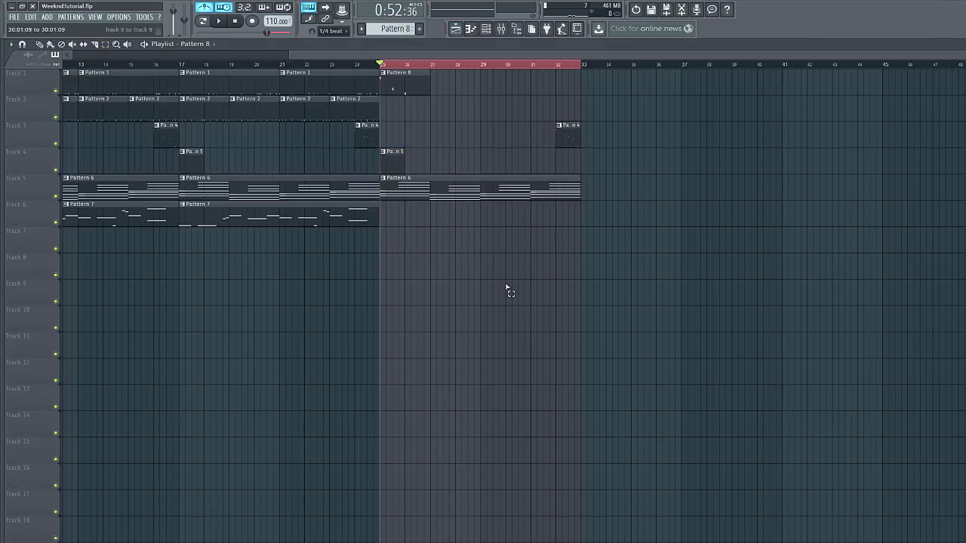
pyautogui.click(49, 44)
pyautogui.moveTo(392, 252)
pyautogui.mouseDown()
pyautogui.moveTo(382, 243)
pyautogui.moveTo(395, 245)
pyautogui.mouseUp()
pyautogui.click(332, 31)
pyautogui.click(325, 50)
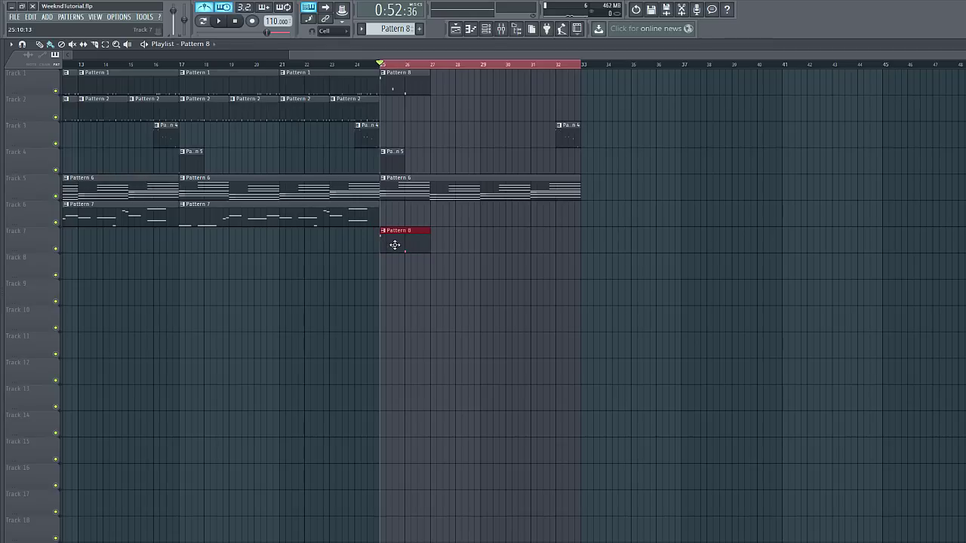
pyautogui.rightClick(408, 89)
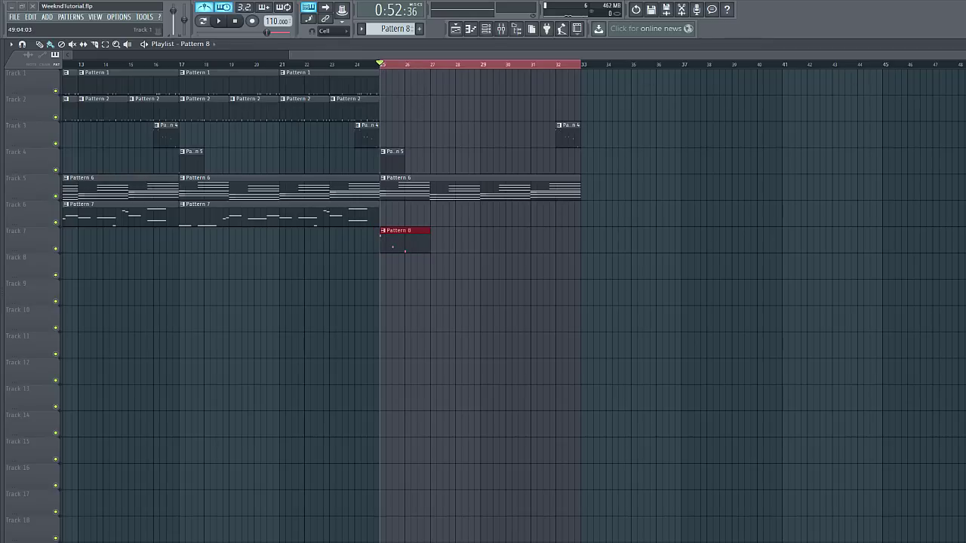
pyautogui.keyDown('ctrl'); pyautogui.click(471, 255); pyautogui.keyUp('ctrl')
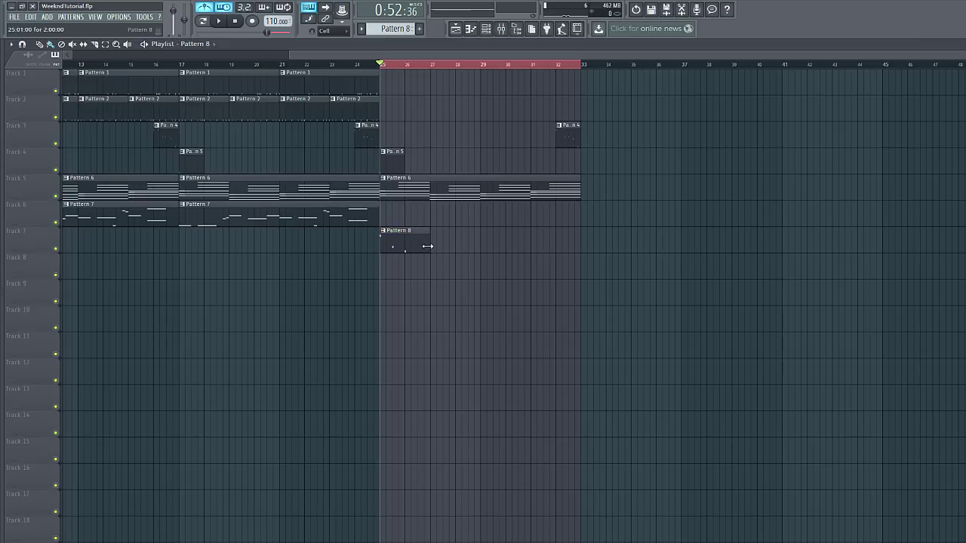
pyautogui.click(960, 44)
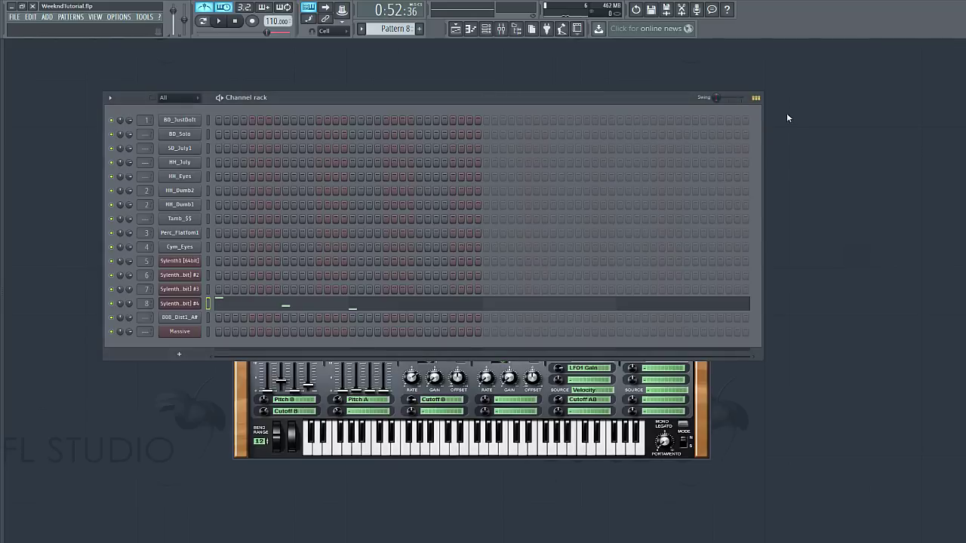
# Step: Duplicate the three Sylenth1 #4 melody notes so the copy starts at bar 5 of Pattern 8
pyautogui.click(391, 302)
pyautogui.moveTo(366, 53); pyautogui.dragTo(890, 55)
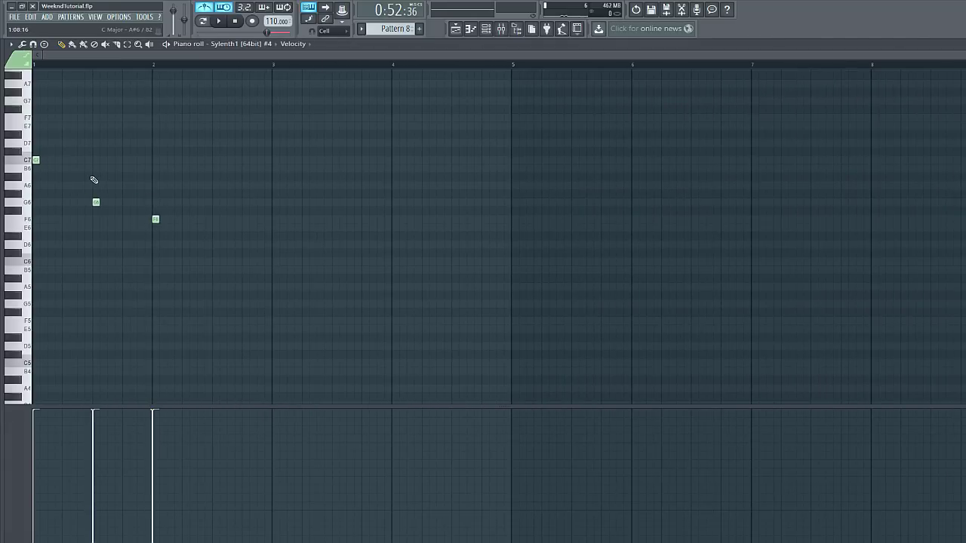
pyautogui.hotkey('ctrl', 'b')
pyautogui.moveTo(154, 161); pyautogui.dragTo(516, 157)
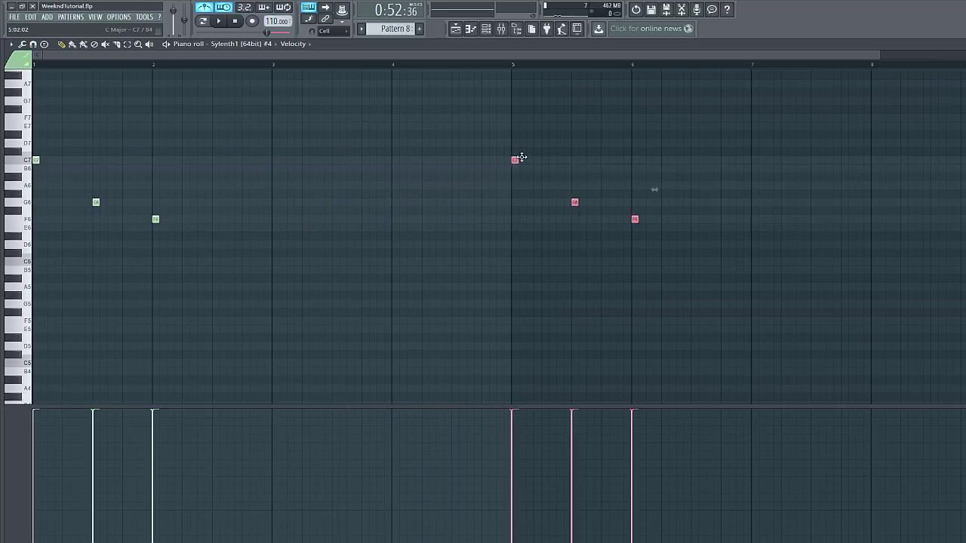
pyautogui.moveTo(411, 55); pyautogui.dragTo(548, 72)
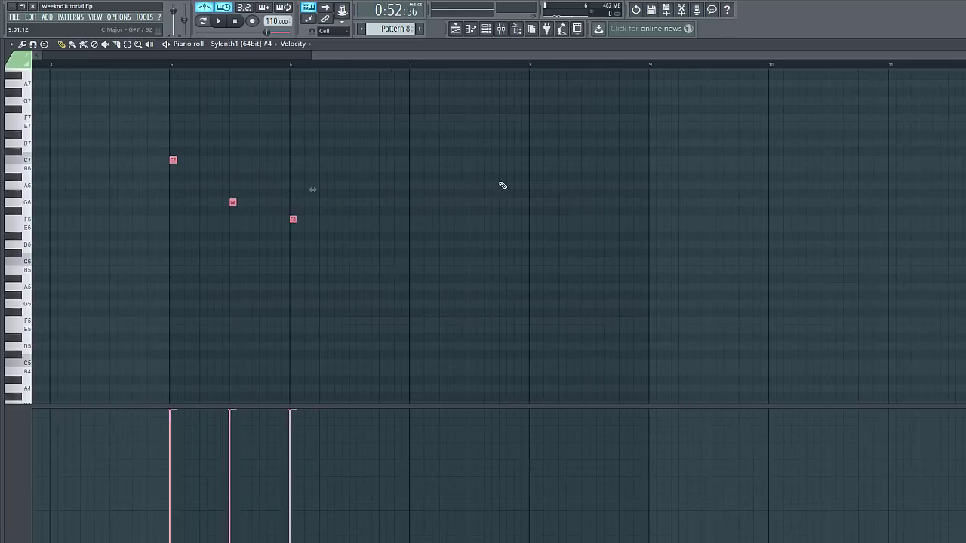
# Step: Add an A#6 note at bar 7 and a C7 note at bar 8 to the Sylenth1 #4 melody
pyautogui.click(416, 201)
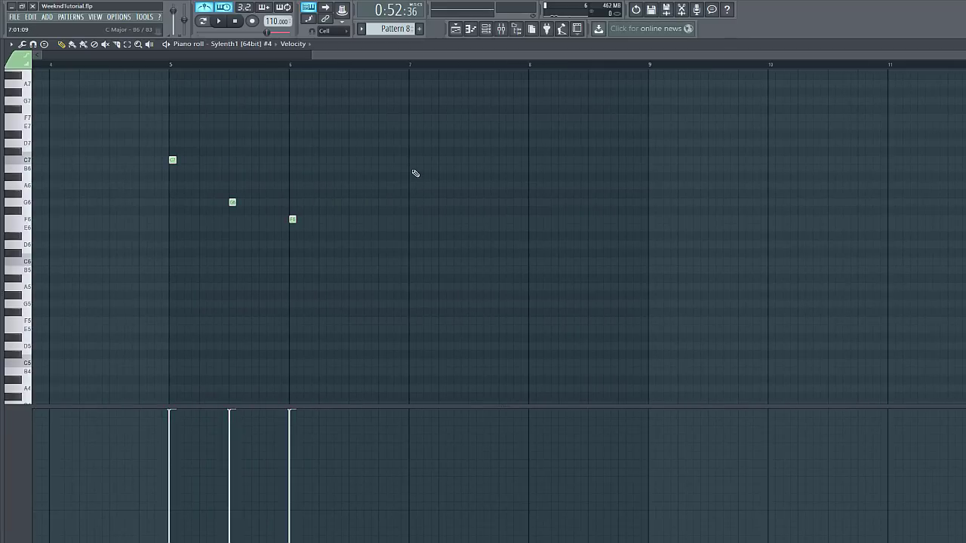
pyautogui.click(411, 176)
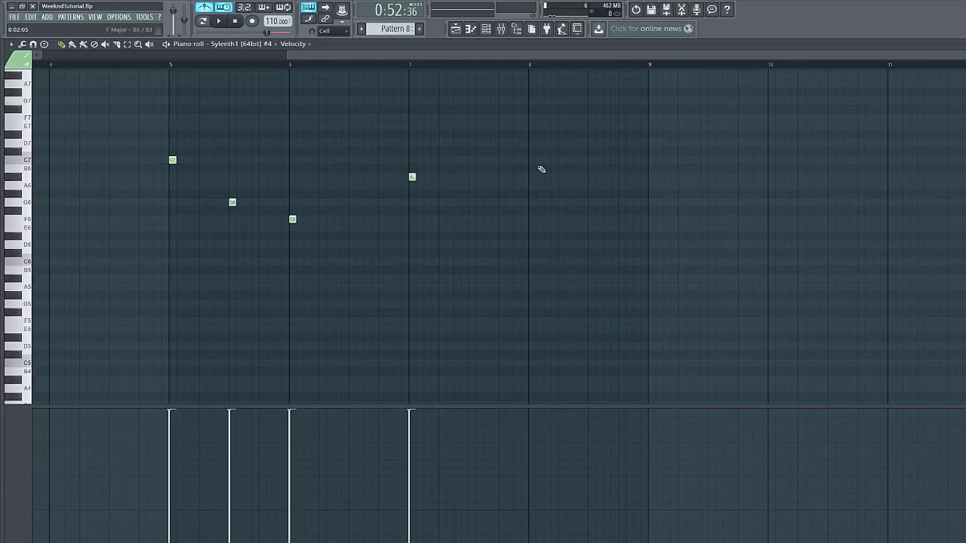
pyautogui.click(535, 161)
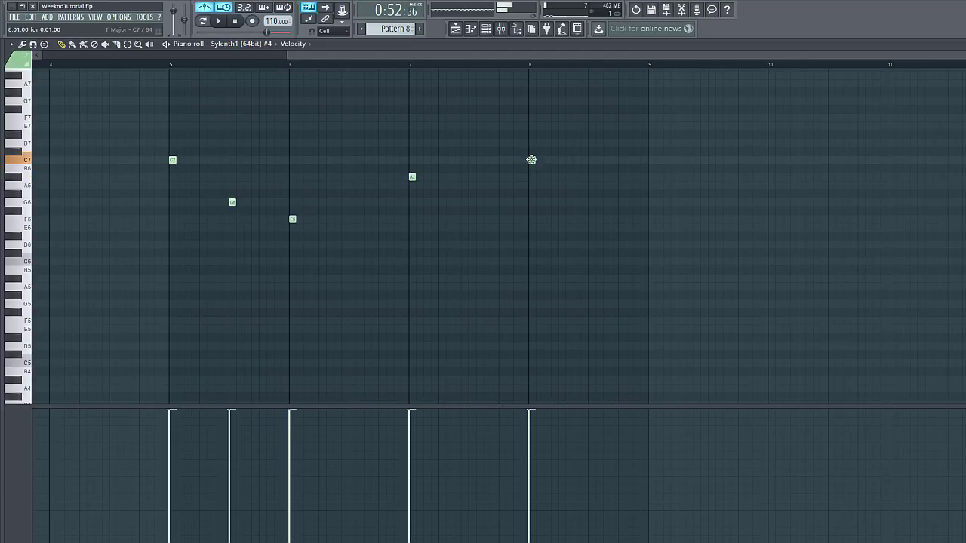
# Step: Set the snap to 1/2 step and add a D7 note half a step after the bar 8 C7 note
pyautogui.moveTo(288, 53); pyautogui.dragTo(369, 65)
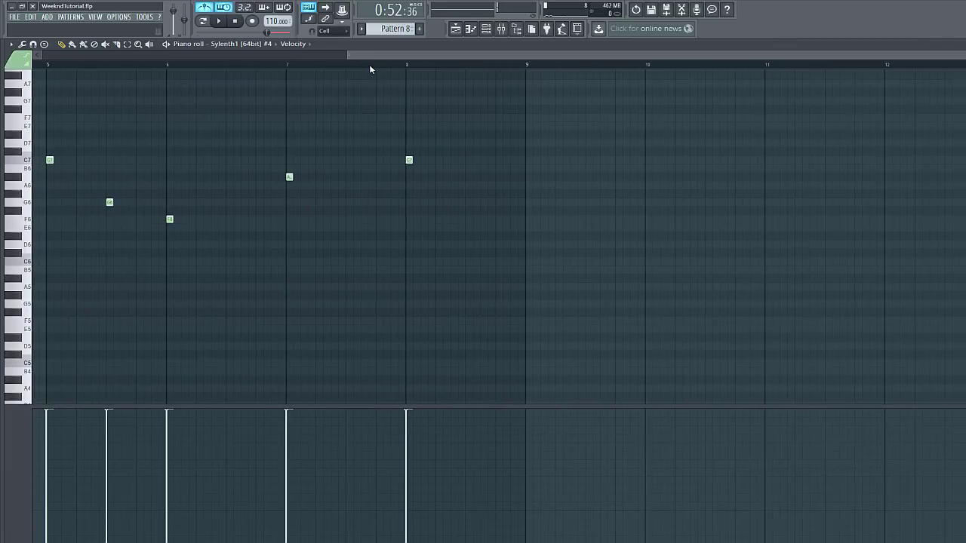
pyautogui.click(325, 31)
pyautogui.click(327, 100)
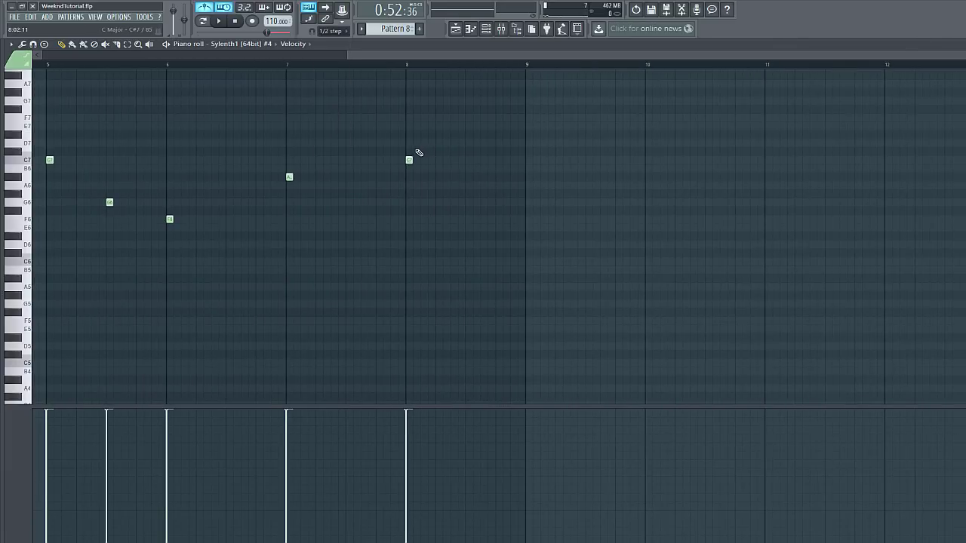
pyautogui.moveTo(412, 145); pyautogui.dragTo(409, 146)
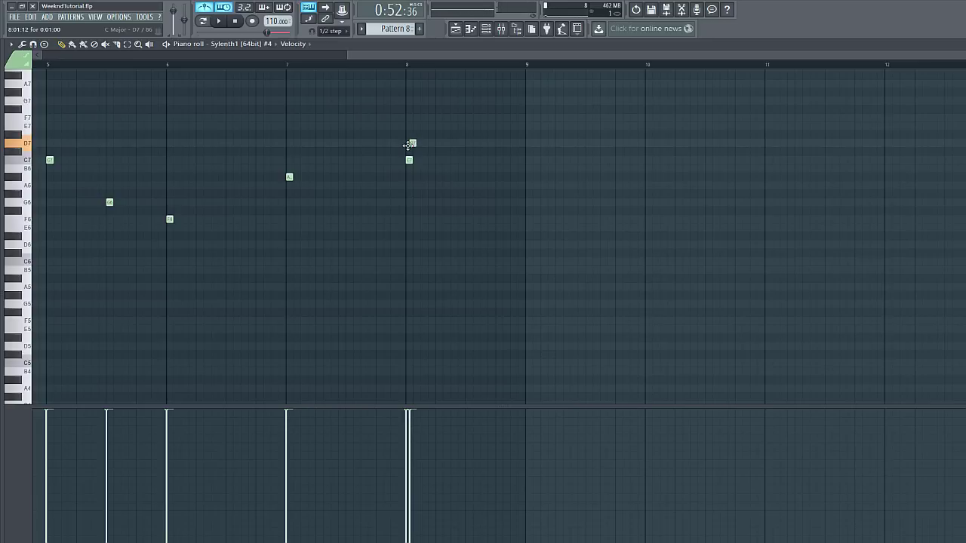
# Step: Set the snap back to Cell and add two more spaced D7 notes in the first half of bar 8
pyautogui.click(325, 31)
pyautogui.click(332, 50)
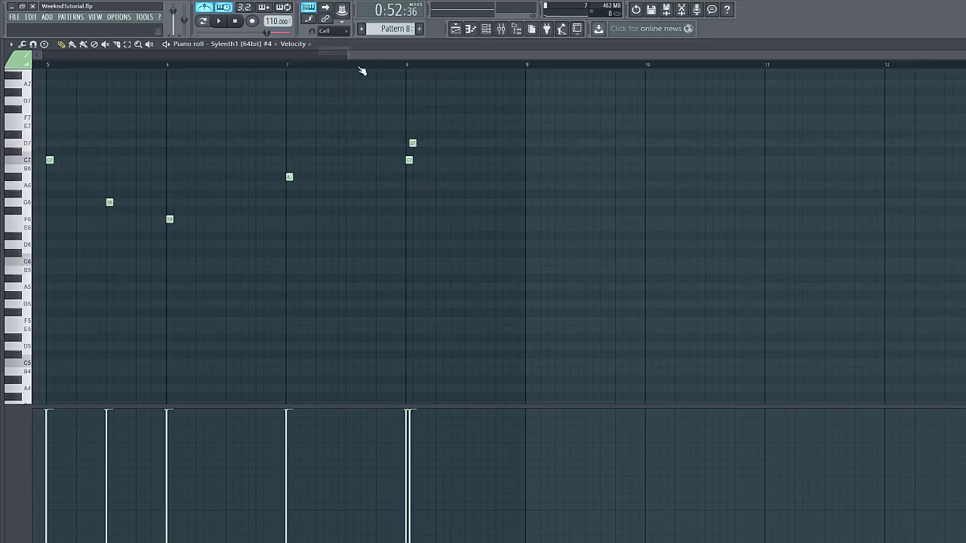
pyautogui.click(431, 143)
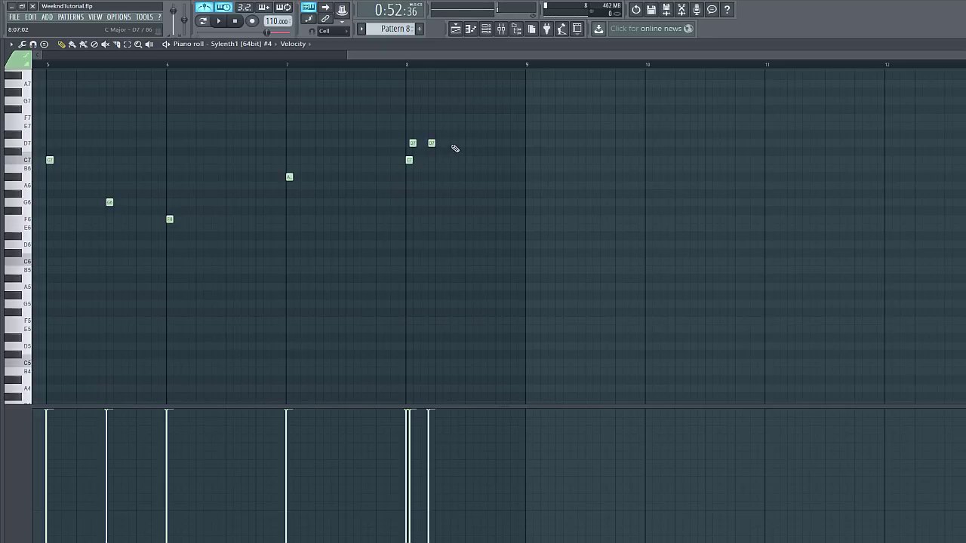
pyautogui.click(455, 143)
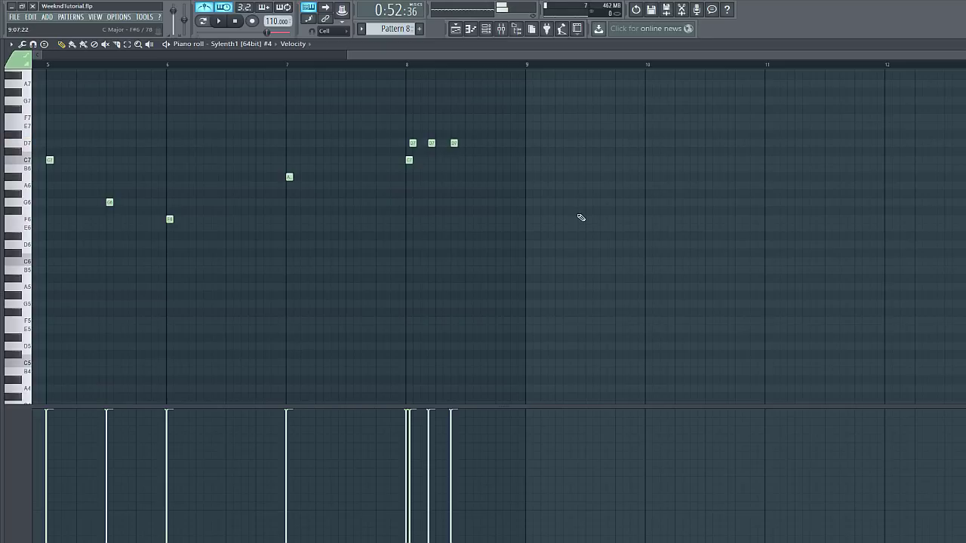
# Step: Add a D7 note in the middle of bar 8 and a C7 note on beat 4 to the Sylenth1 #4 melody
pyautogui.click(469, 143)
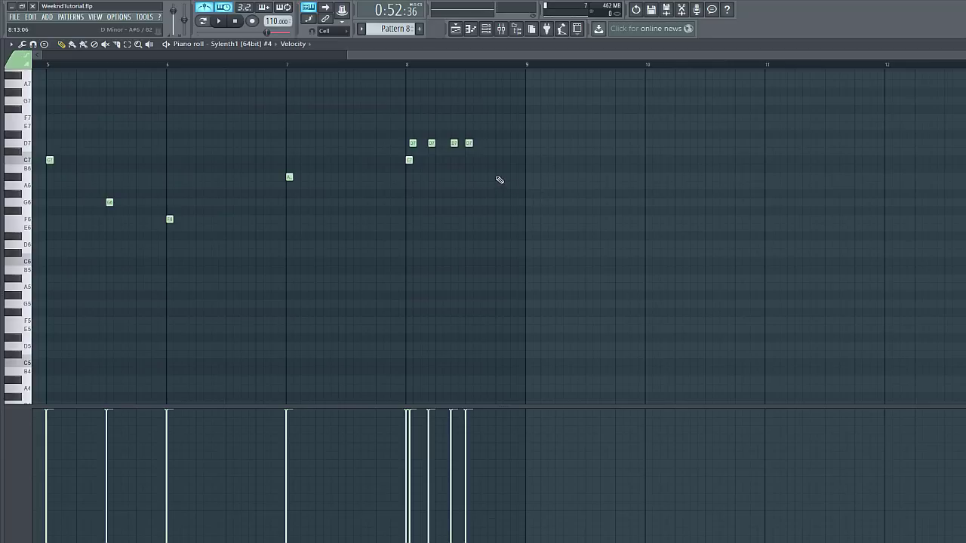
pyautogui.click(493, 160)
pyautogui.rightClick(492, 162)
pyautogui.click(499, 160)
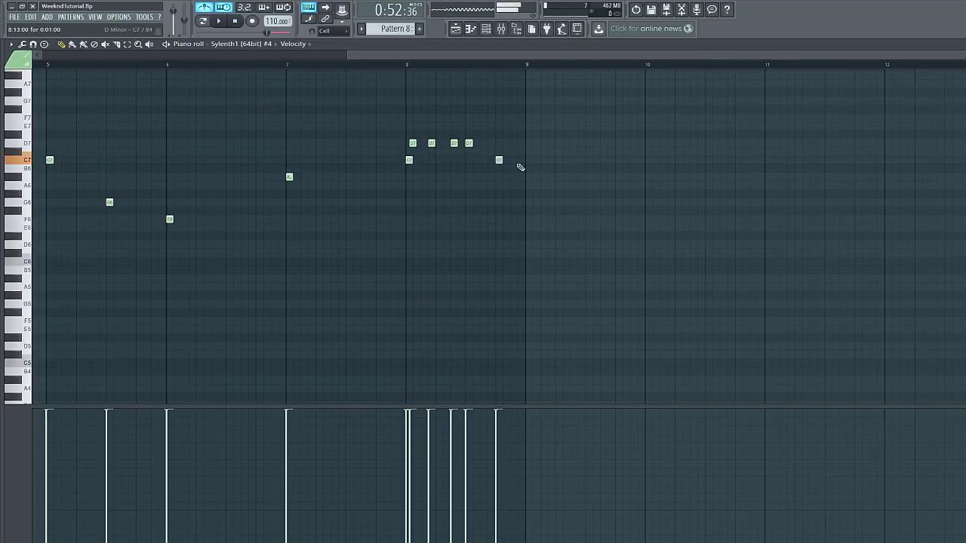
# Step: Play the Sylenth1 #4 melody from bar 1 of Pattern 8, stop playback and return to the Playlist
pyautogui.moveTo(335, 58); pyautogui.dragTo(31, 59)
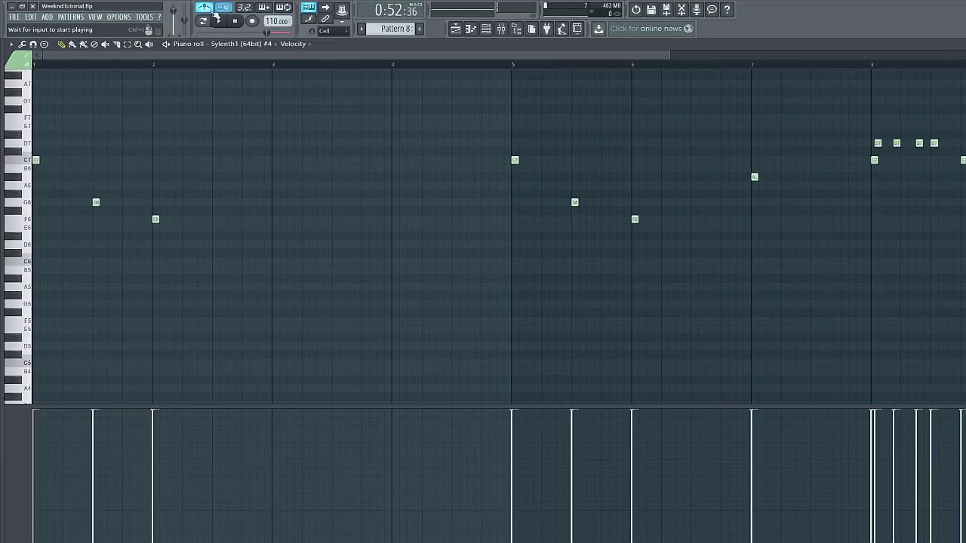
pyautogui.moveTo(671, 55); pyautogui.dragTo(936, 57)
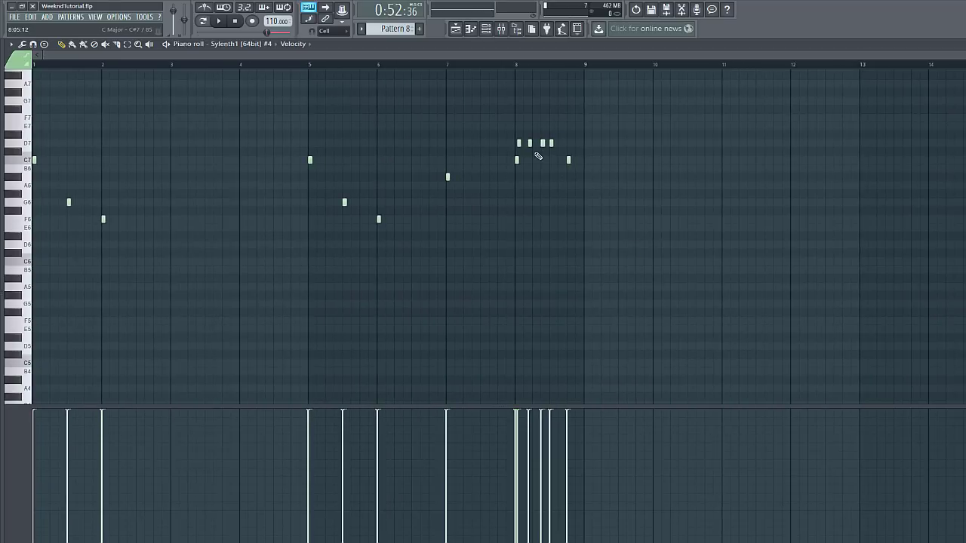
pyautogui.click(222, 22)
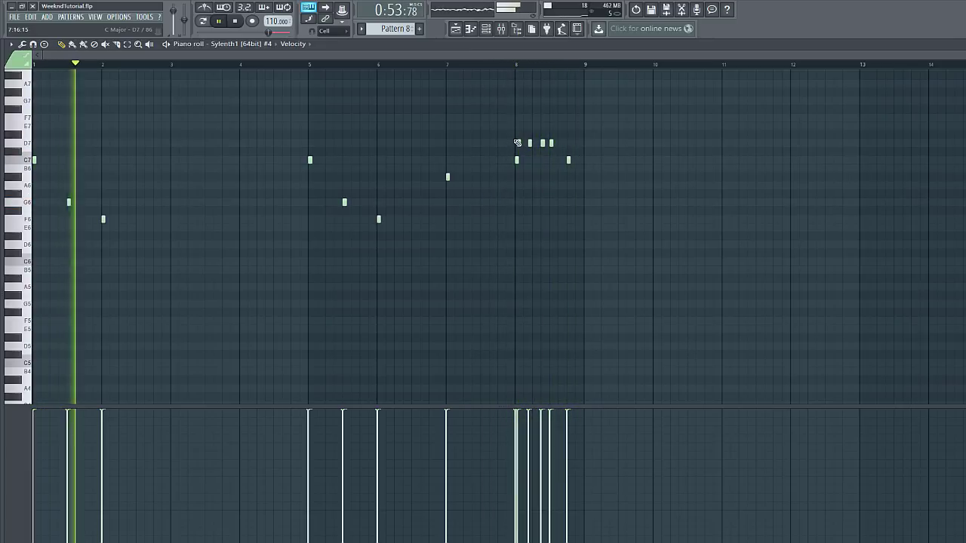
pyautogui.press('space')
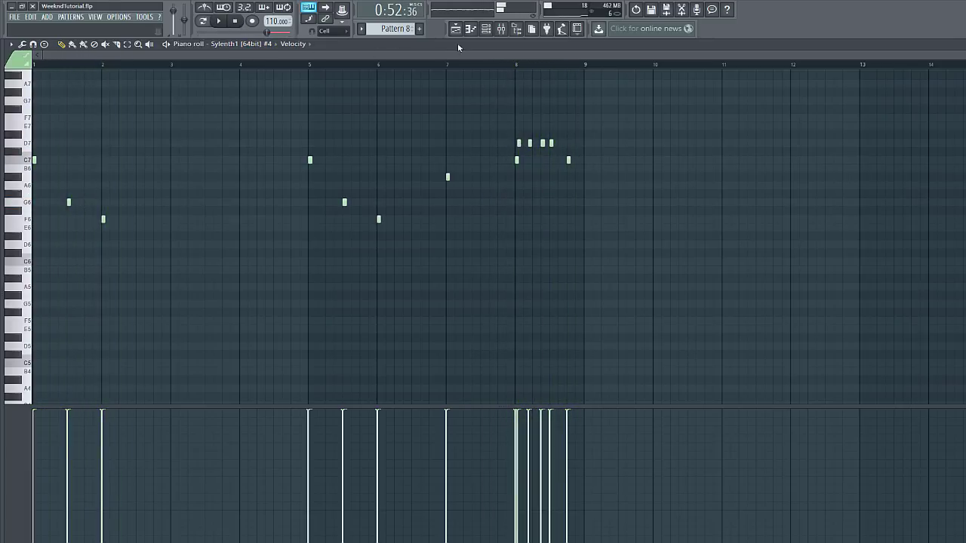
pyautogui.click(455, 29)
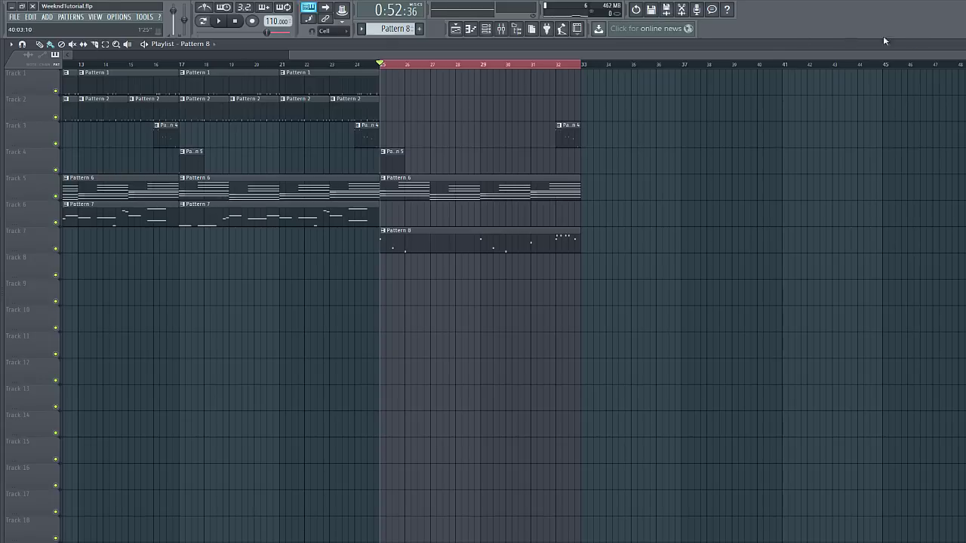
# Step: Open the Massive channel's synth for the FX SYNTH RISER 1 XS preset in Pattern 9
pyautogui.press('F7')
pyautogui.scroll(-1, 393, 29)
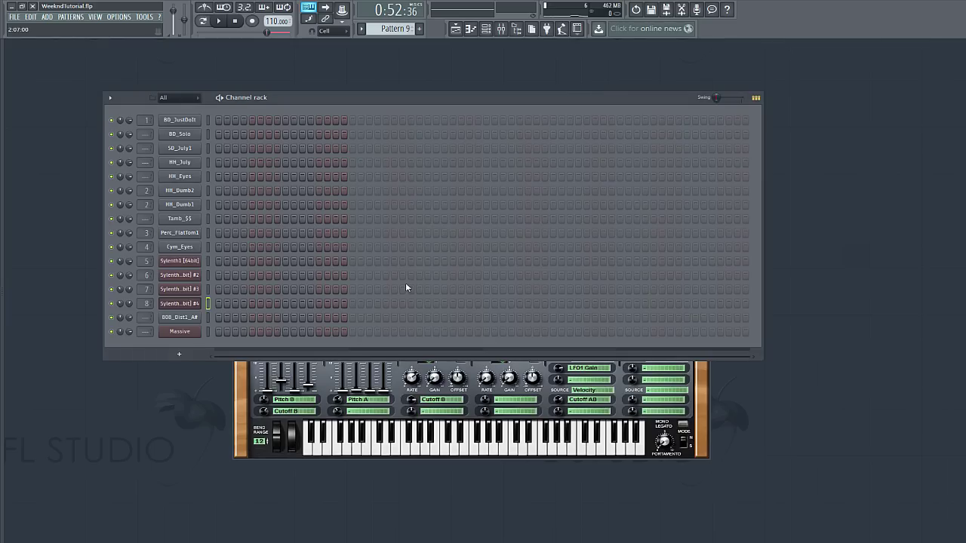
pyautogui.click(180, 332)
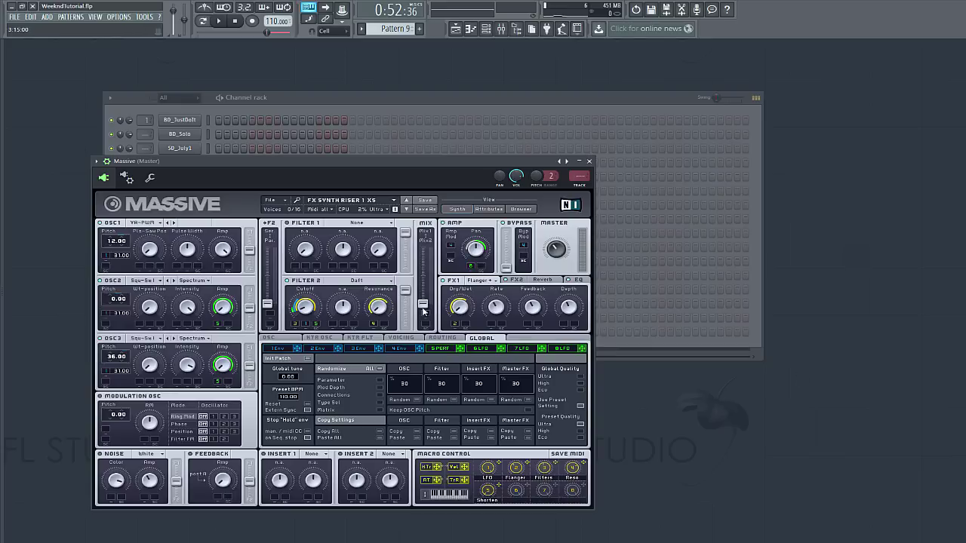
# Step: Arm recording with the snap at 1/2 beat and record a long held A#5 Massive note into Pattern 9
pyautogui.click(361, 81)
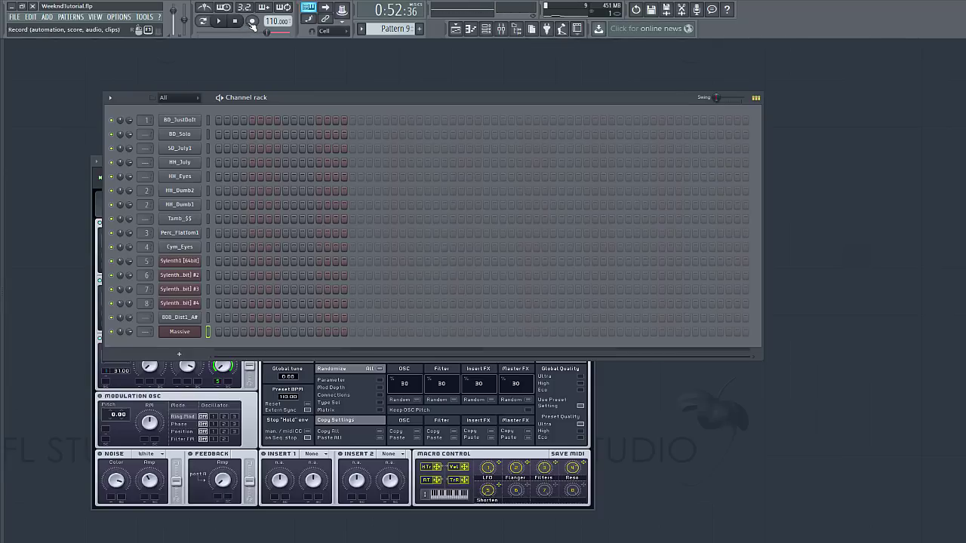
pyautogui.click(252, 24)
pyautogui.click(477, 347)
pyautogui.click(332, 31)
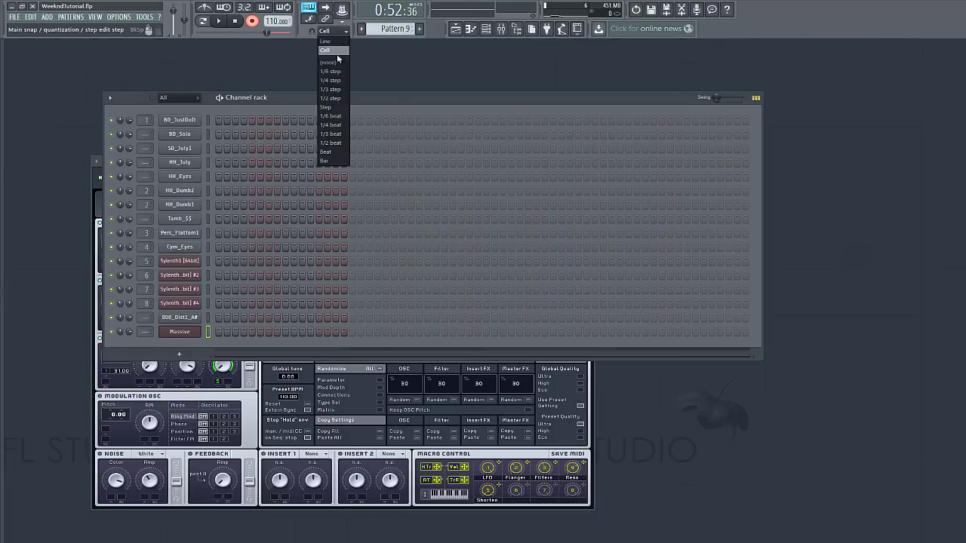
pyautogui.click(326, 143)
pyautogui.press('space')
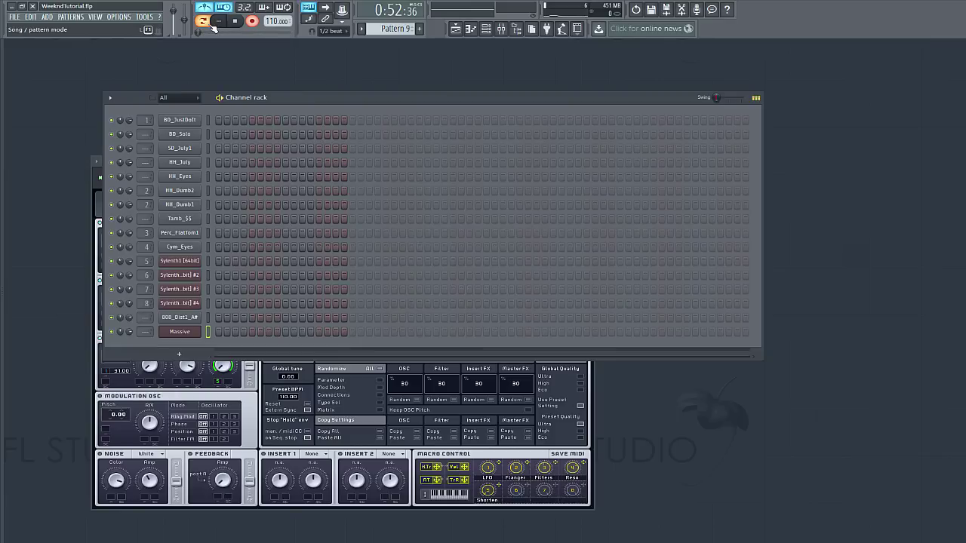
pyautogui.click(215, 24)
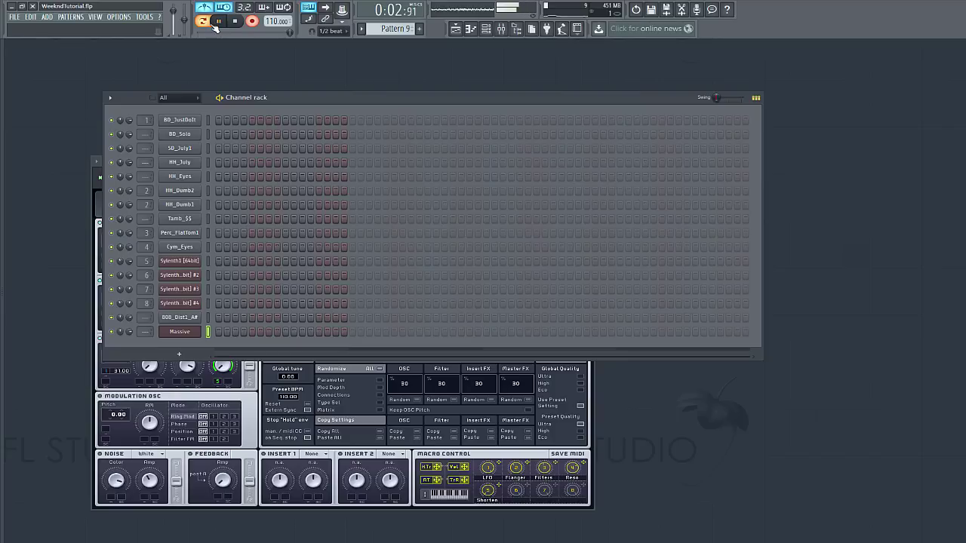
pyautogui.click(235, 21)
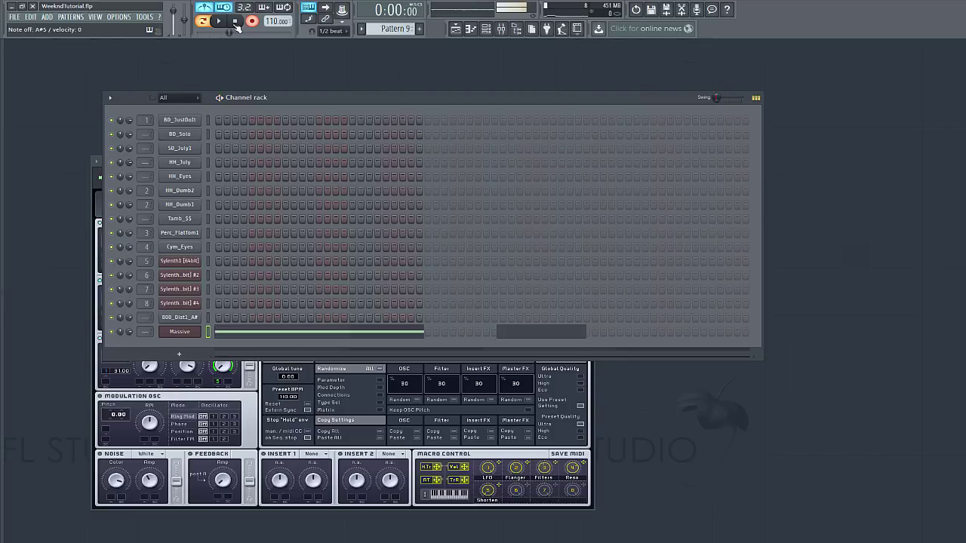
# Step: Place the Pattern 9 riser clip on Track 8 at bar 31 and close the Playlist
pyautogui.click(453, 29)
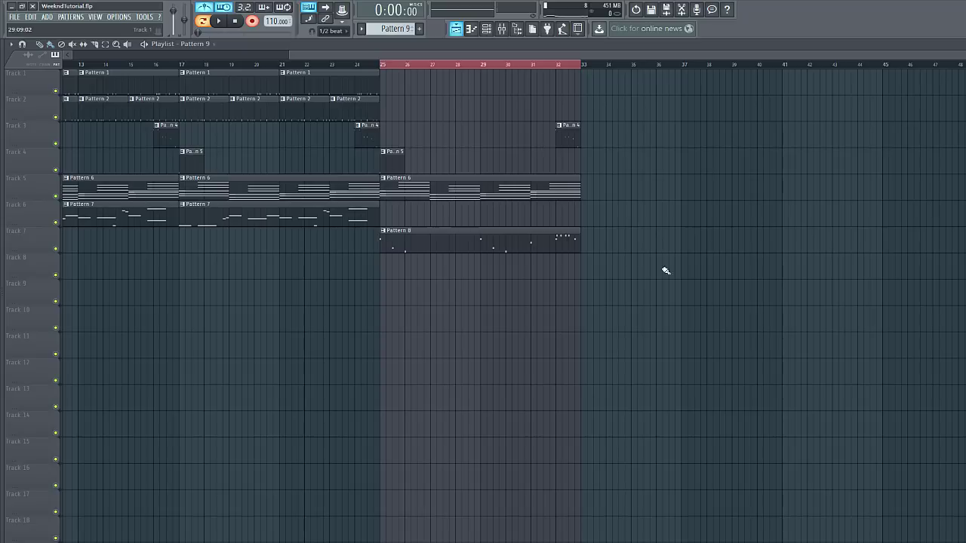
pyautogui.click(540, 268)
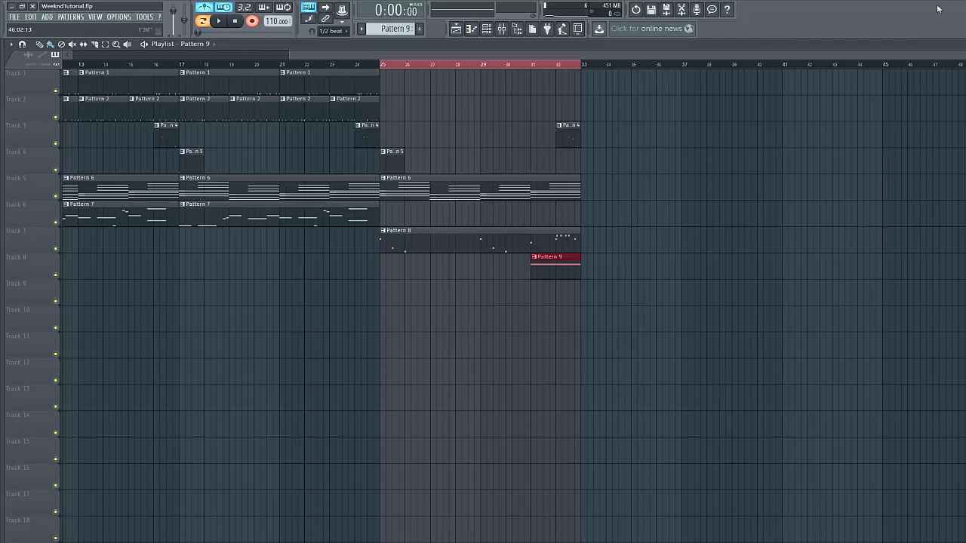
pyautogui.click(960, 43)
# Step: Route Massive to mixer track 9 and load Fruity Parametric EQ 2 in its first effect slot
pyautogui.click(189, 336)
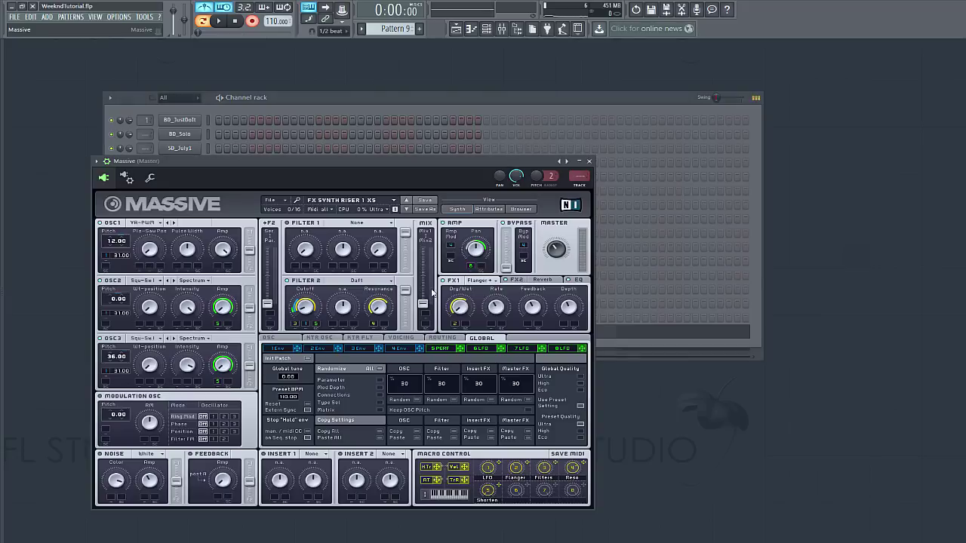
pyautogui.click(587, 187)
pyautogui.click(419, 196)
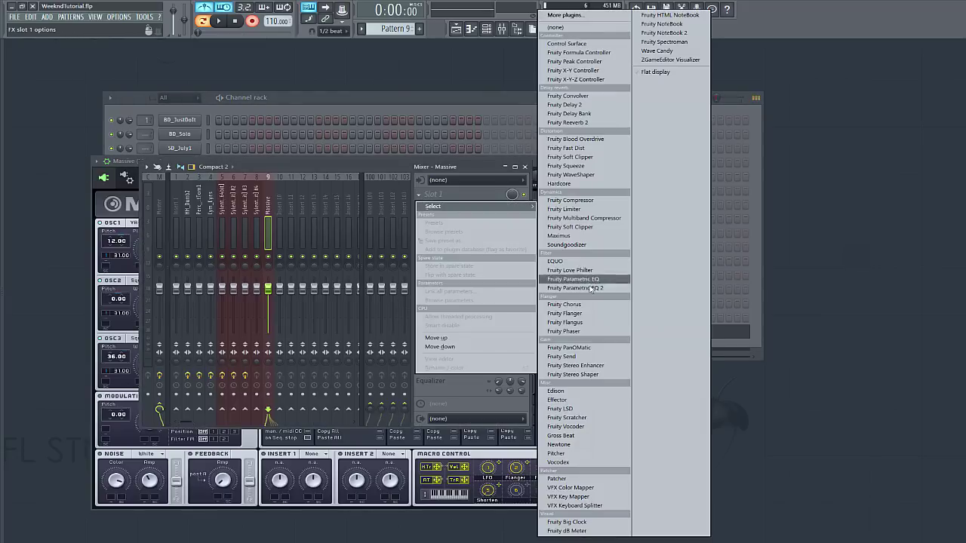
pyautogui.click(570, 289)
# Step: Cut the riser's low frequencies with a high-pass curve in the EQ and close the EQ, mixer and Massive windows
pyautogui.moveTo(311, 161)
pyautogui.mouseDown()
pyautogui.moveTo(310, 172)
pyautogui.moveTo(311, 160)
pyautogui.mouseUp()
pyautogui.moveTo(112, 214); pyautogui.dragTo(182, 213)
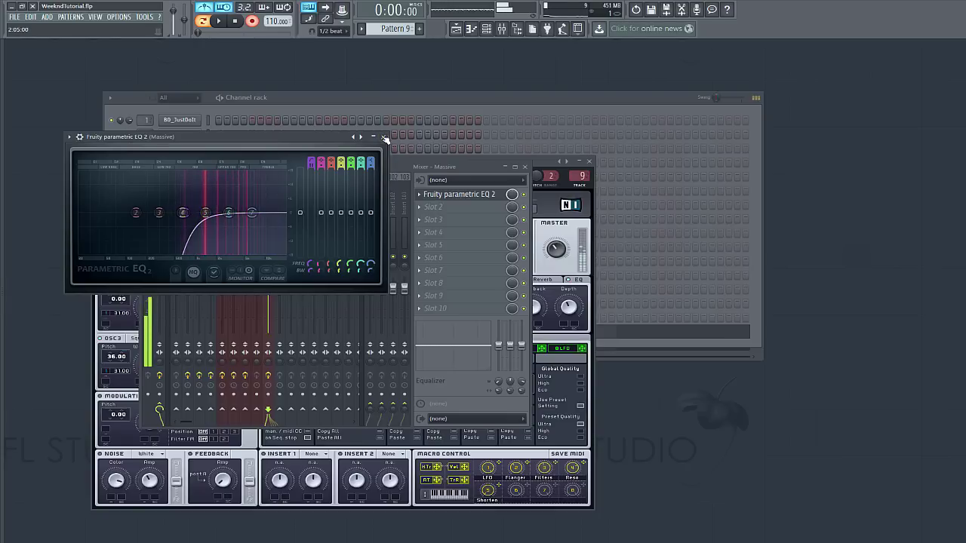
pyautogui.click(383, 137)
pyautogui.click(525, 166)
pyautogui.click(589, 163)
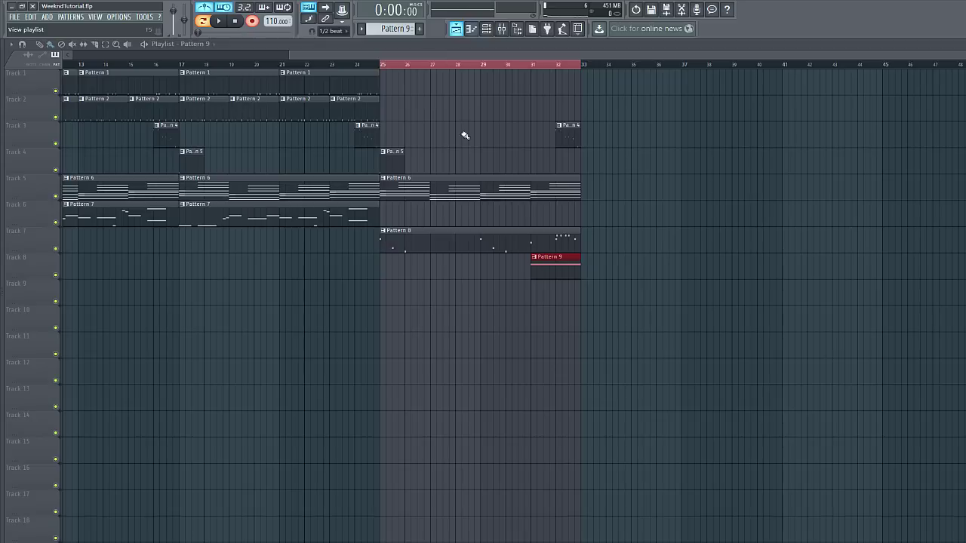
# Step: Deselect the Pattern 9 clip, move the Playlist playhead to bar 21 and disarm recording
pyautogui.click(457, 29)
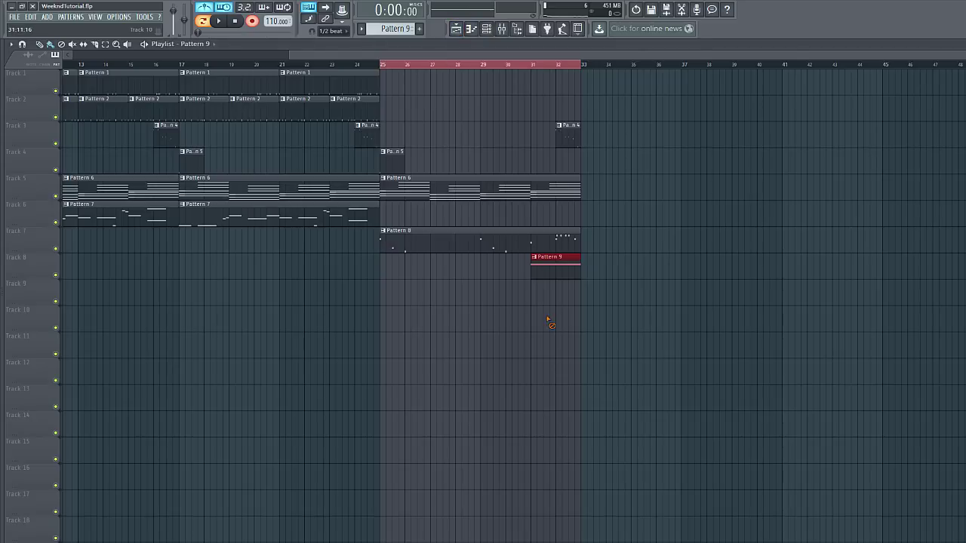
pyautogui.keyDown('ctrl'); pyautogui.click(549, 323); pyautogui.keyUp('ctrl')
pyautogui.moveTo(387, 68); pyautogui.dragTo(283, 67)
pyautogui.click(252, 21)
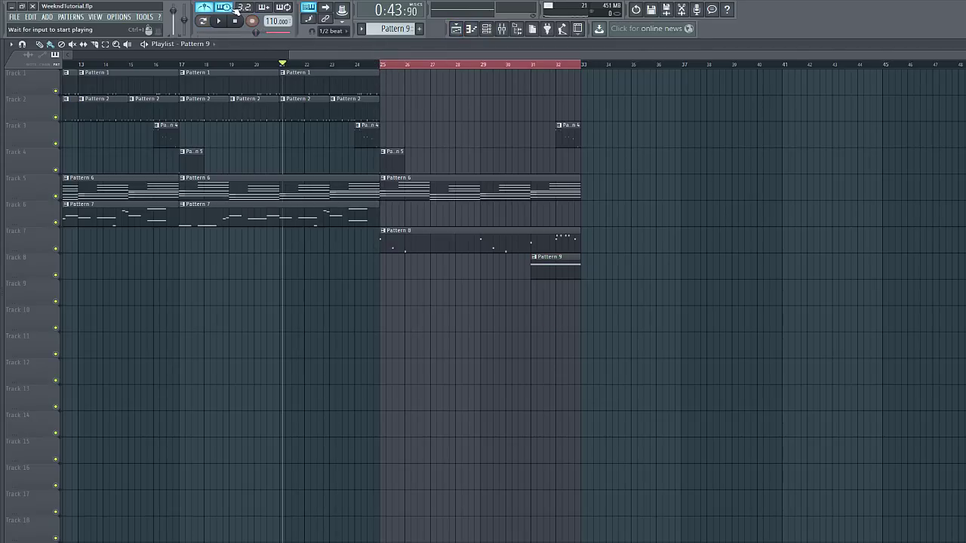
# Step: Turn off wait-for-input and the metronome, and clear the time selection from bar 25 to bar 33
pyautogui.click(224, 7)
pyautogui.click(205, 8)
pyautogui.click(106, 45)
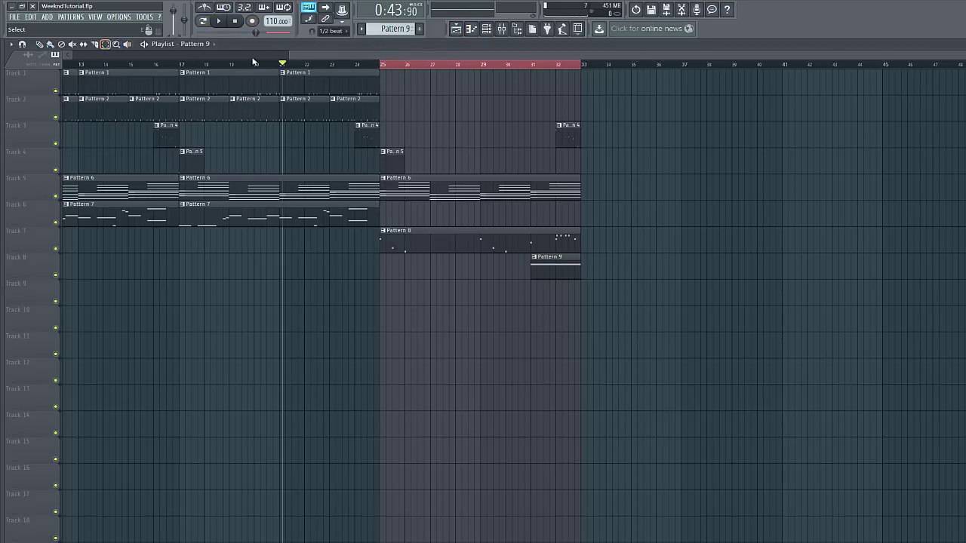
pyautogui.rightClick(390, 68)
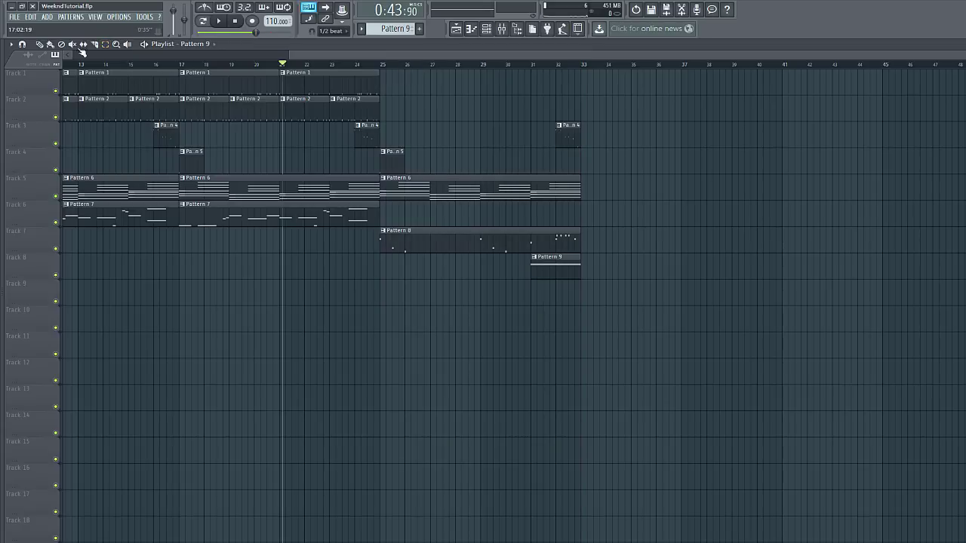
# Step: Play the arrangement from bar 21 through the Pattern 9 riser and stop playback
pyautogui.click(220, 22)
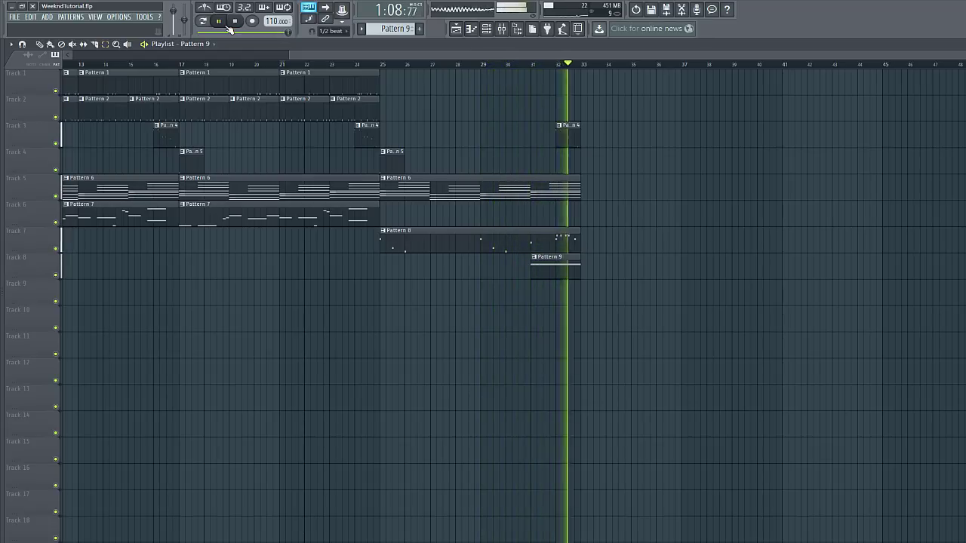
pyautogui.click(238, 24)
pyautogui.click(238, 24)
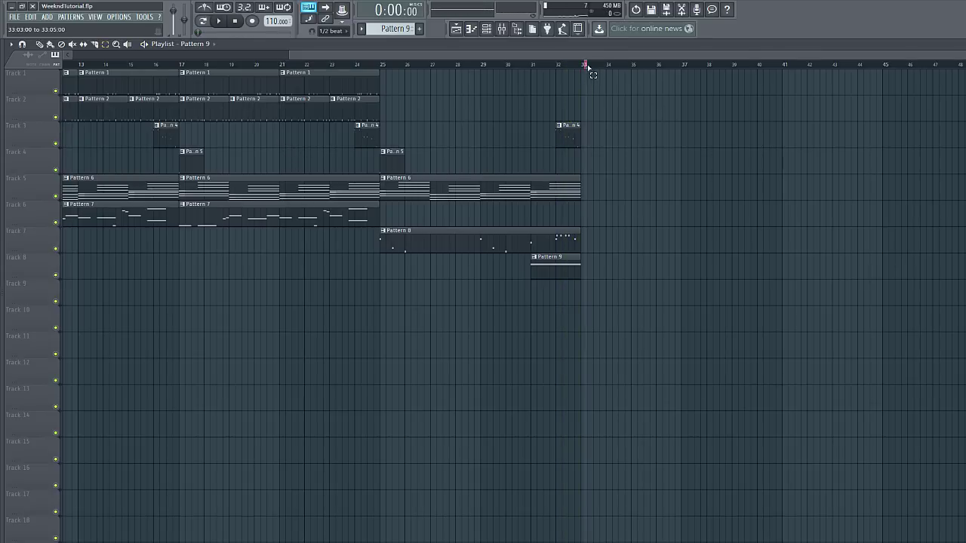
# Step: Set the snap back to Cell and move the Playlist playhead to bar 25 with no time range selected
pyautogui.moveTo(587, 65); pyautogui.dragTo(747, 64)
pyautogui.click(332, 31)
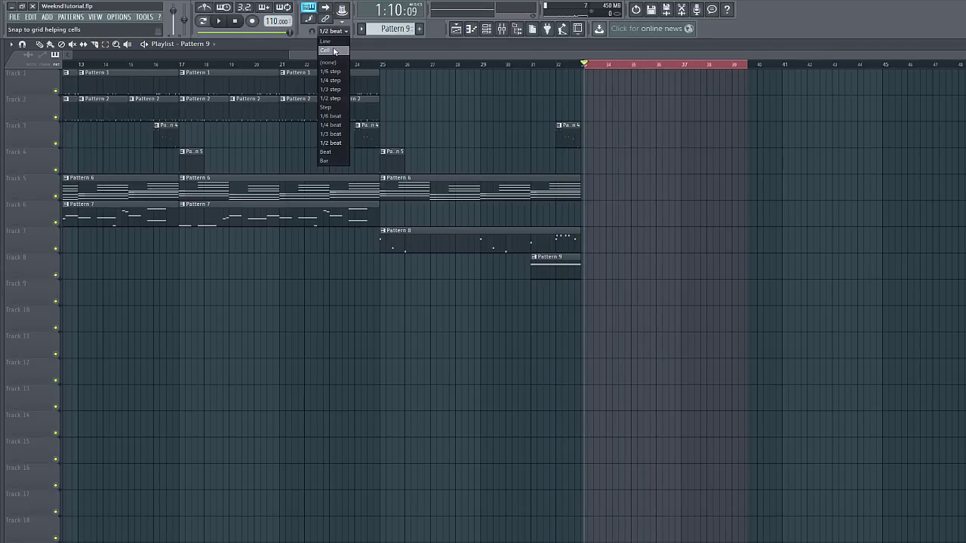
pyautogui.click(325, 50)
pyautogui.click(628, 71)
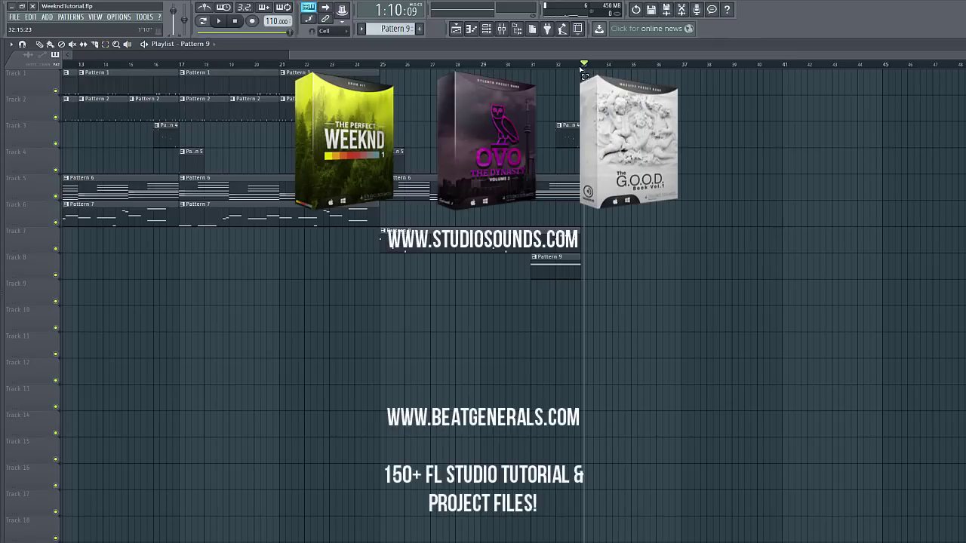
pyautogui.moveTo(580, 69); pyautogui.dragTo(382, 66)
pyautogui.keyDown('ctrl'); pyautogui.click(395, 66); pyautogui.keyUp('ctrl')
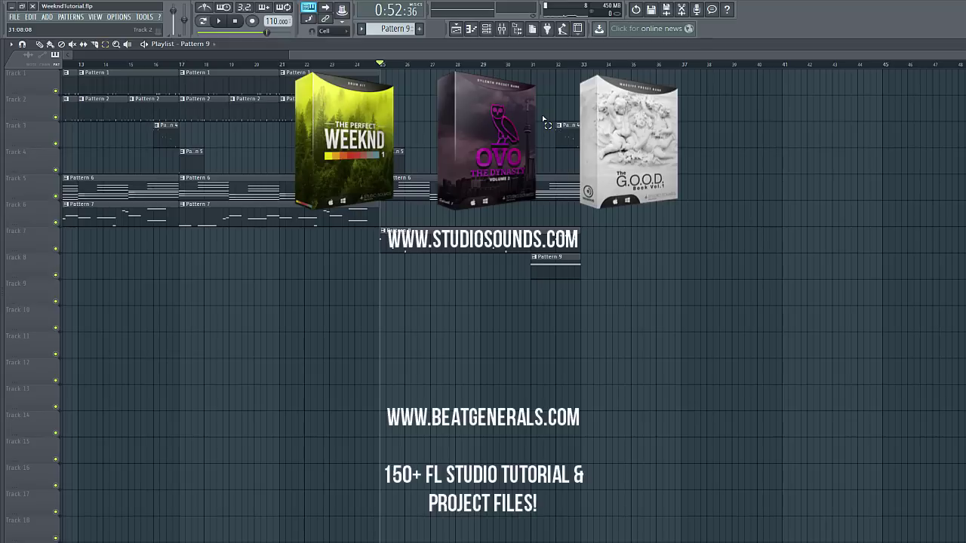